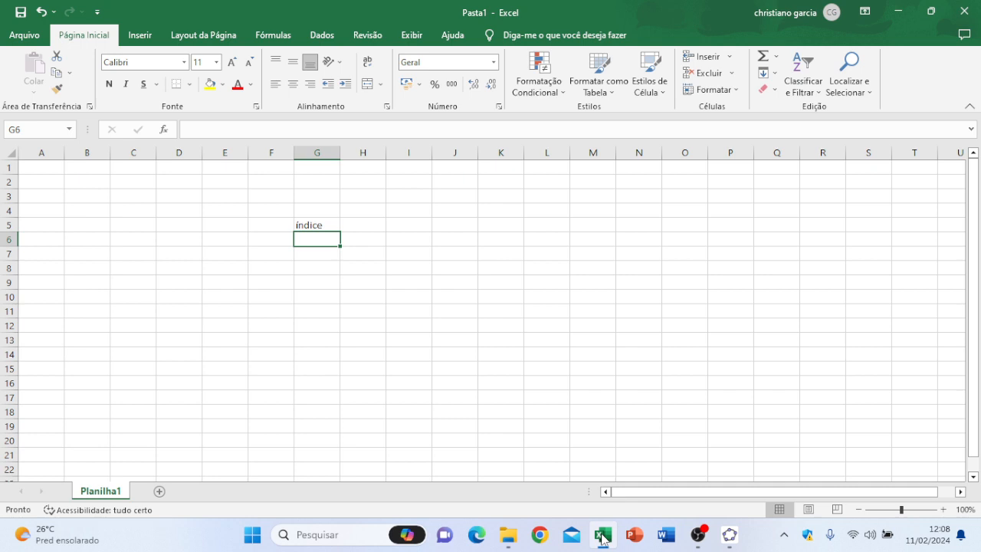
left_click(603, 538)
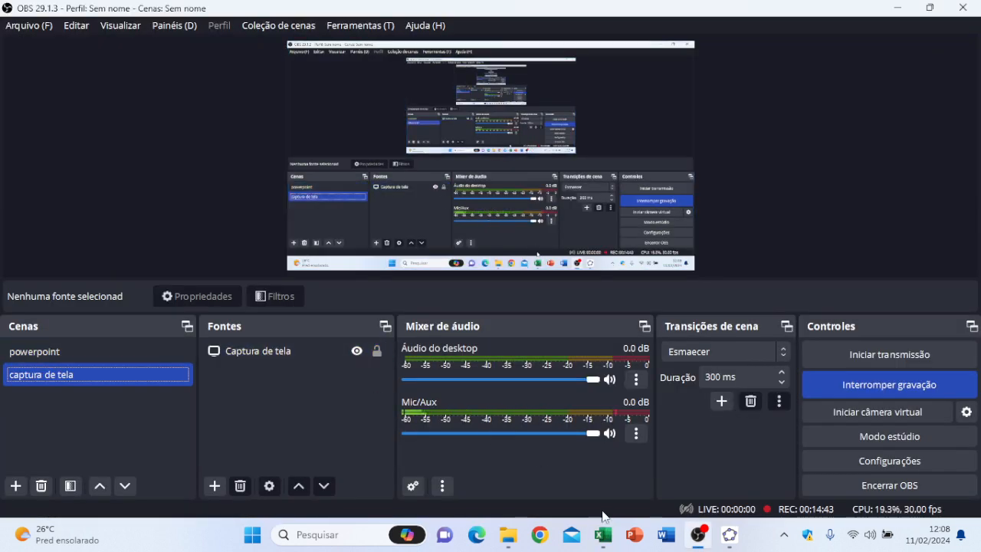
mouse_move(614, 531)
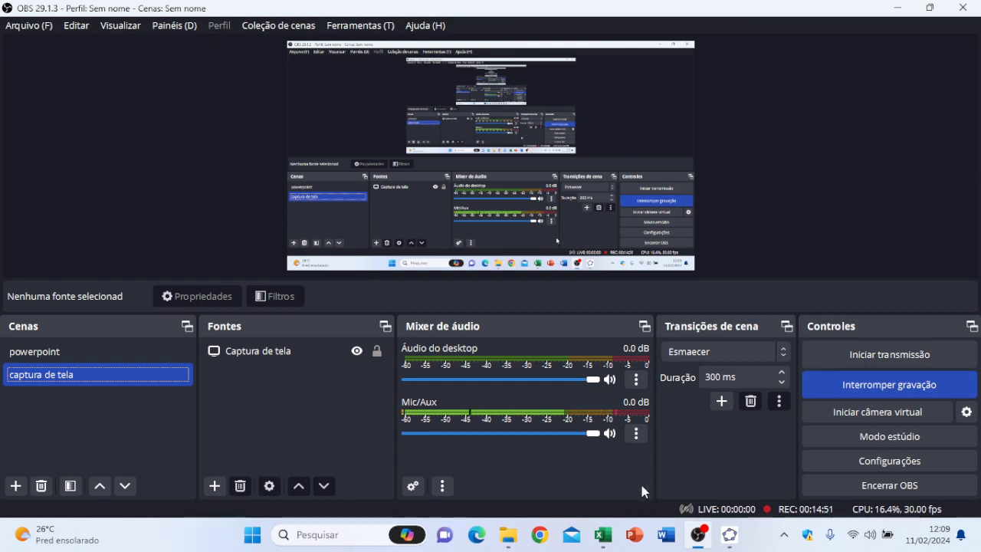
left_click(609, 538)
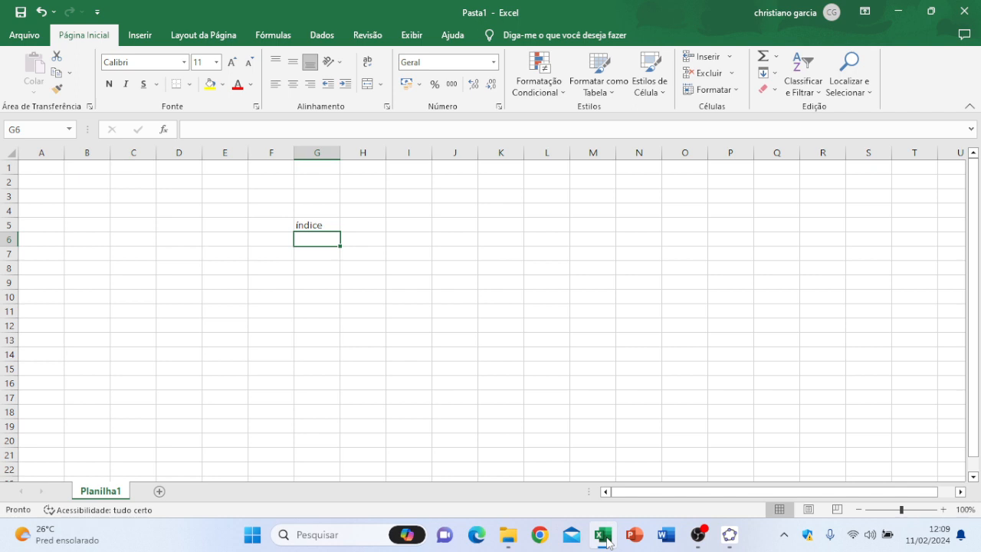
Step: Enter the values 27, 24, 21, 25, 26 and 22 in cells G6 to G11 below the índice header
type("27")
key("Return")
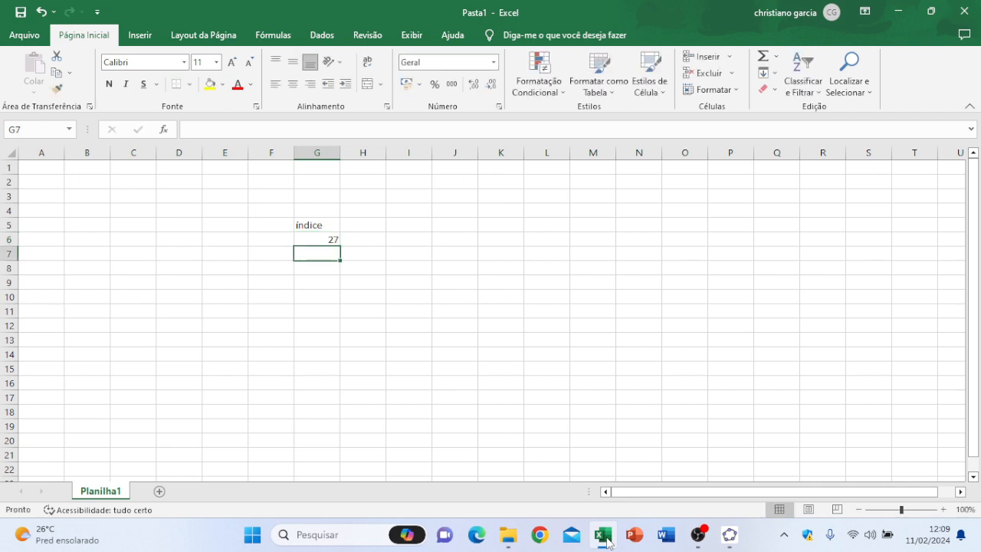
type("24")
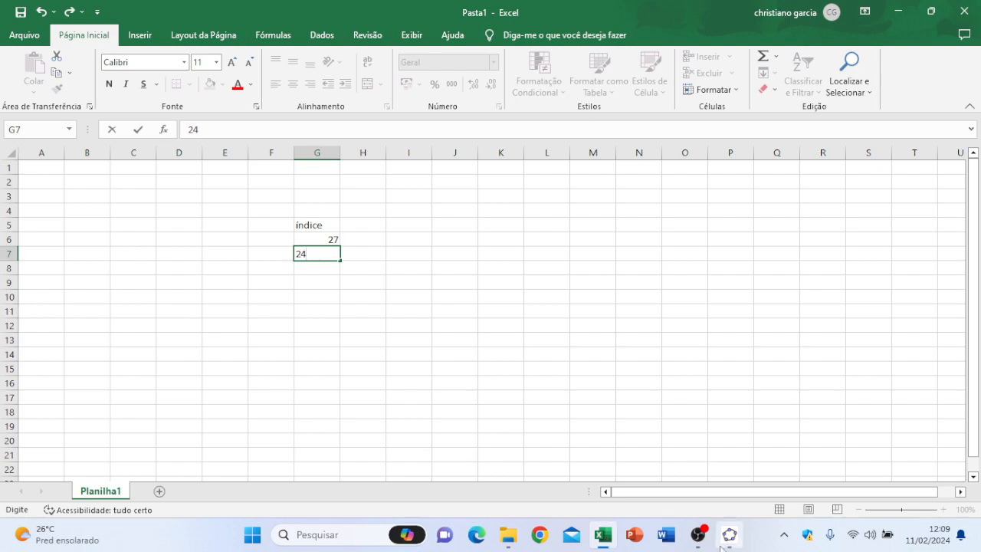
left_click(702, 546)
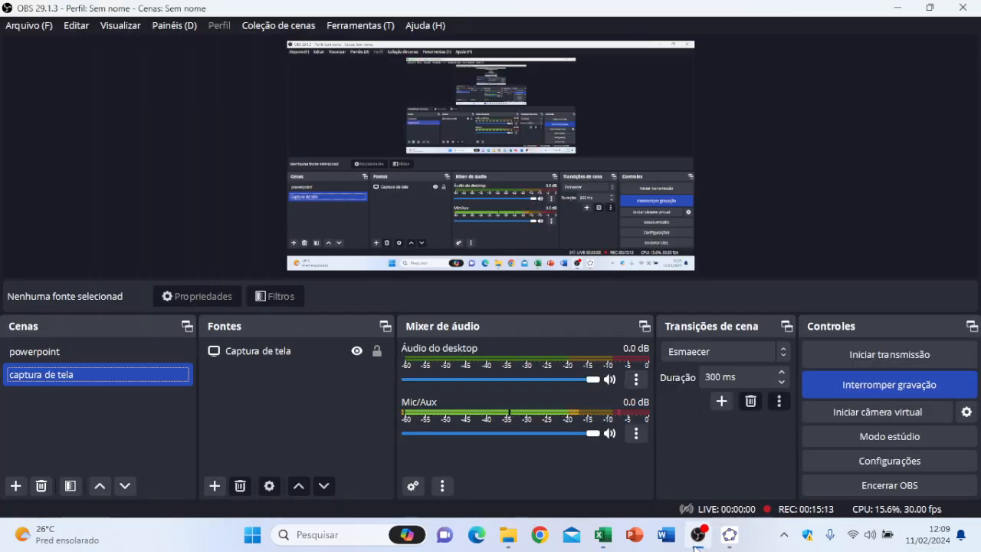
left_click(696, 547)
left_click(315, 267)
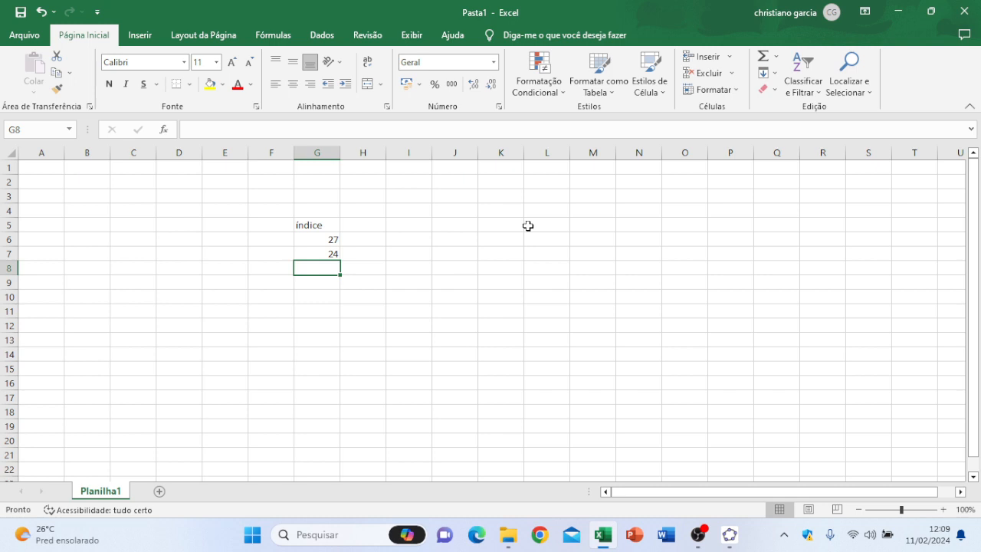
type("21")
key("Return")
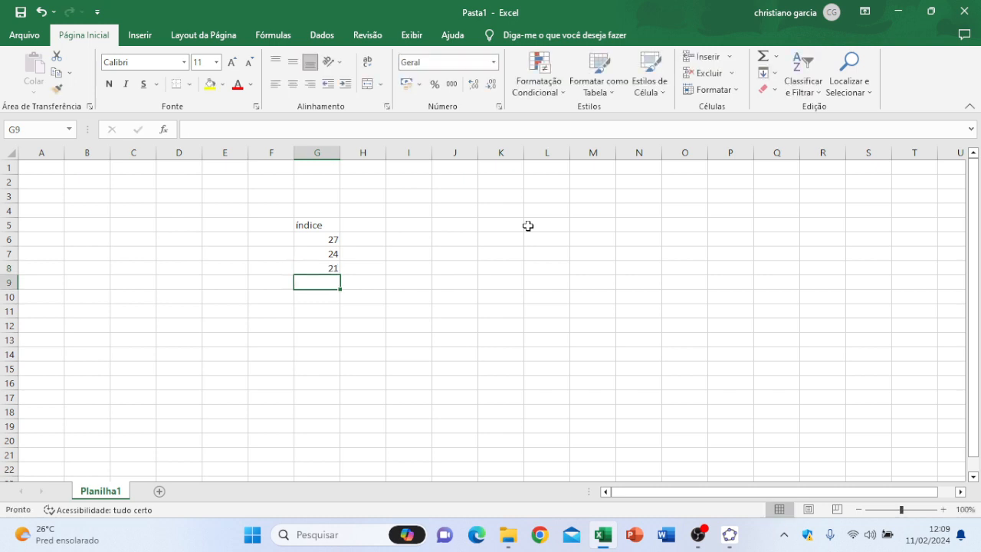
type("25")
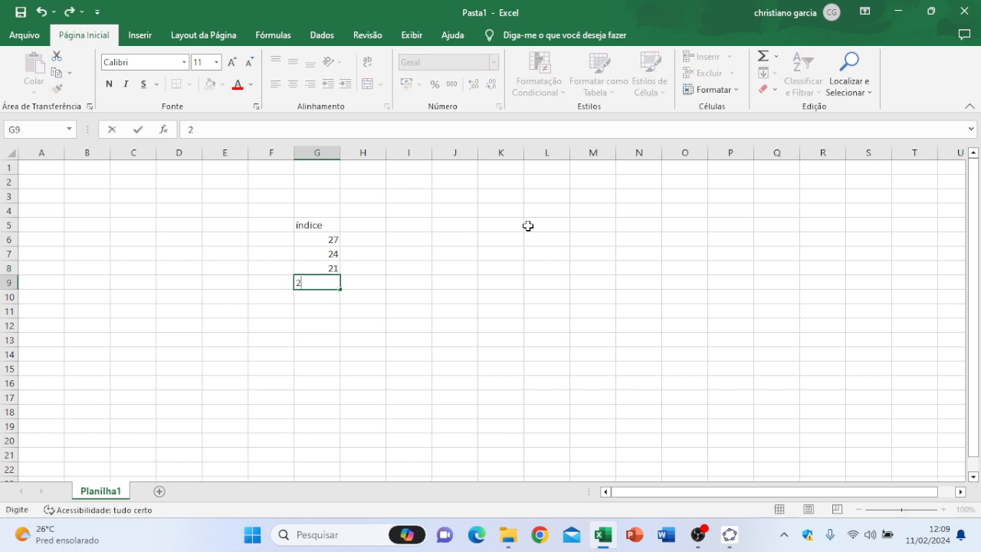
key("Return")
type("26")
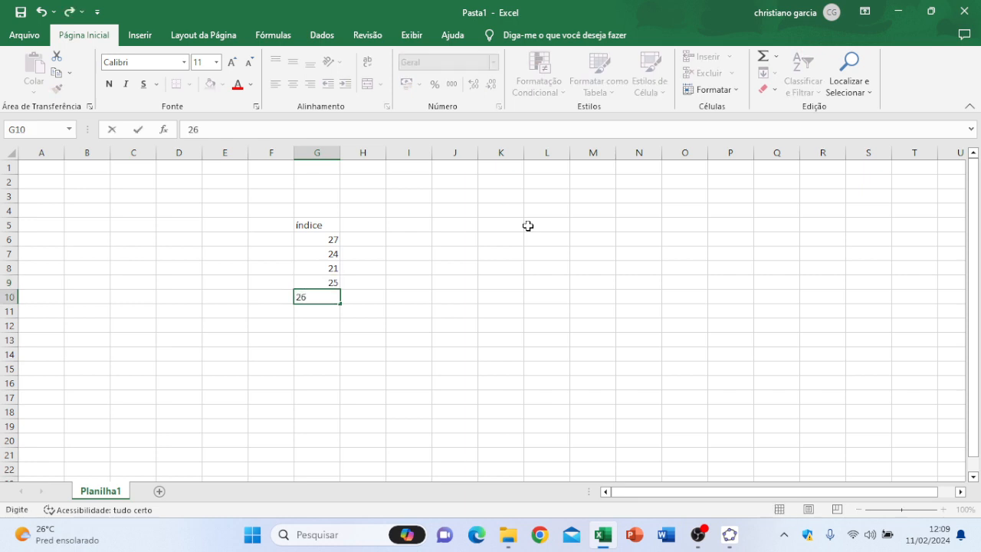
key("Return")
type("22")
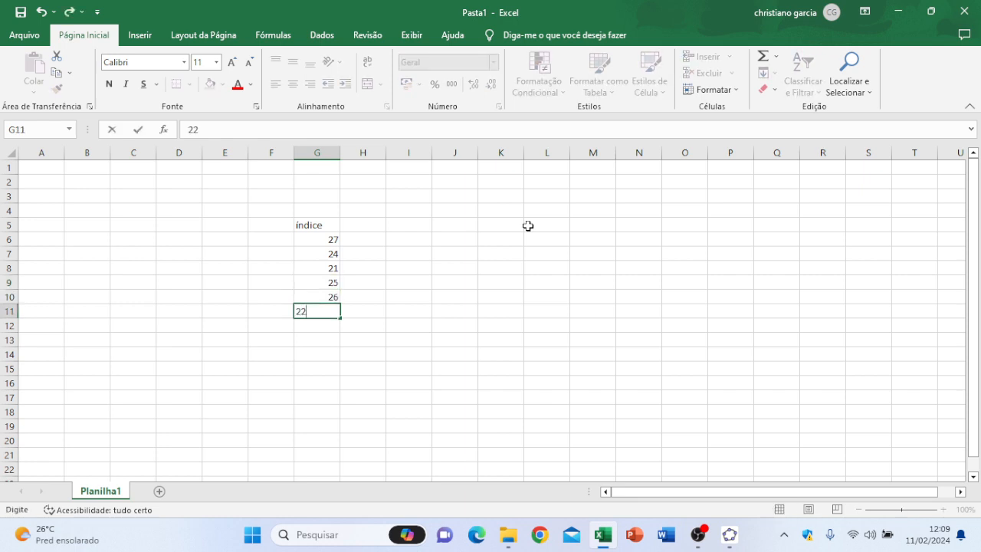
key("Return")
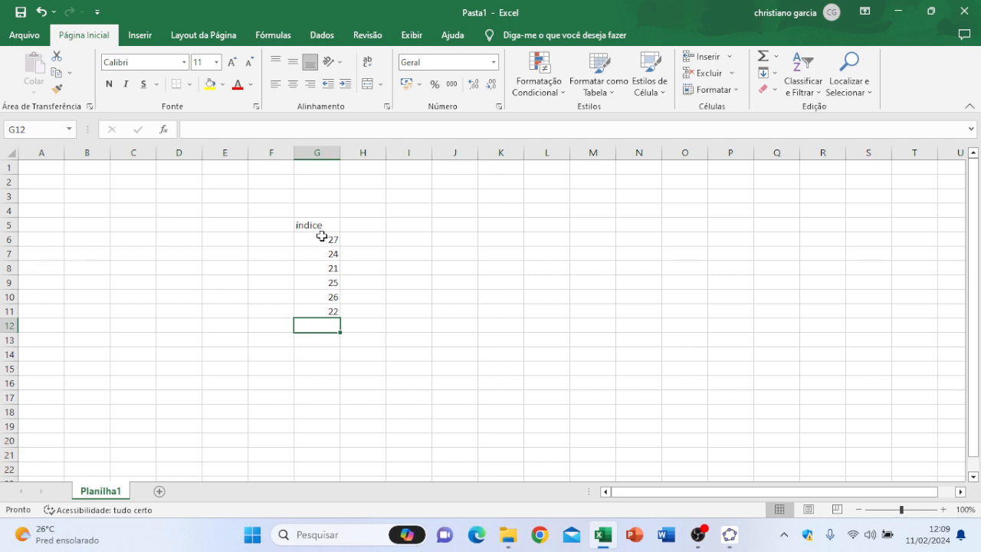
Step: Center the índice header in G5 and the values in G6:G11 horizontally
left_click_drag(321, 239, 318, 311)
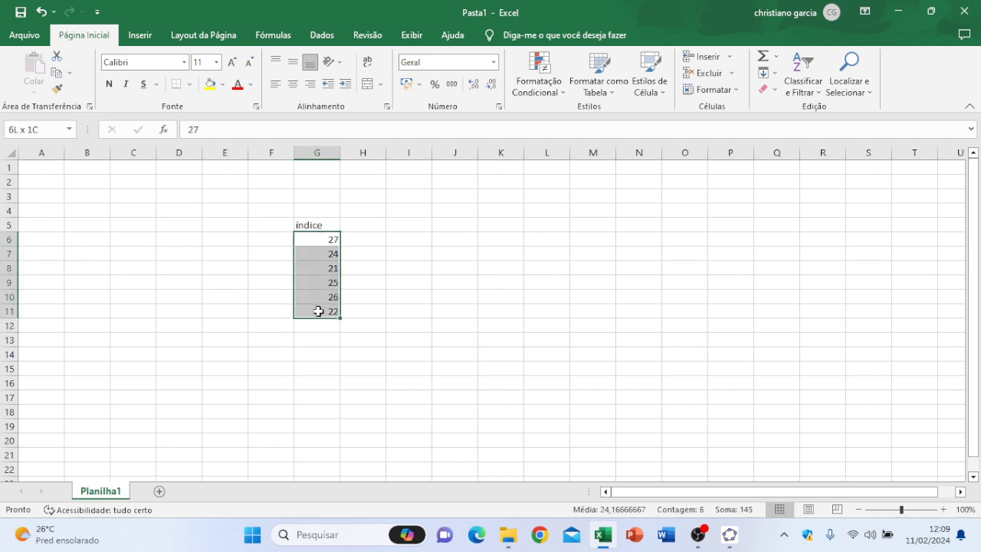
left_click(292, 85)
left_click(329, 224)
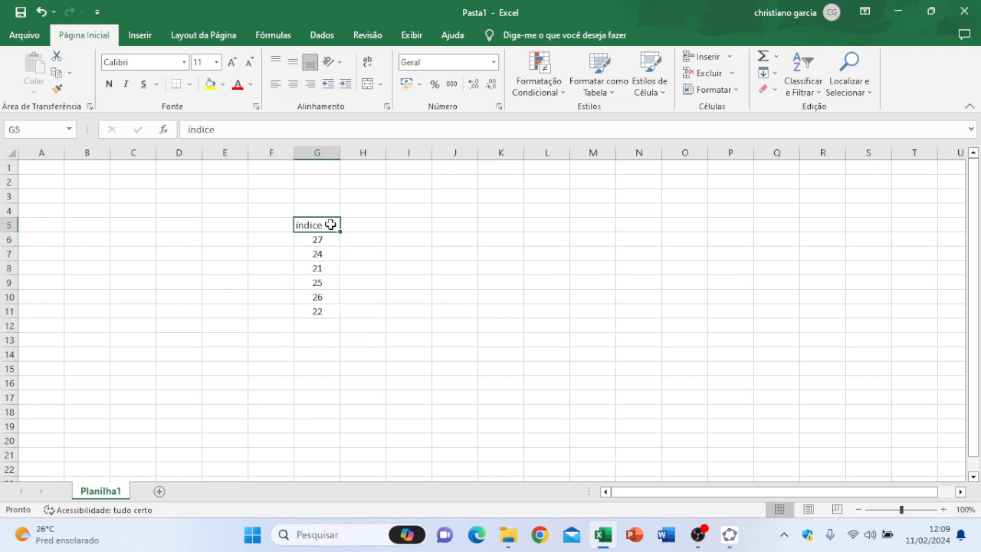
left_click(294, 89)
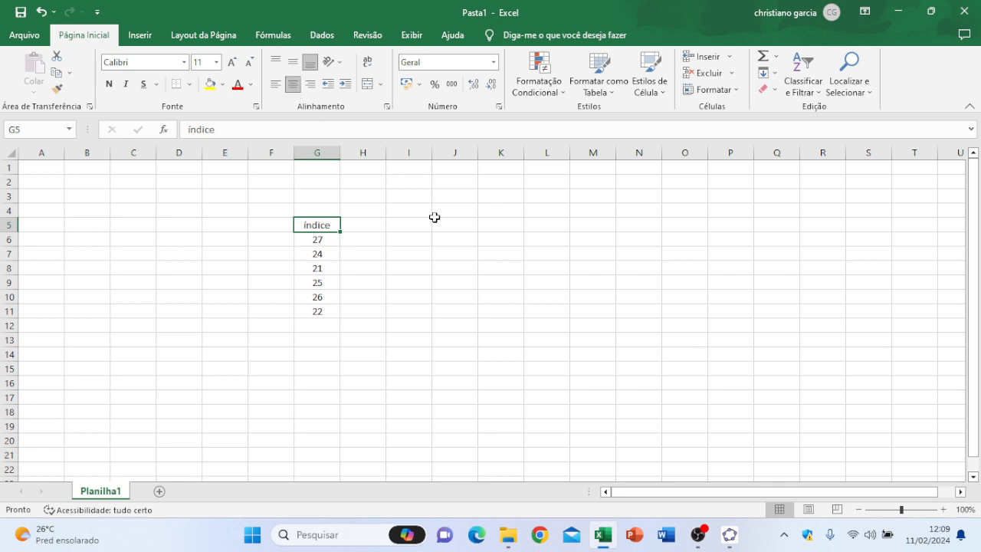
Step: Merge and center cells I4:J4 and enter the heading "parâmetros" in them
left_click_drag(417, 212, 445, 209)
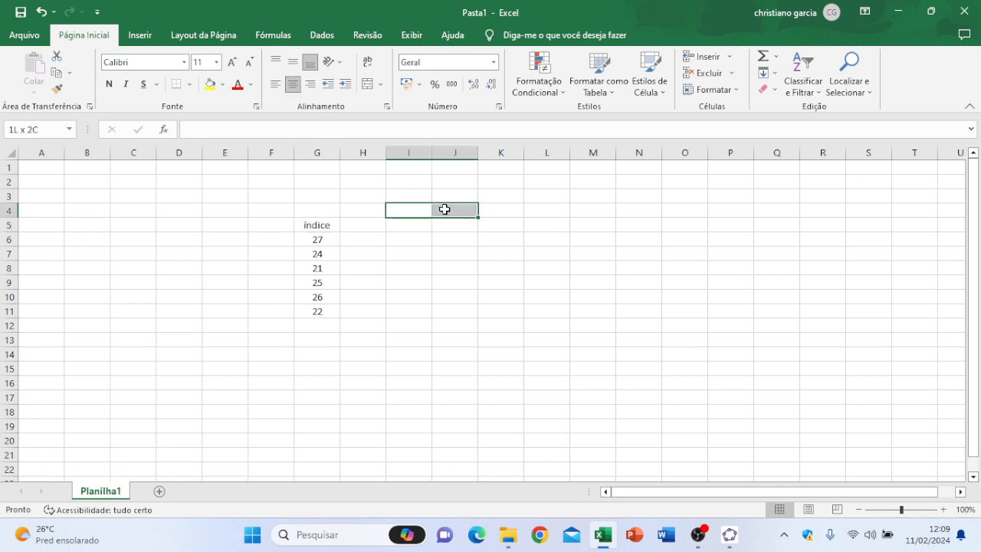
left_click(366, 84)
type("pa")
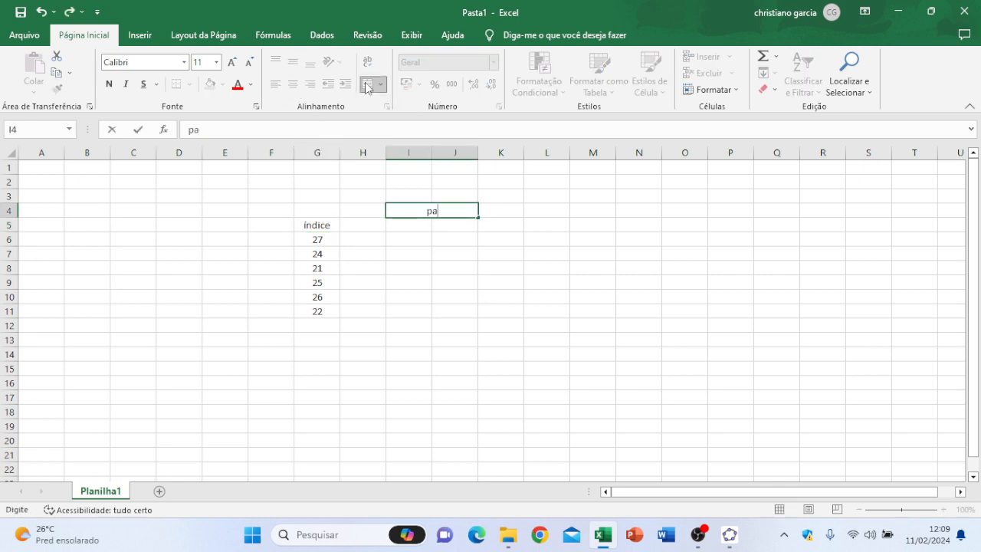
type("râmetros")
Step: Enter the labels "média A =", "sd =" and "n =" in I6:I8 and fit column I's width to them
left_click(414, 236)
type("média A =")
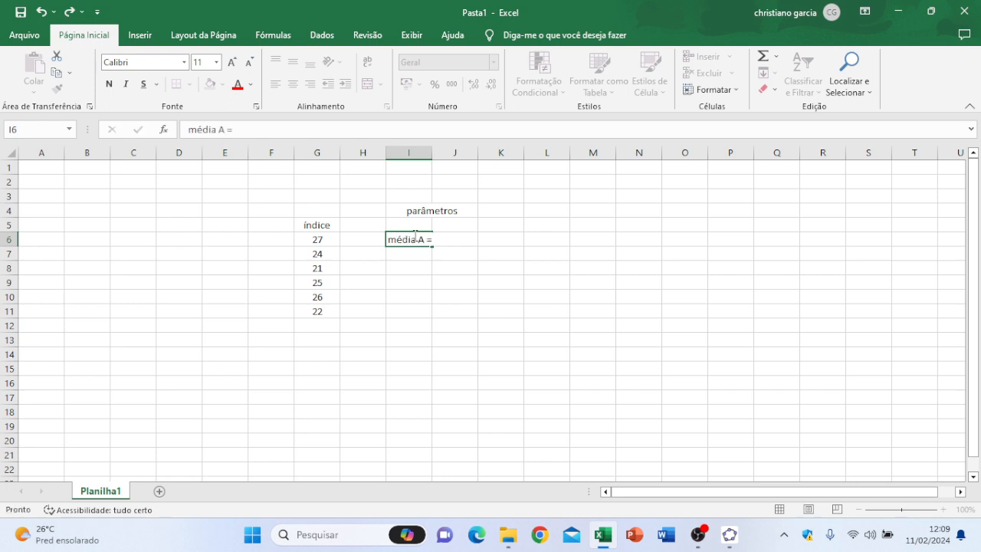
key("Return")
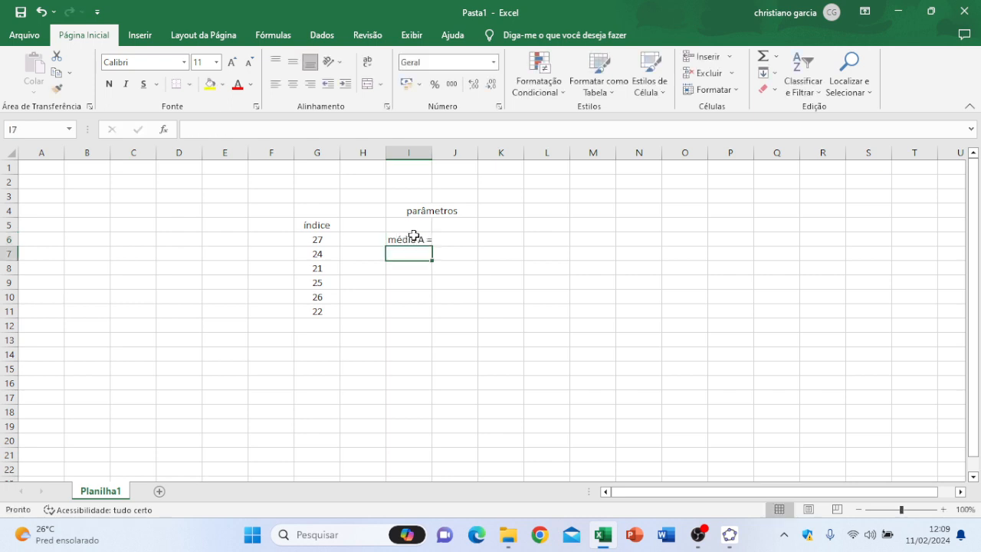
type("sd")
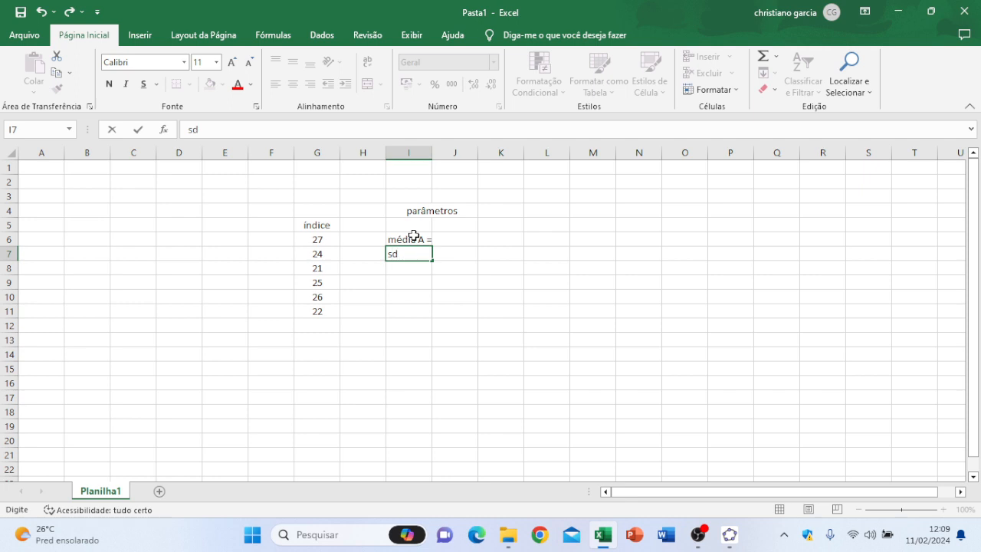
type(" =")
key("Return")
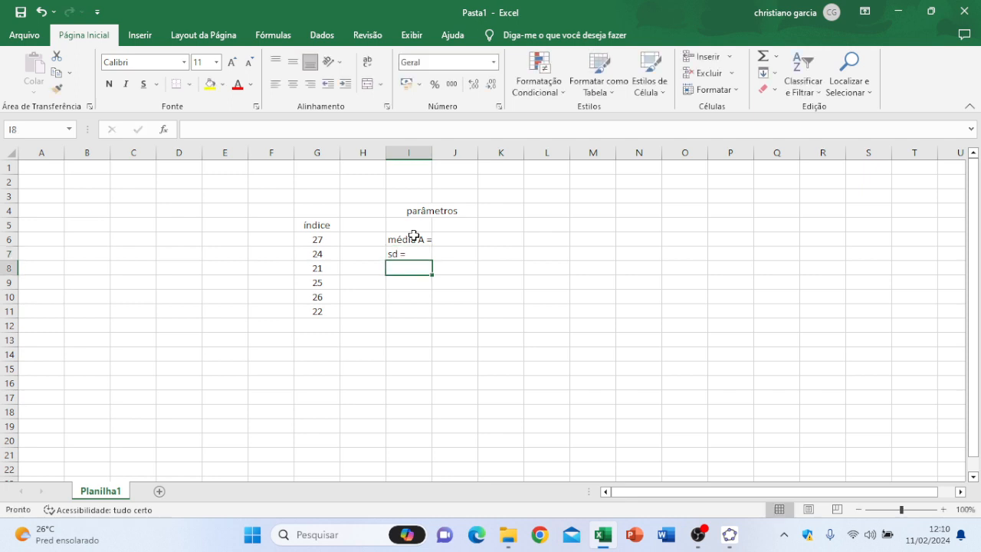
type("n =")
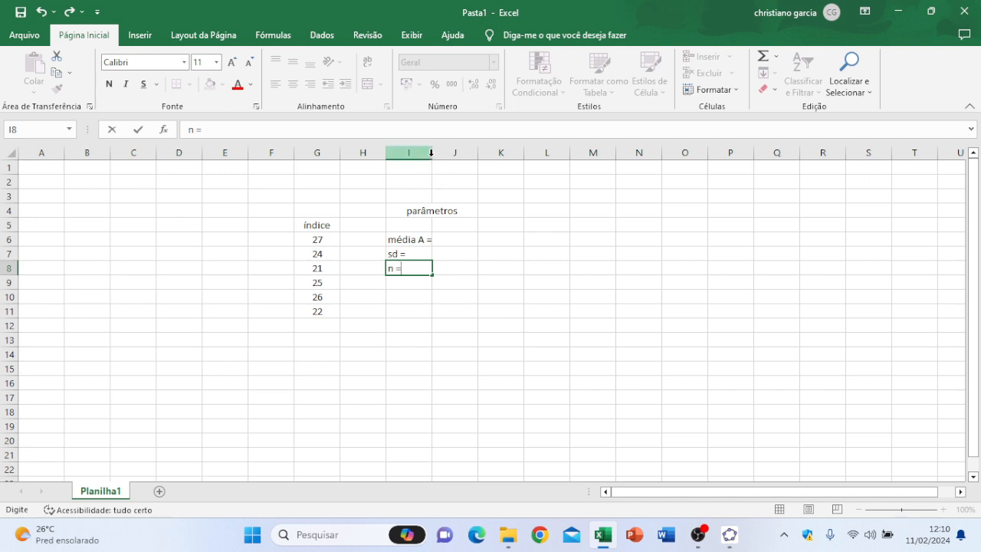
key("Return")
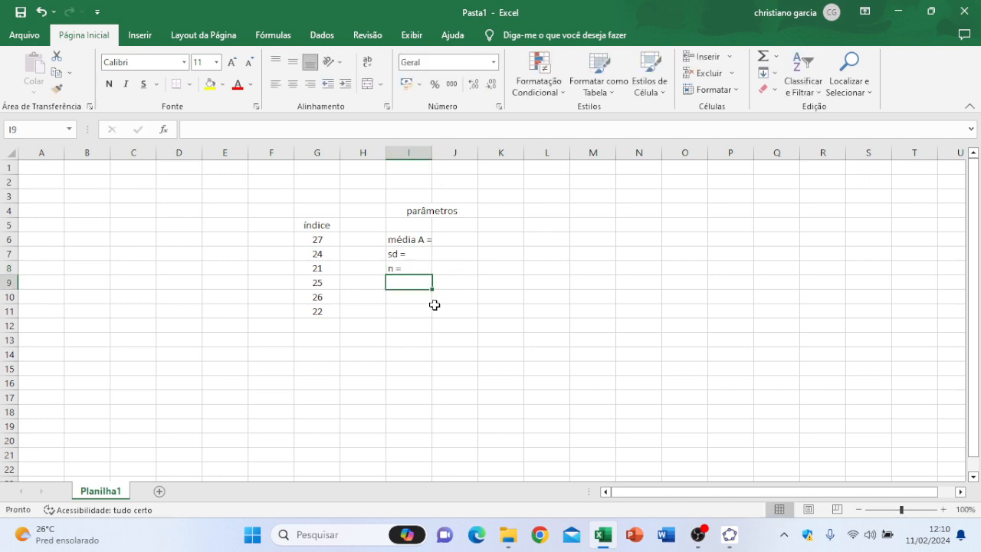
double_click(433, 152)
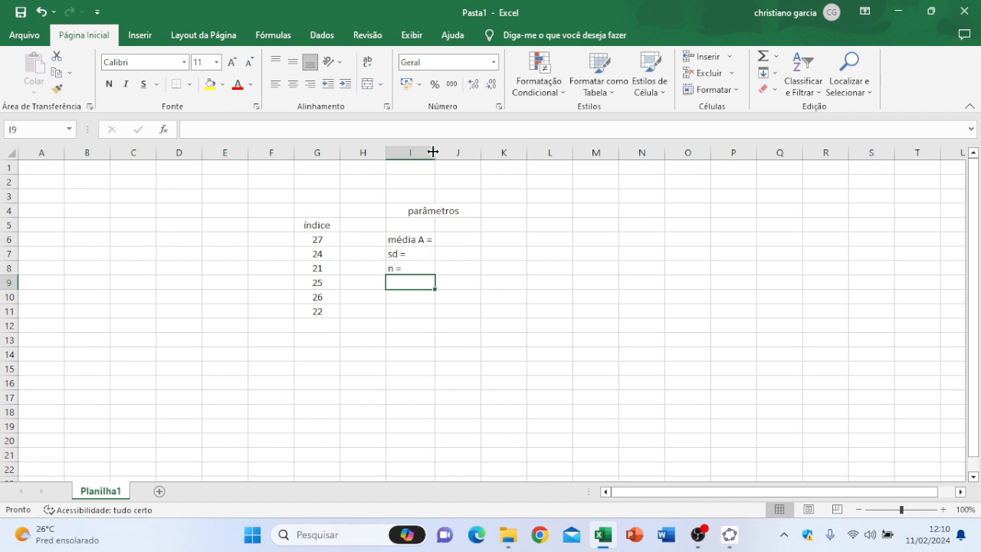
Step: Calculate the mean of the índice values in J6 with the MÉDIA function over G6:G11
left_click(465, 240)
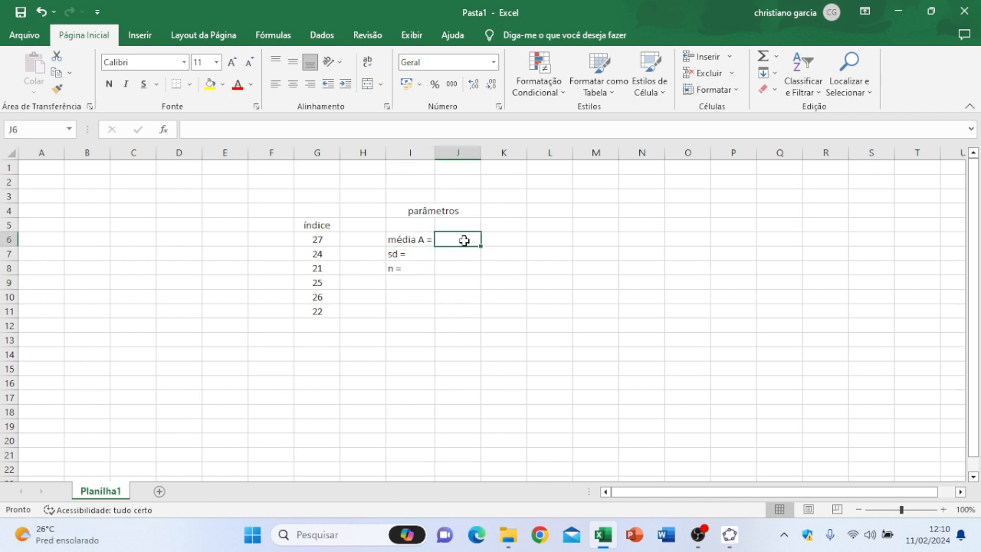
left_click(273, 133)
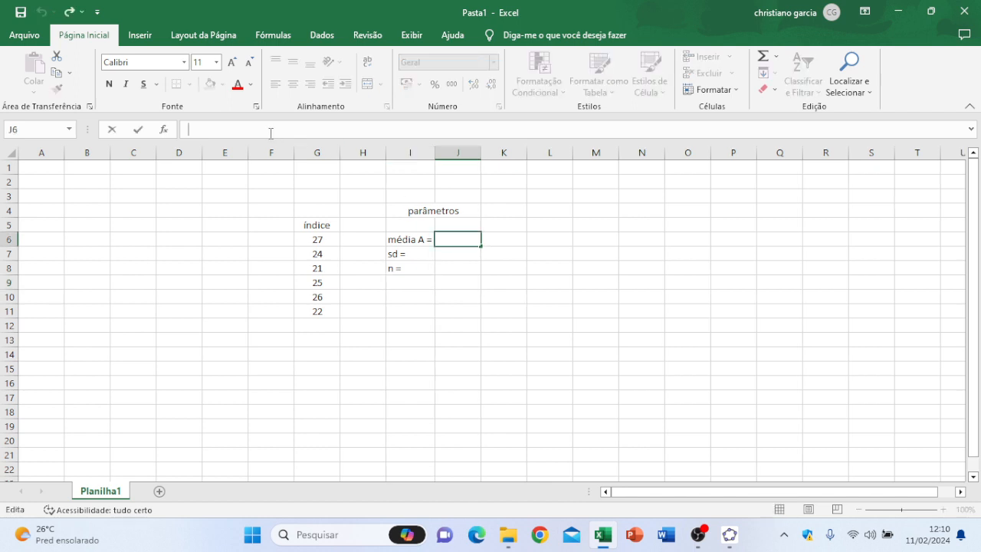
type("=méd")
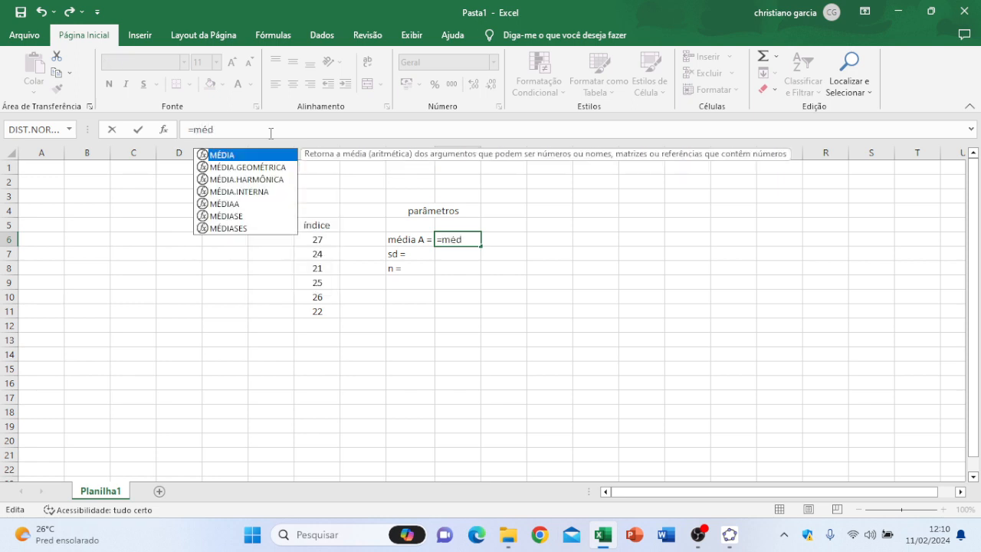
double_click(222, 155)
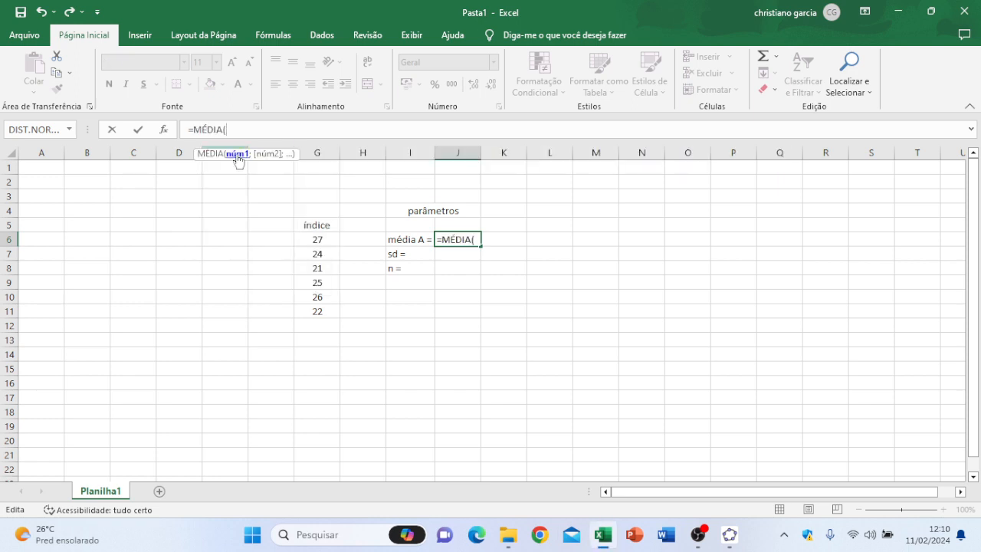
left_click_drag(325, 240, 322, 312)
key("Return")
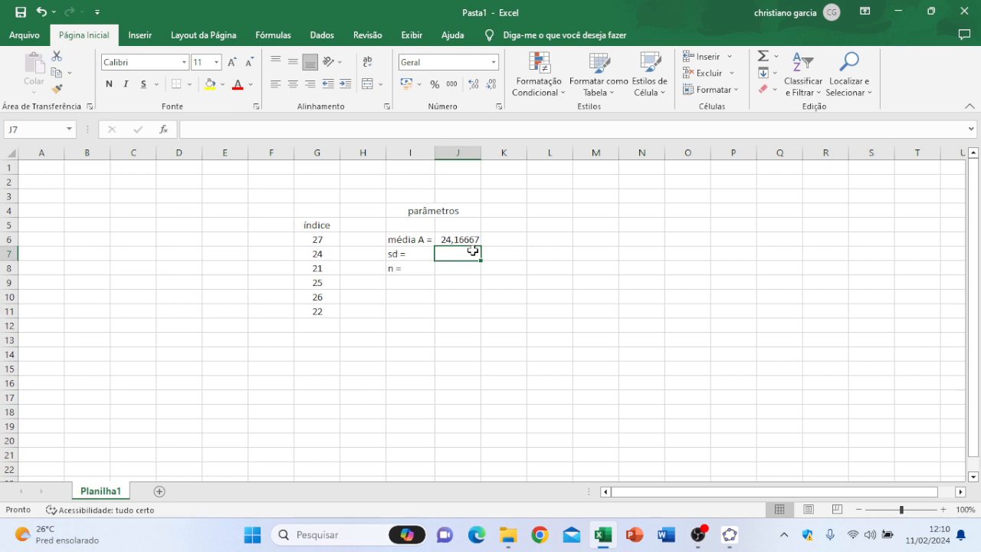
Step: Calculate the standard deviation in J7 with the formula =RAIZ(4,86)
left_click(246, 128)
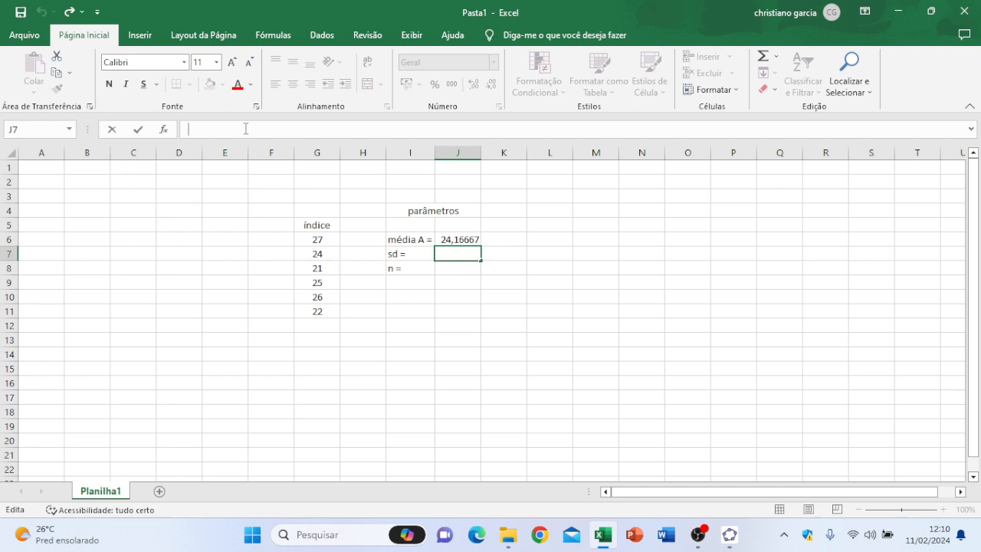
type("=")
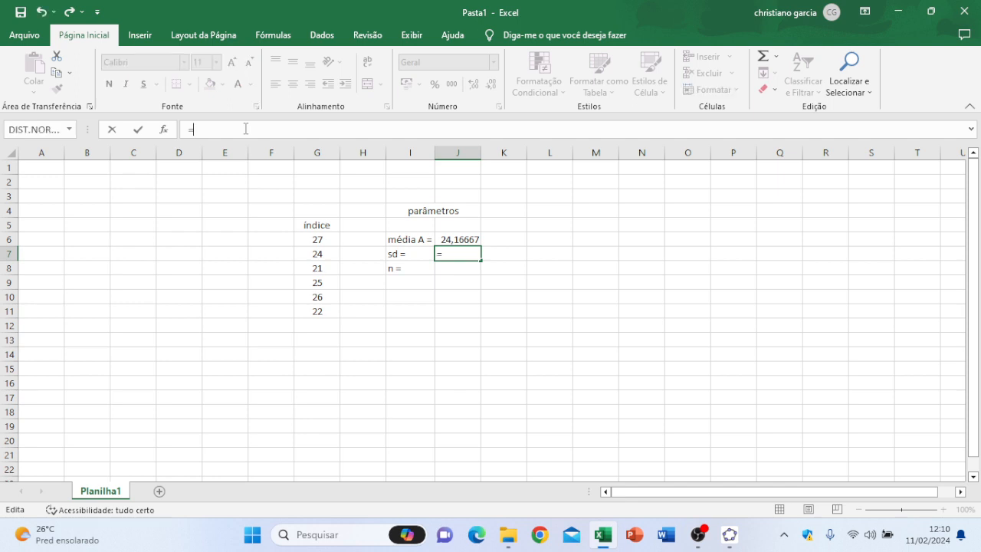
type("RAIZ(")
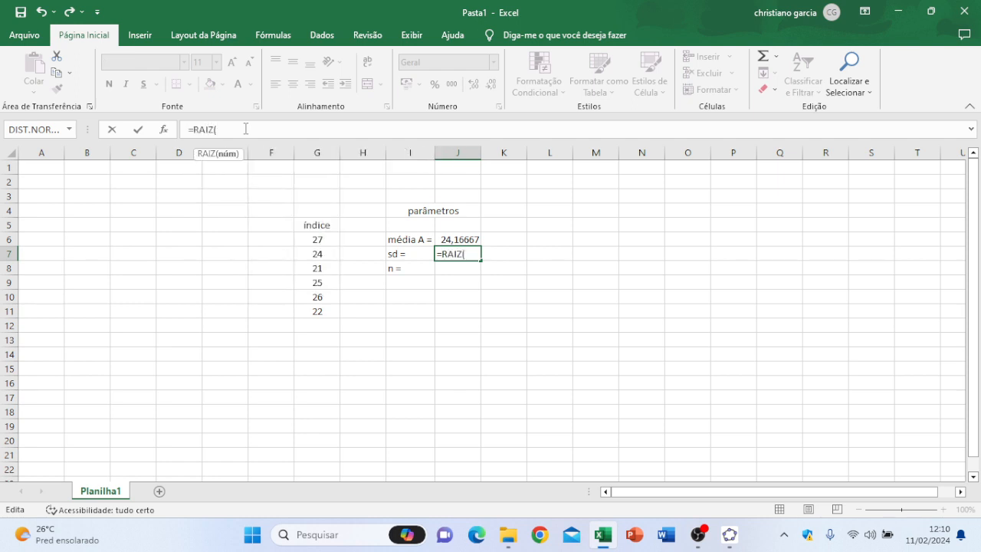
type("4,86)")
key("Return")
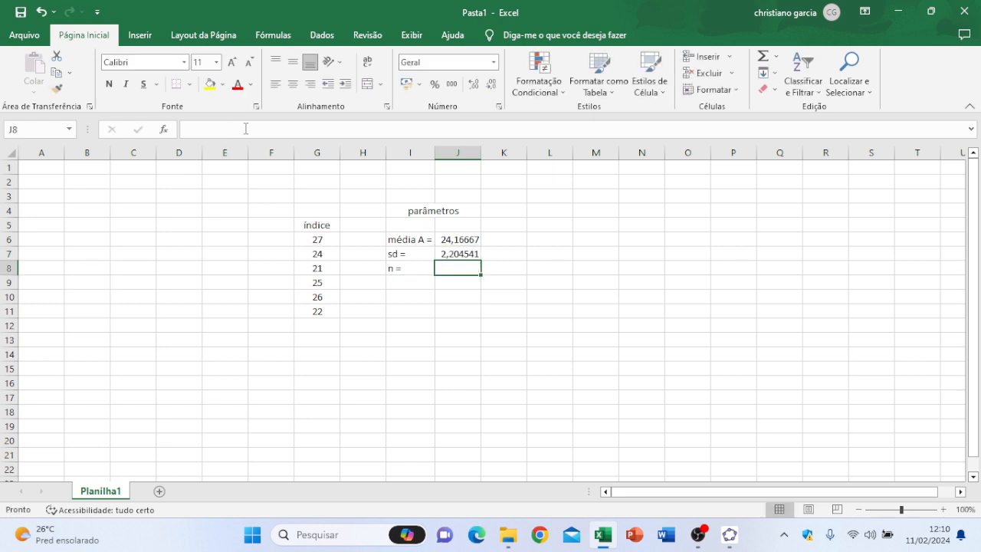
Step: Format the mean and standard deviation in J6:J7 with the Número format and center them
left_click_drag(453, 238, 453, 253)
left_click(494, 62)
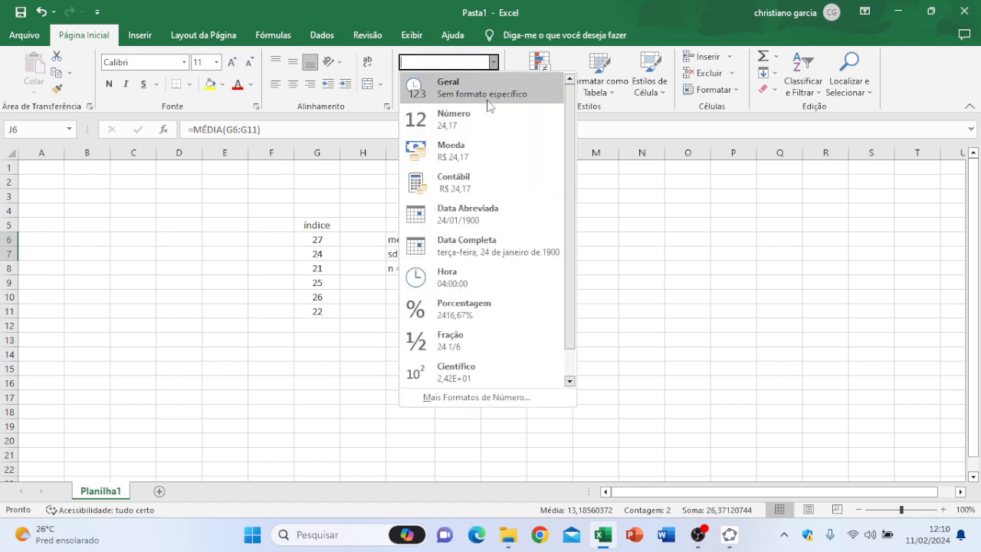
left_click(488, 124)
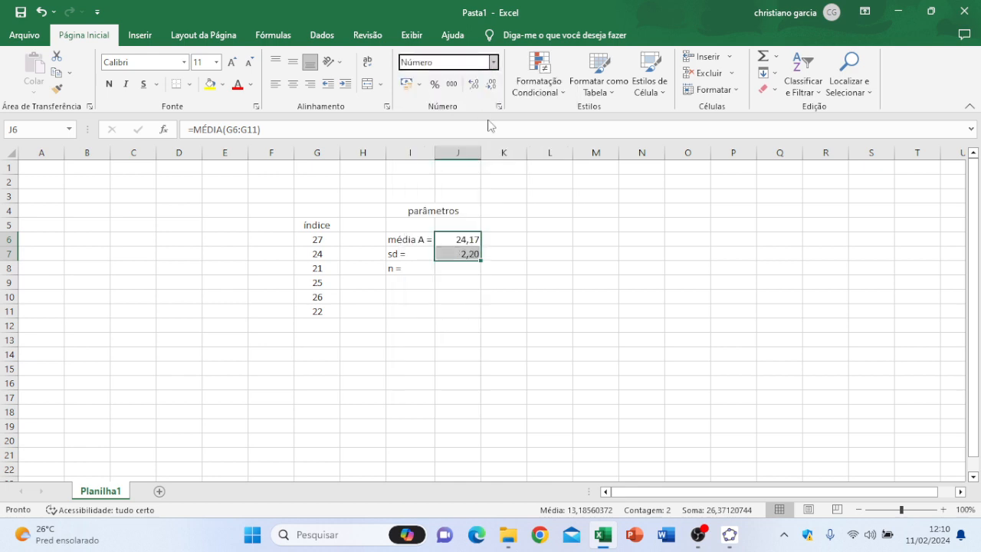
left_click(293, 83)
Step: Calculate n in J8 with the CONT.NÚM function over G6:G11 and center the result
left_click(452, 272)
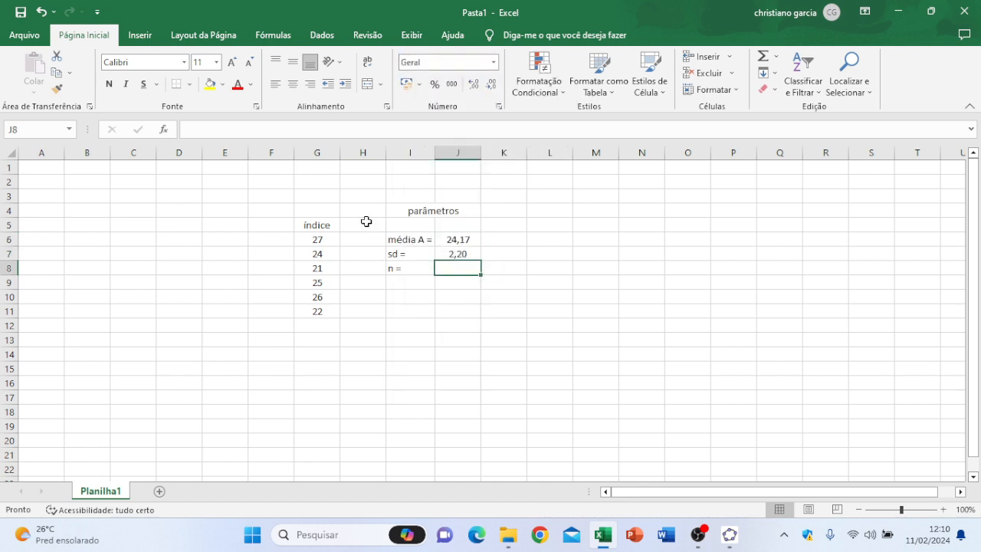
left_click(262, 131)
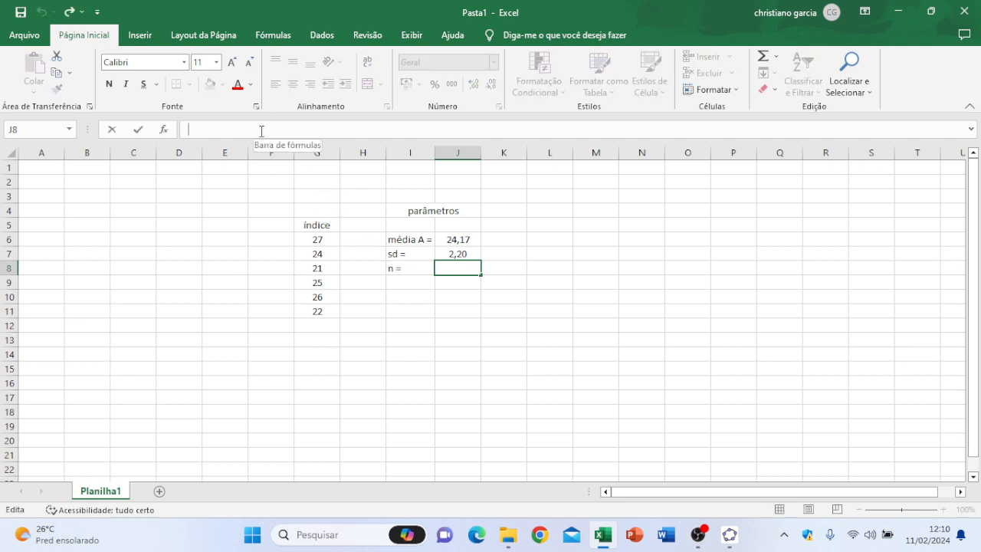
type("=cont.")
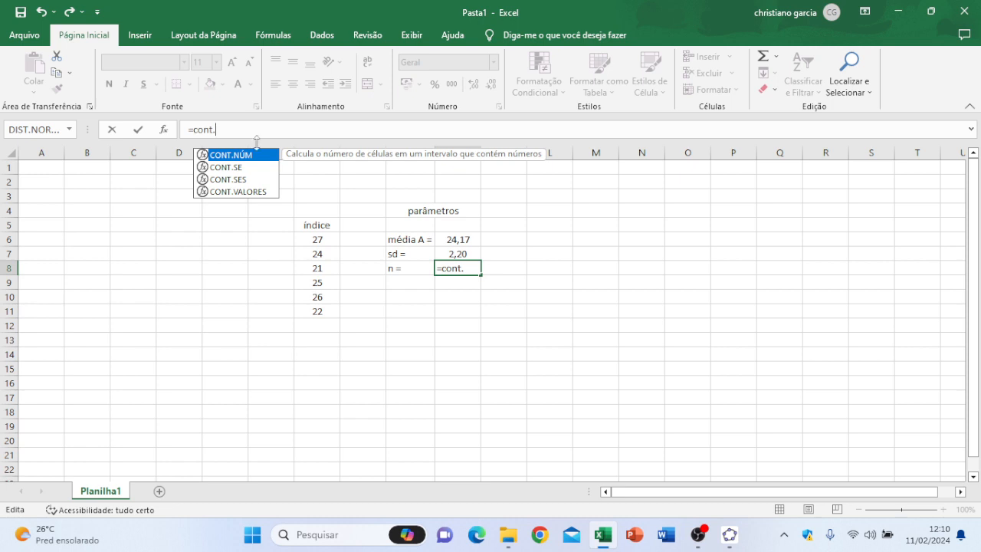
double_click(257, 157)
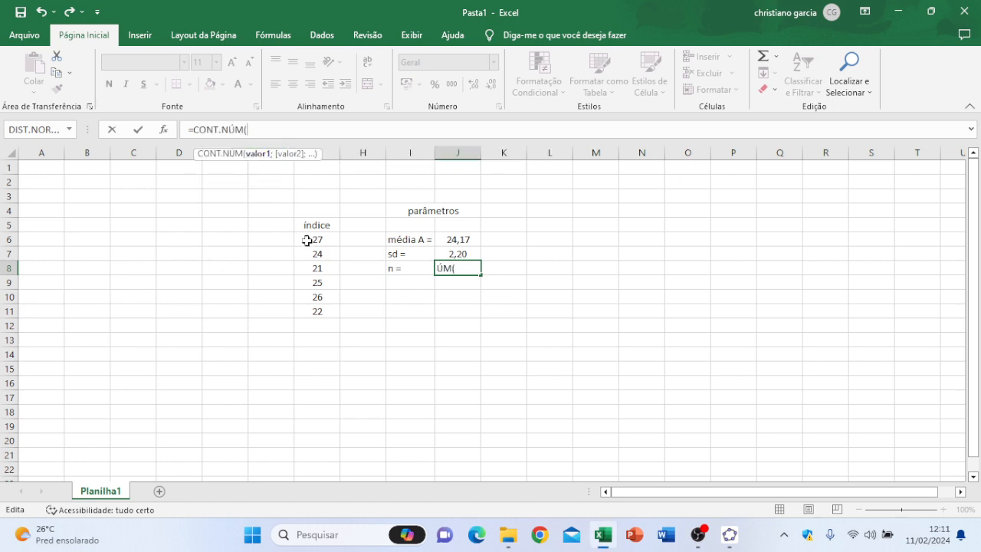
left_click_drag(307, 241, 316, 304)
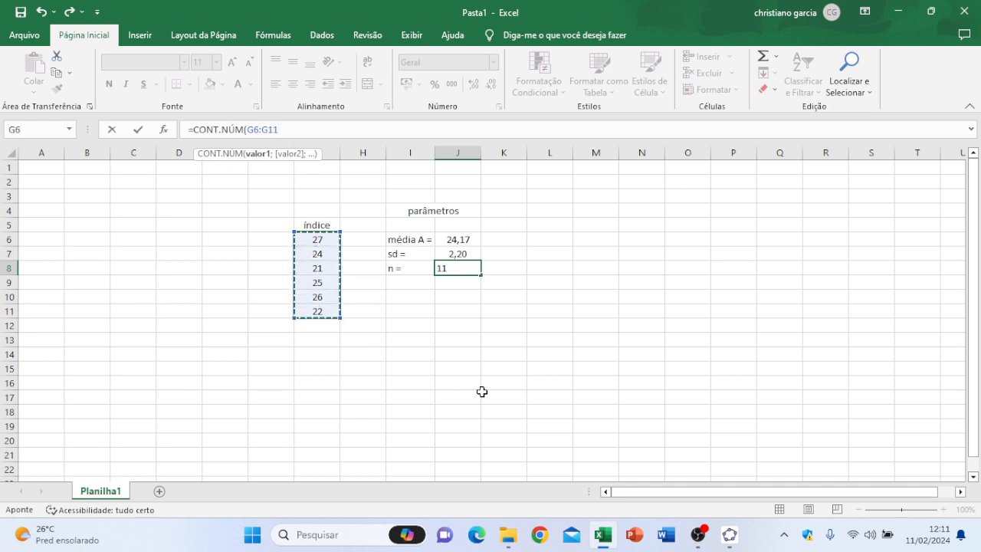
key("Return")
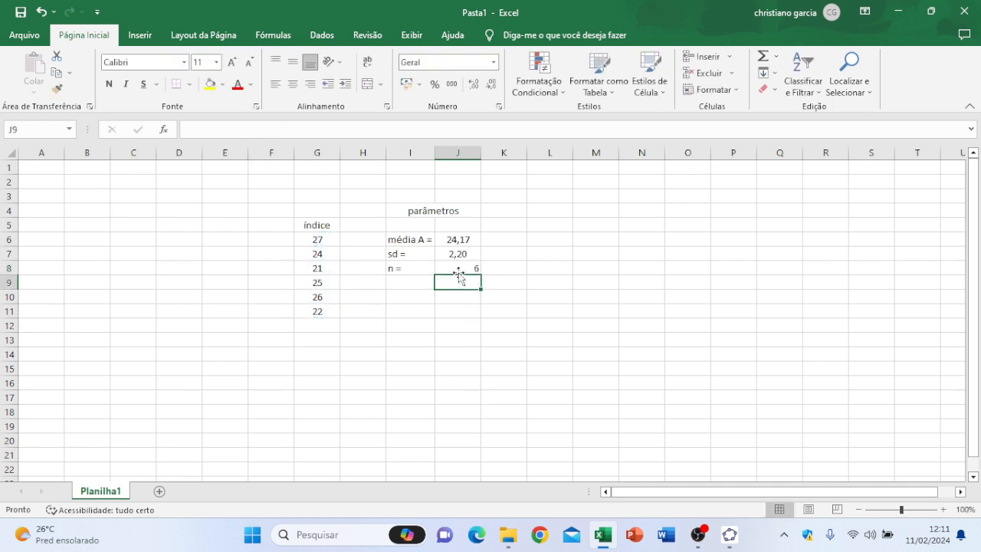
left_click(458, 271)
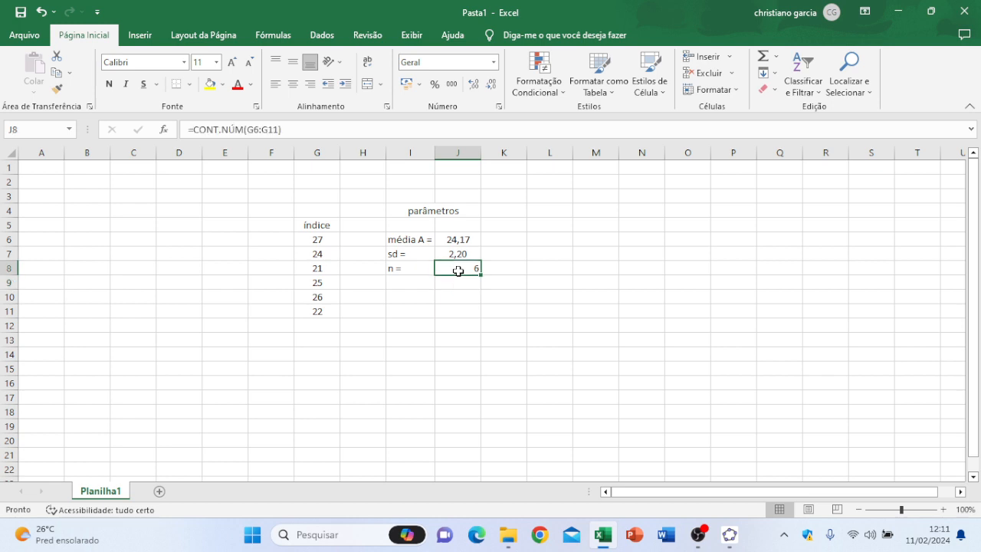
left_click(293, 86)
Step: Merge and center cells L4:N4 and enter the heading "teste de hipótese média" in them
left_click_drag(561, 213, 635, 209)
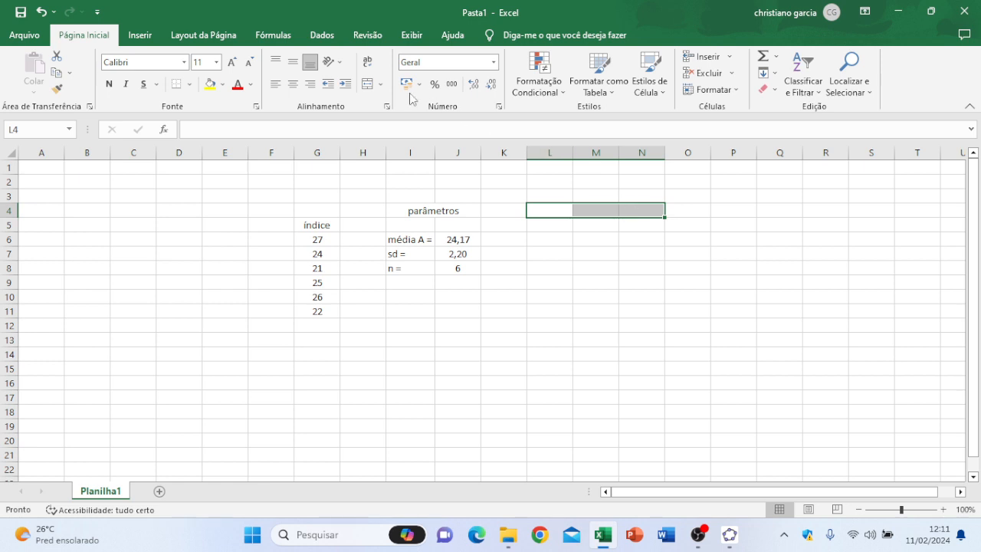
left_click(375, 85)
type("teste de")
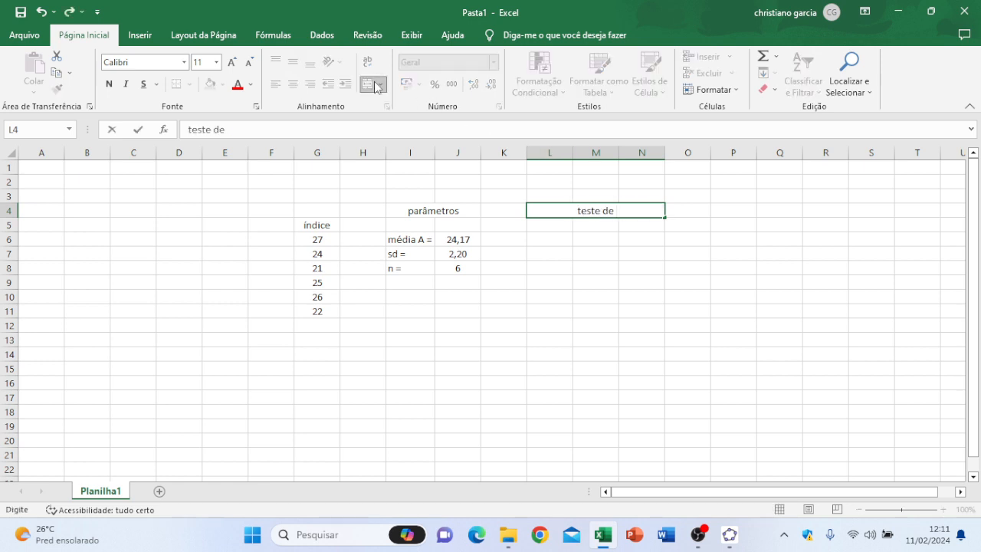
type(" hipótese")
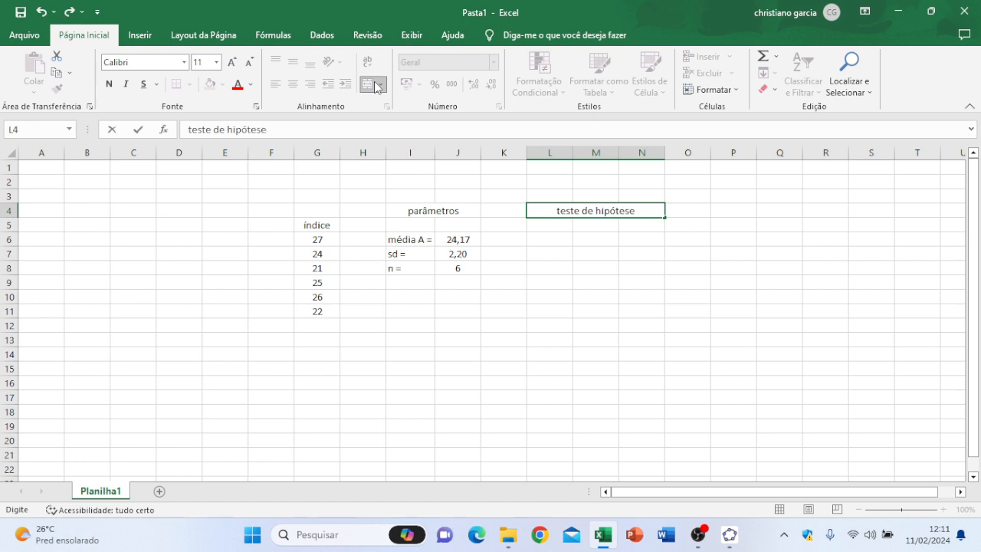
type(" média")
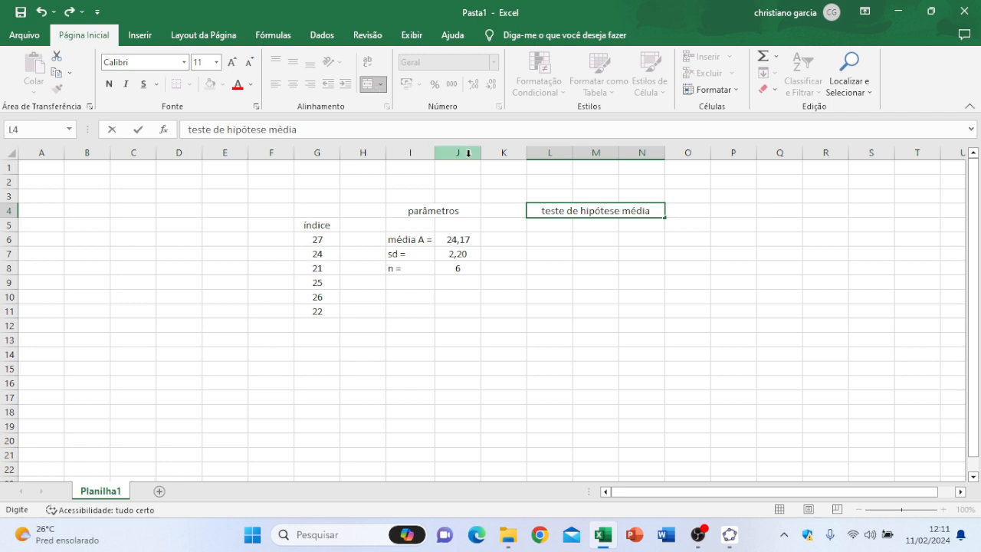
left_click(575, 250)
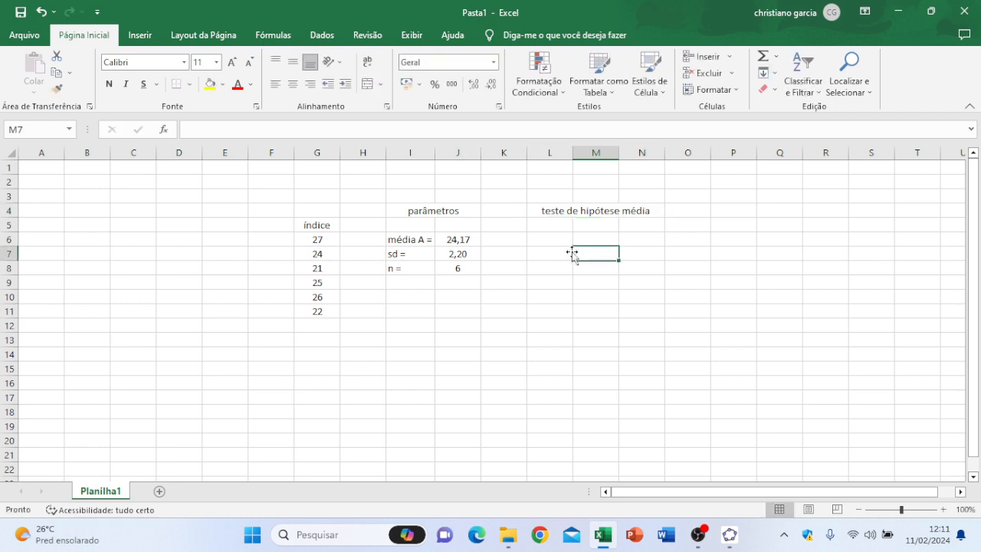
Step: Enter the label "Ztest =" in cell L6
left_click(557, 241)
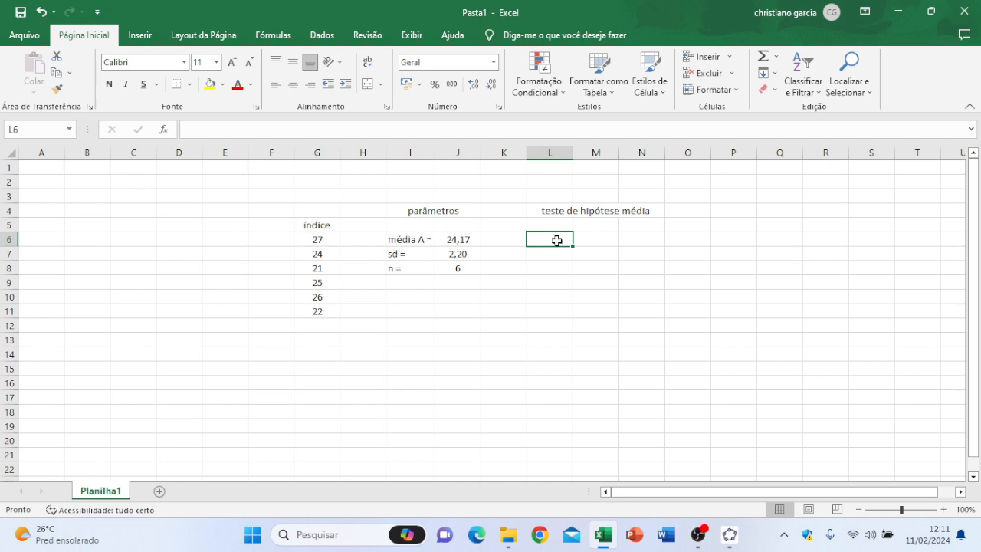
type("Z")
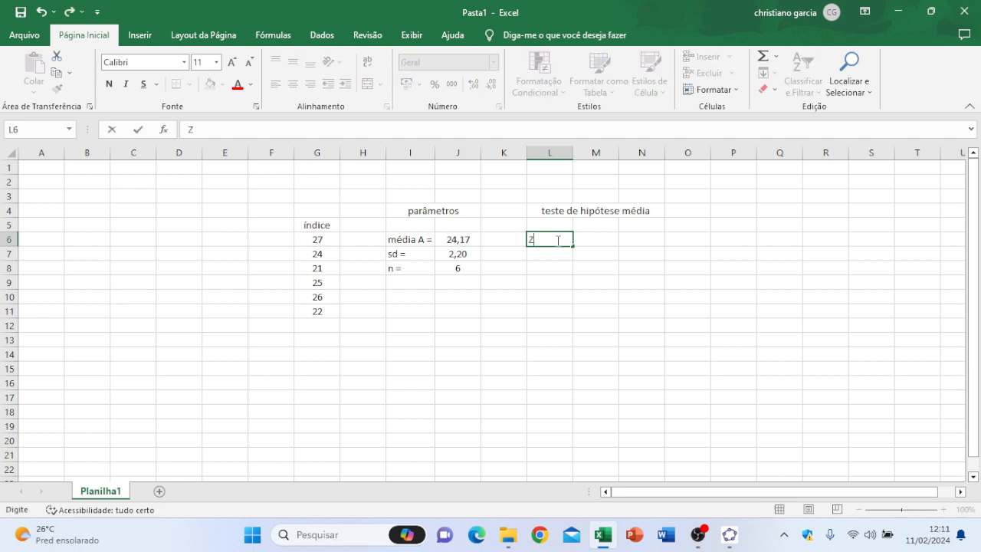
type("tes")
type(" =t")
key("BackSpace")
key("BackSpace")
key("BackSpace")
type("t")
key("Tab")
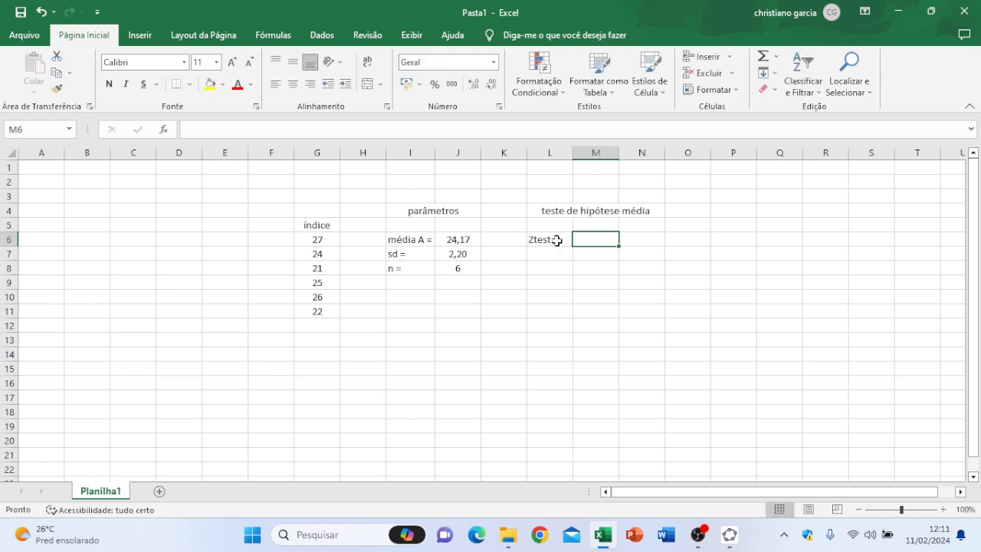
Step: Calculate the test statistic in M6 with the formula =(J6 - 23)/(J7/RAIZ(J8))
left_click(346, 128)
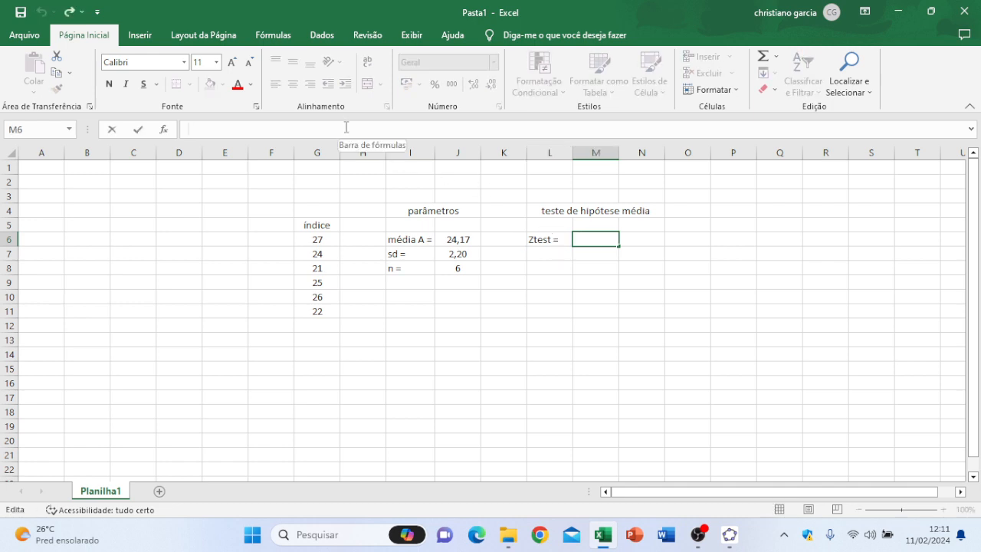
type("=")
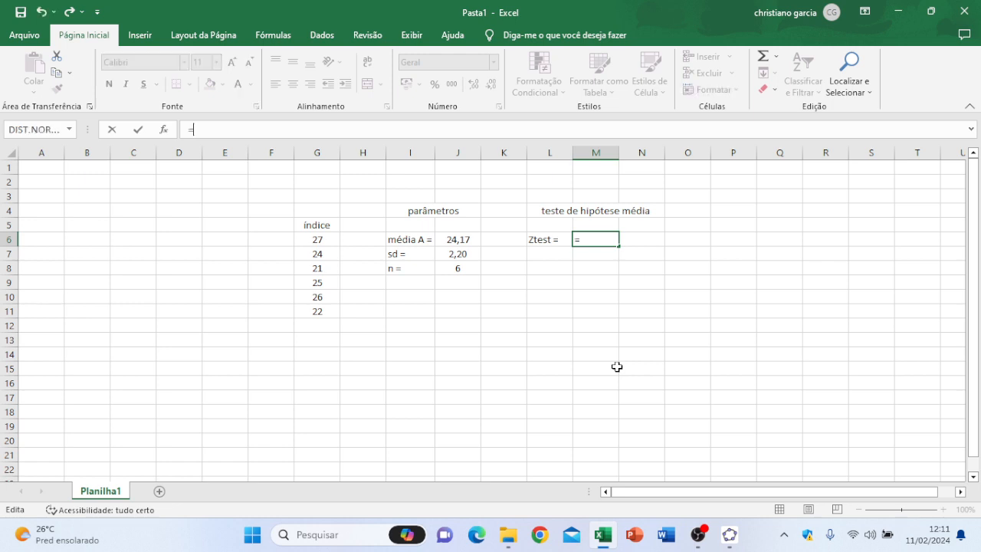
type("(")
left_click(468, 241)
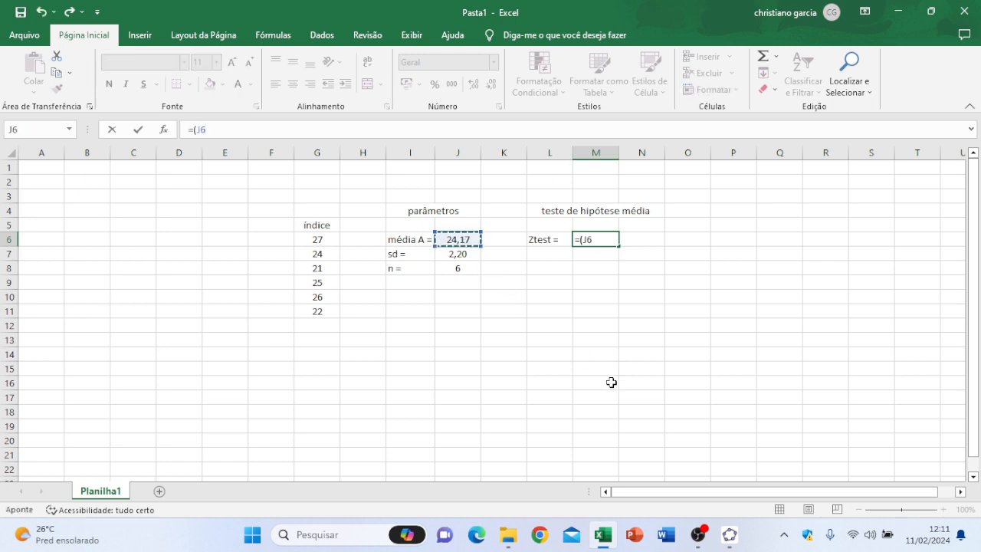
type("_")
key("BackSpace")
type("- 23)")
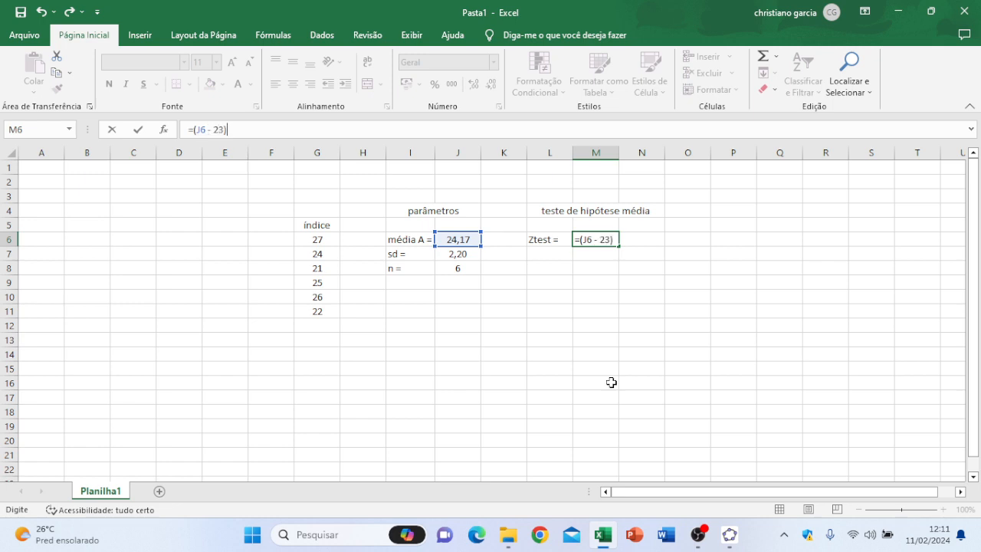
type("/(")
left_click(453, 258)
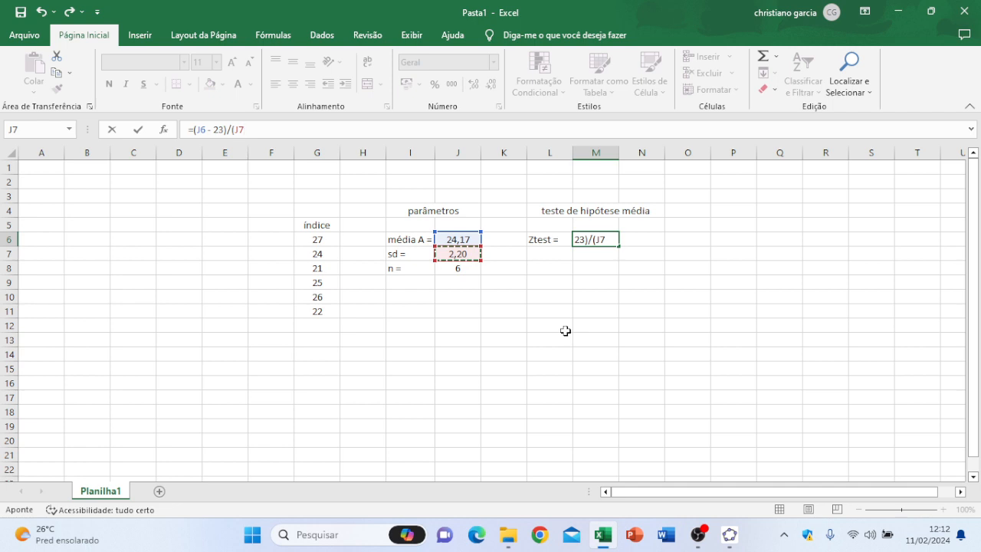
type("/")
type("RA")
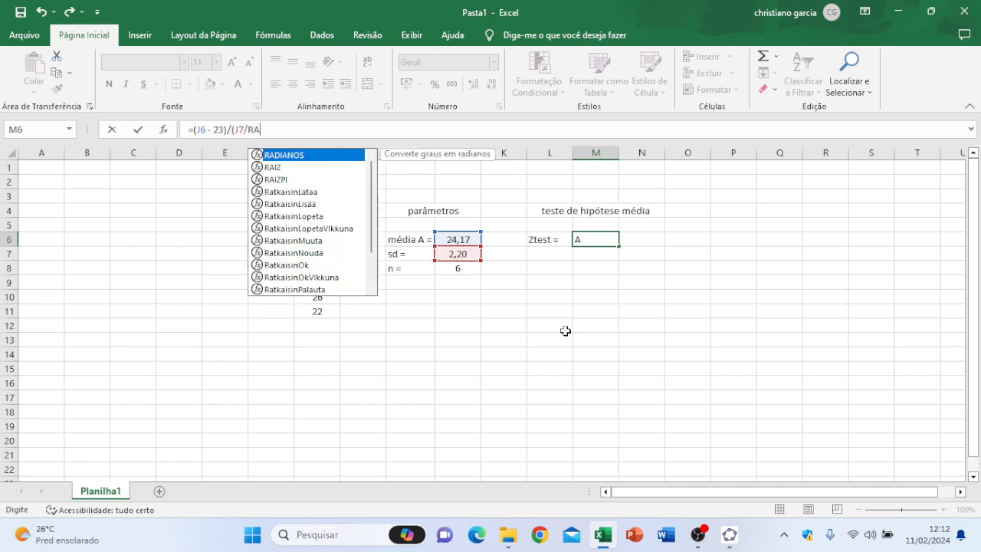
type("IZ(")
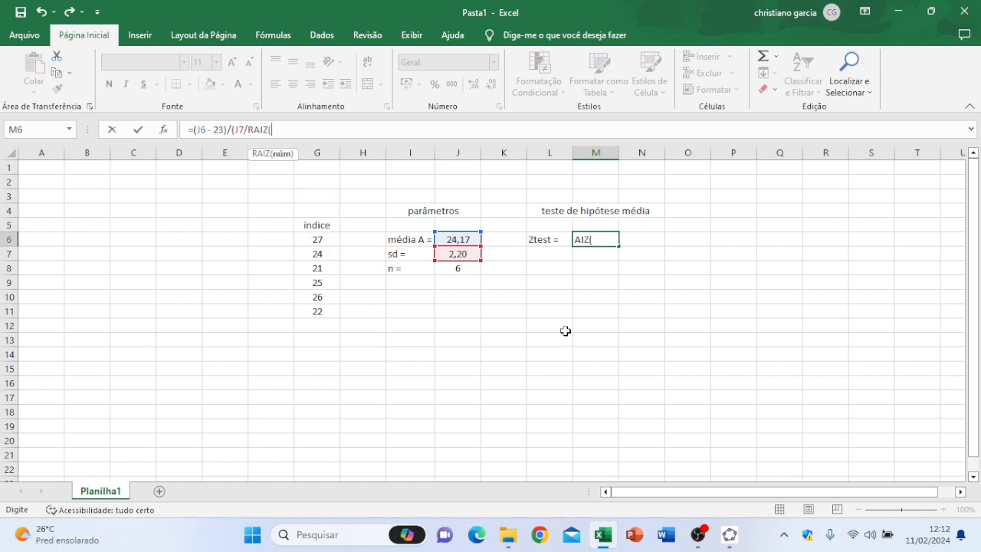
left_click(466, 268)
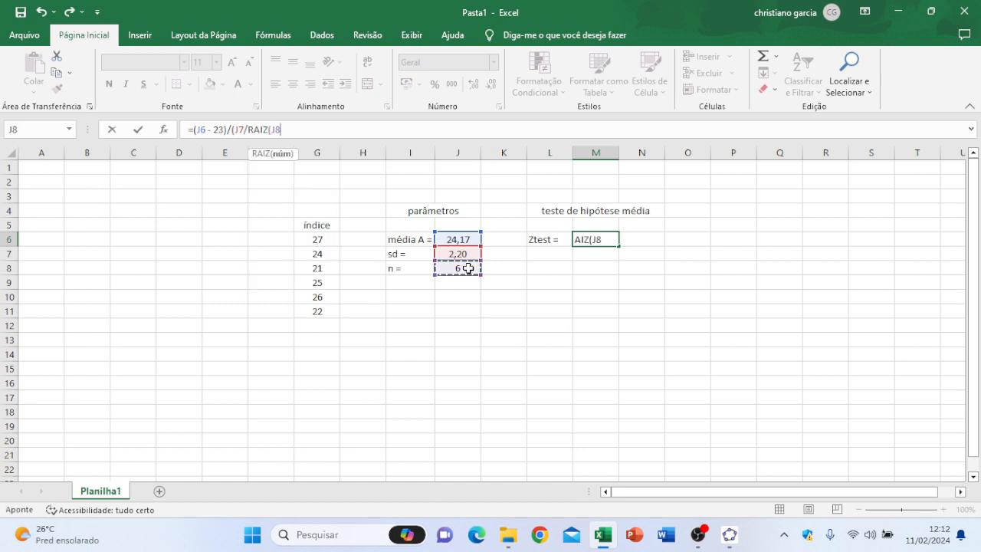
type(")")
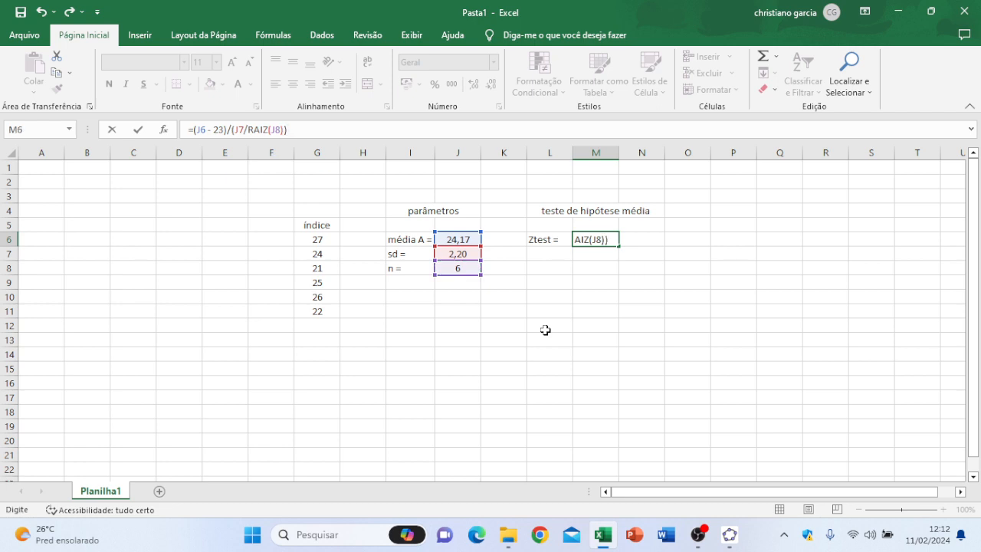
key("Return")
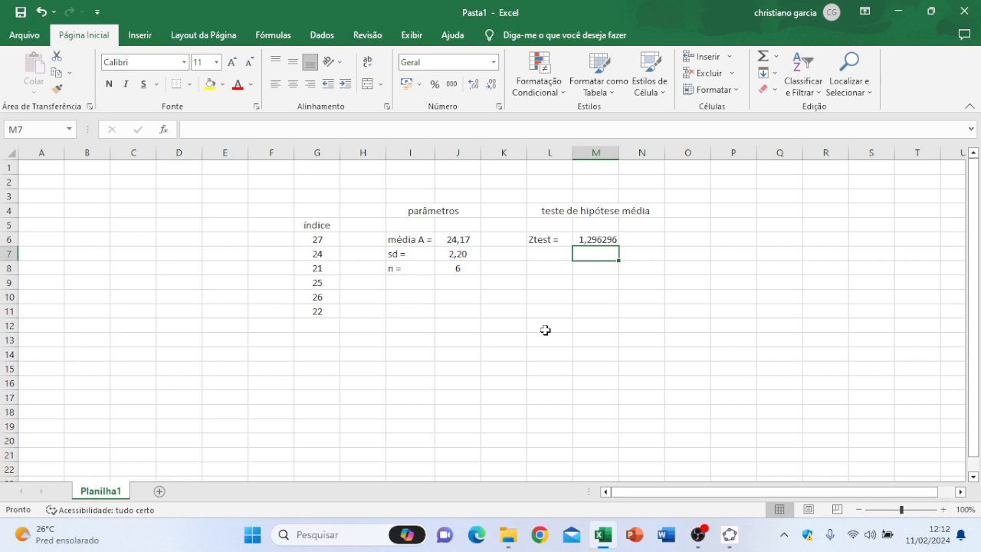
Step: Format the Ztest result in M6 with the Número format and center it
left_click(606, 241)
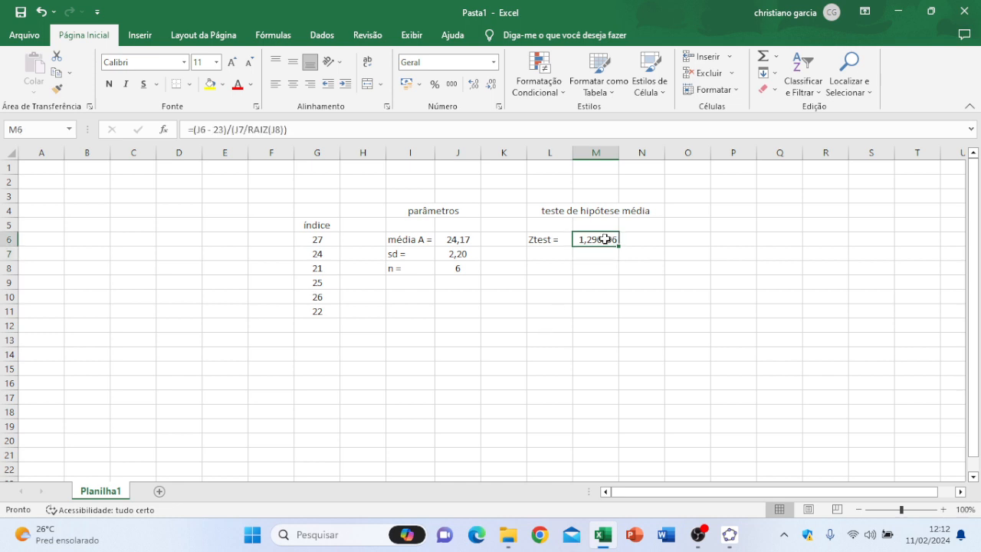
left_click(493, 62)
left_click(485, 112)
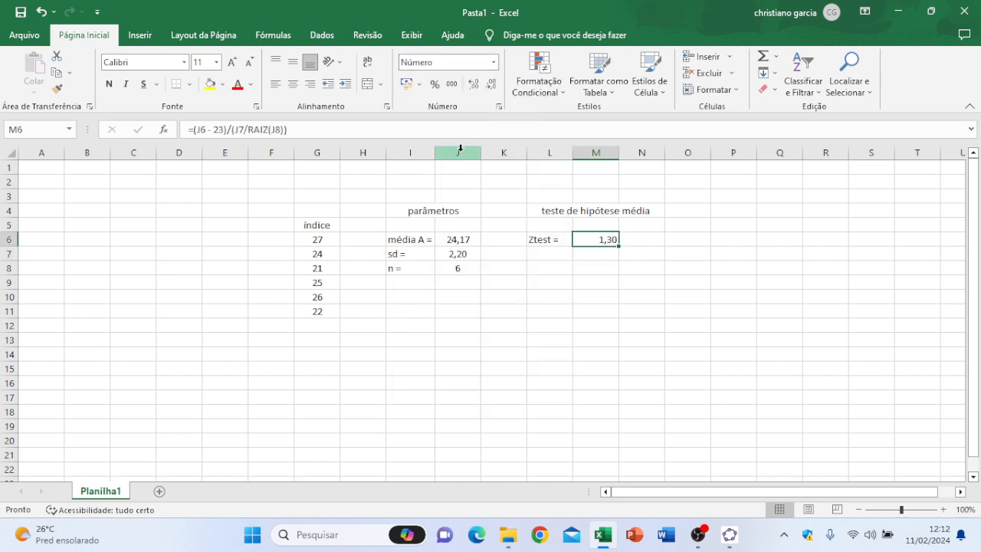
left_click(292, 83)
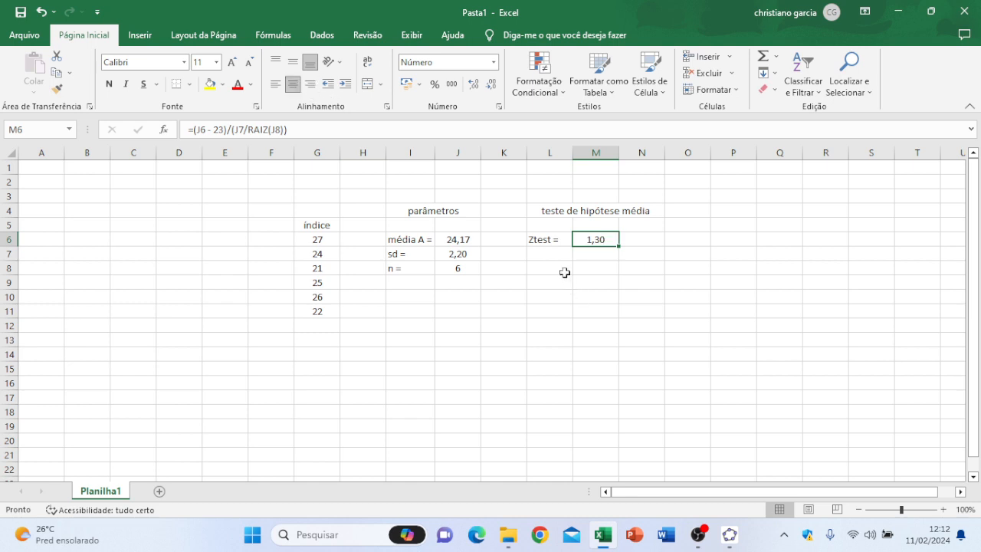
Step: Enter the label "alpha =" in L5 and the significance level 0,05 in M5
left_click(551, 254)
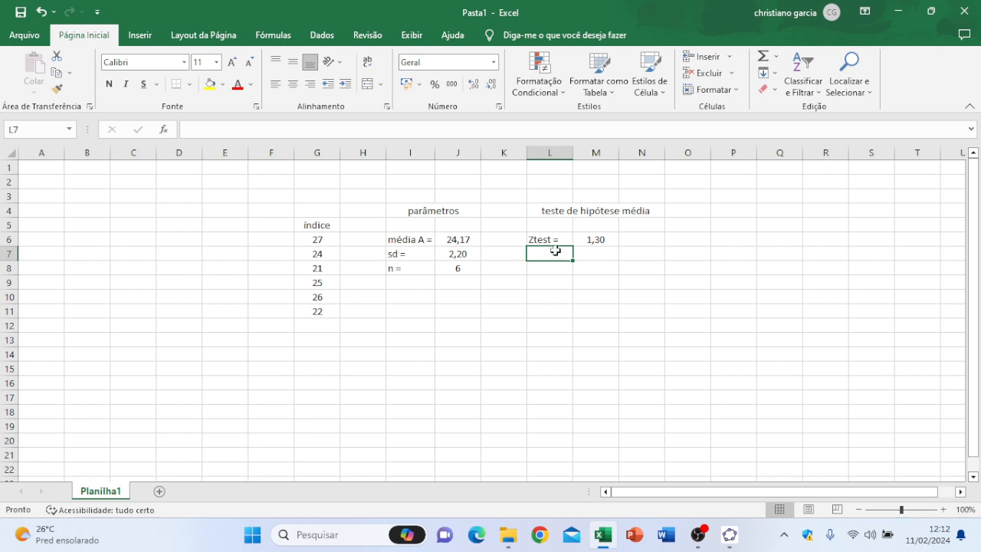
left_click(557, 225)
type("al")
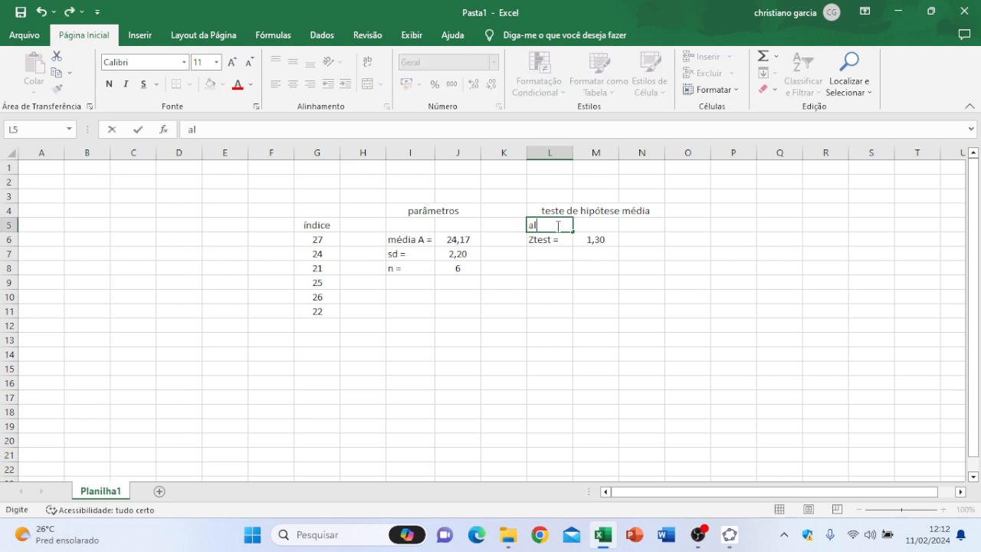
type("pha =")
left_click(603, 227)
type("0")
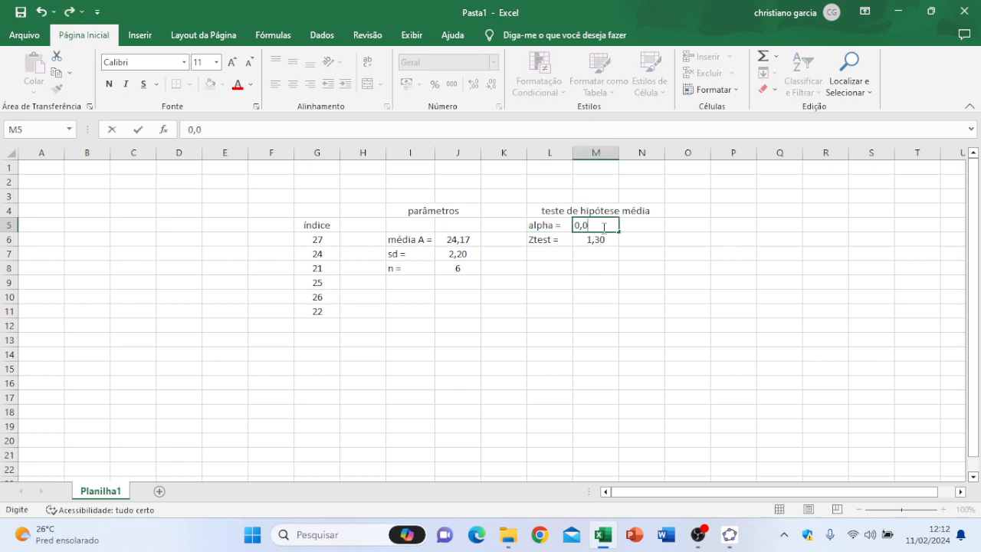
key("Return")
key("Return")
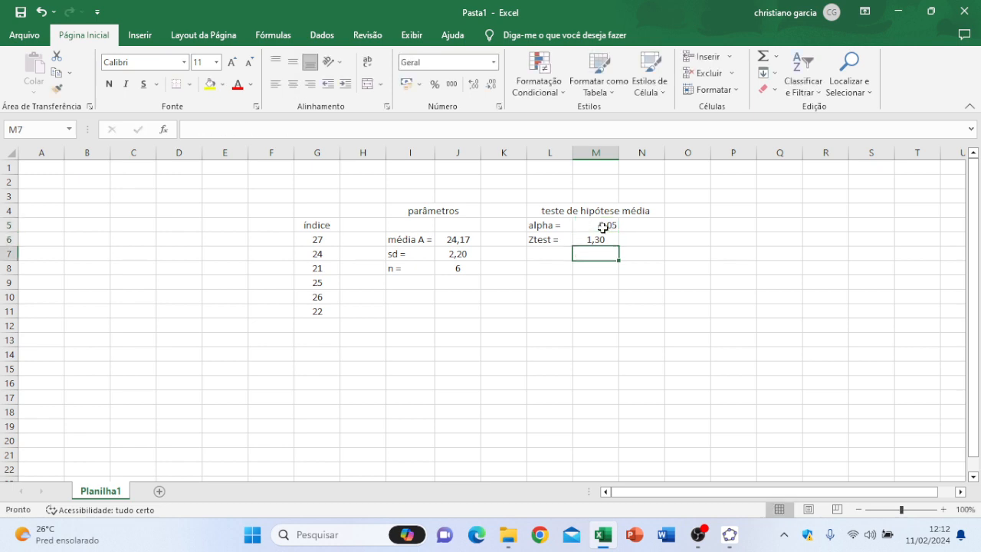
left_click(603, 228)
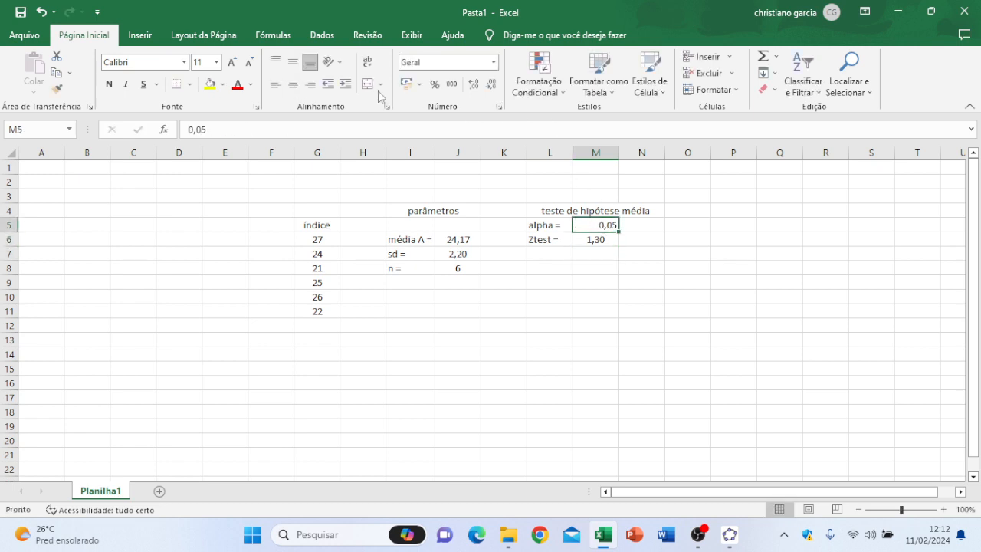
Step: Center the alpha value in cell M5
left_click(293, 85)
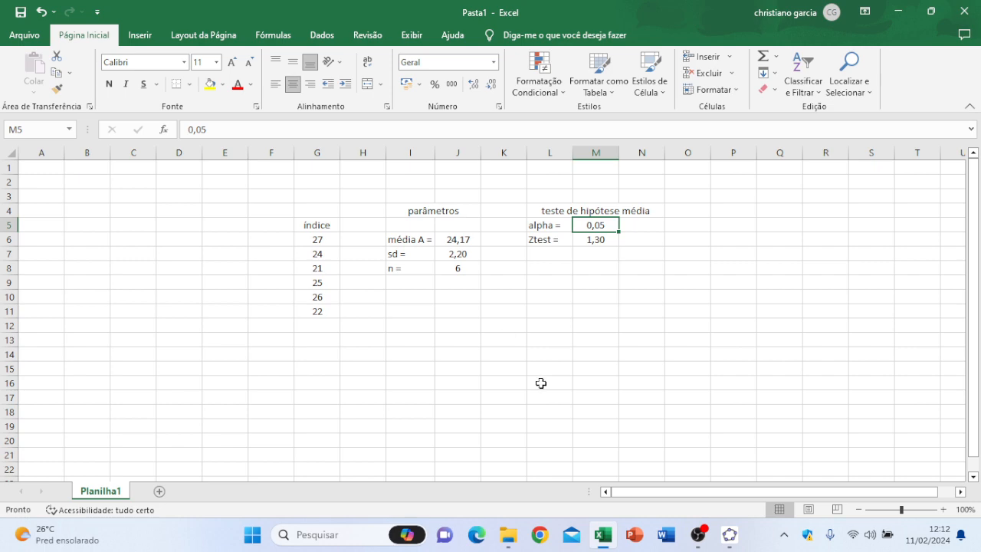
Step: Review the formulas behind the mean, standard deviation and sample size in J6:J8, plus alpha and Ztest in M5:M6
scroll(540, 383, "up", 3, "ctrl")
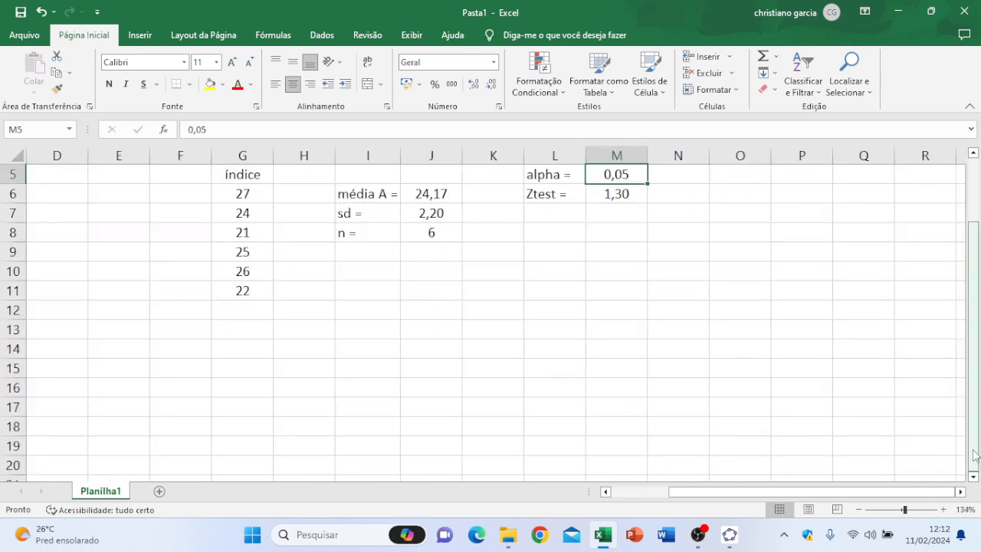
left_click_drag(975, 456, 975, 414)
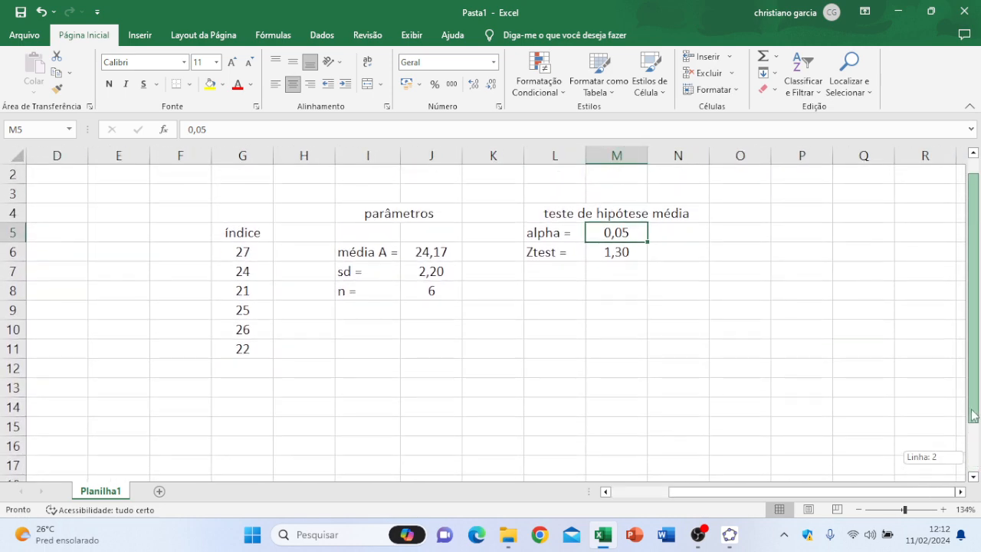
left_click(577, 280)
left_click(448, 252)
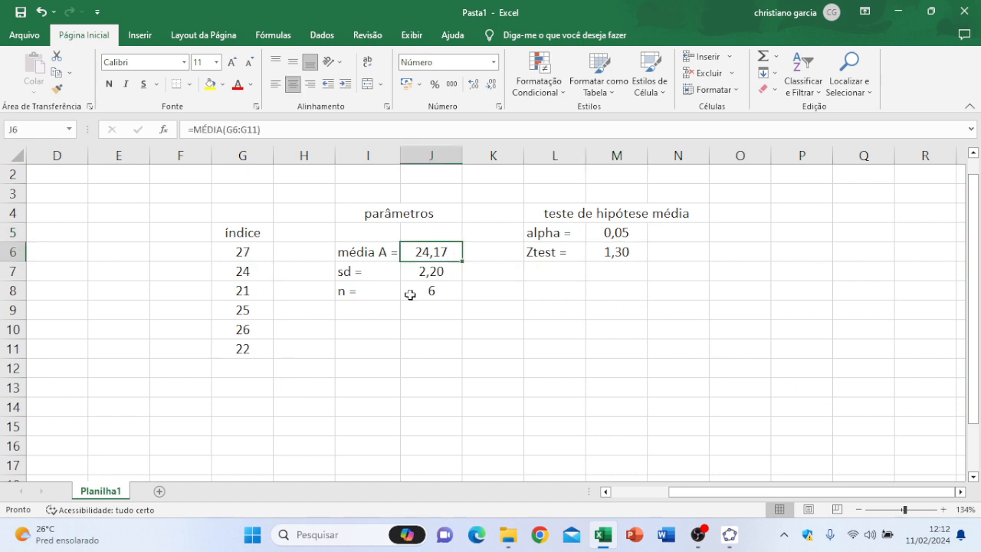
left_click(430, 278)
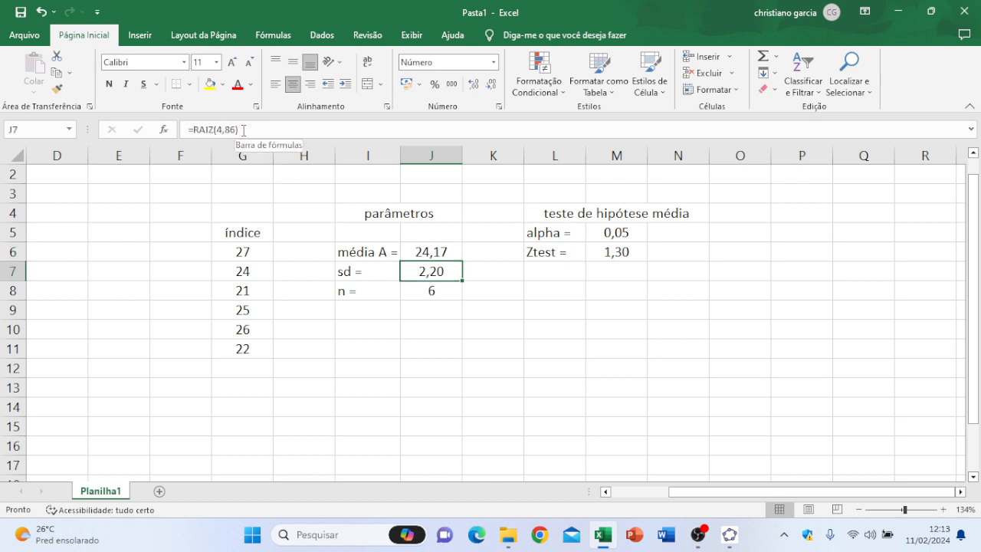
left_click(426, 289)
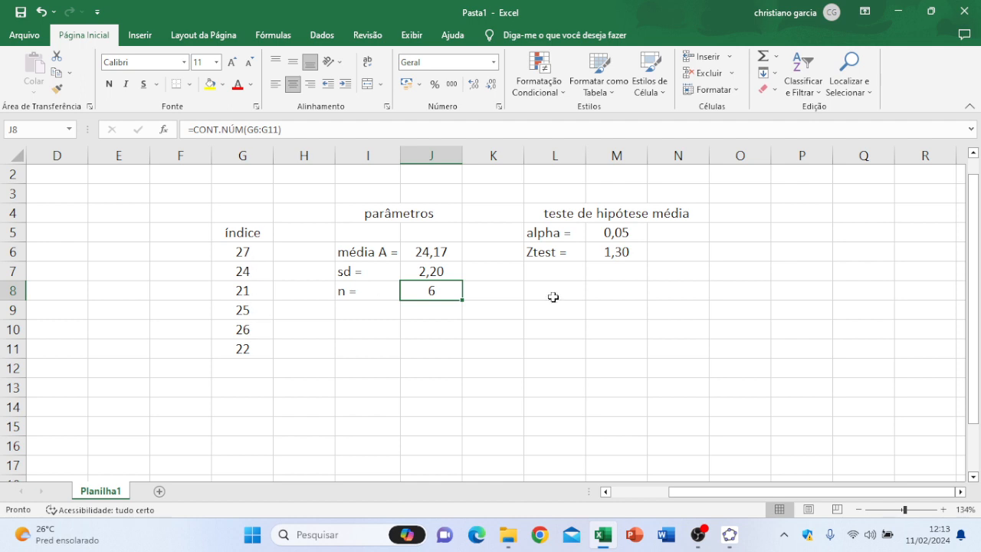
left_click(609, 234)
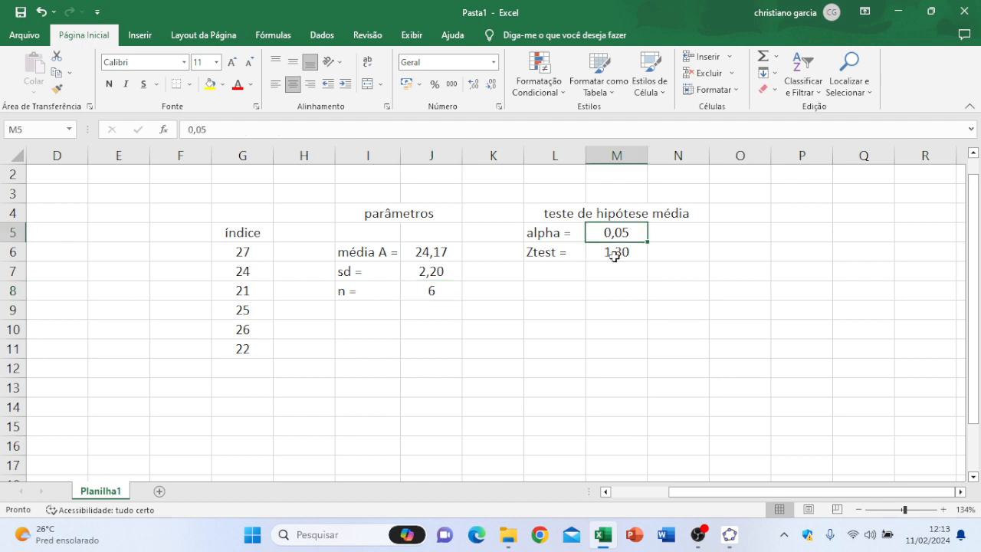
left_click(615, 254)
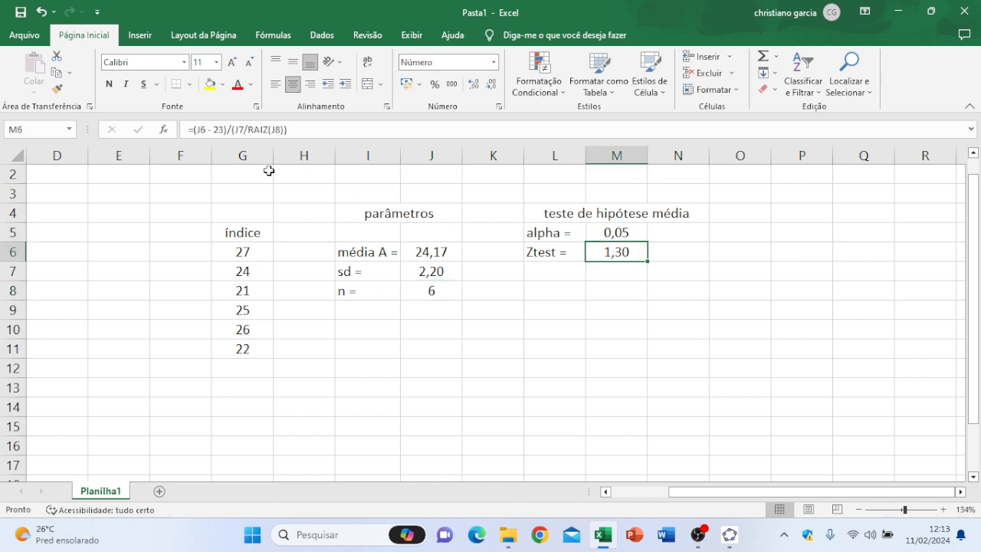
Step: Enter the label "Ztab =" in cell L7
left_click(550, 274)
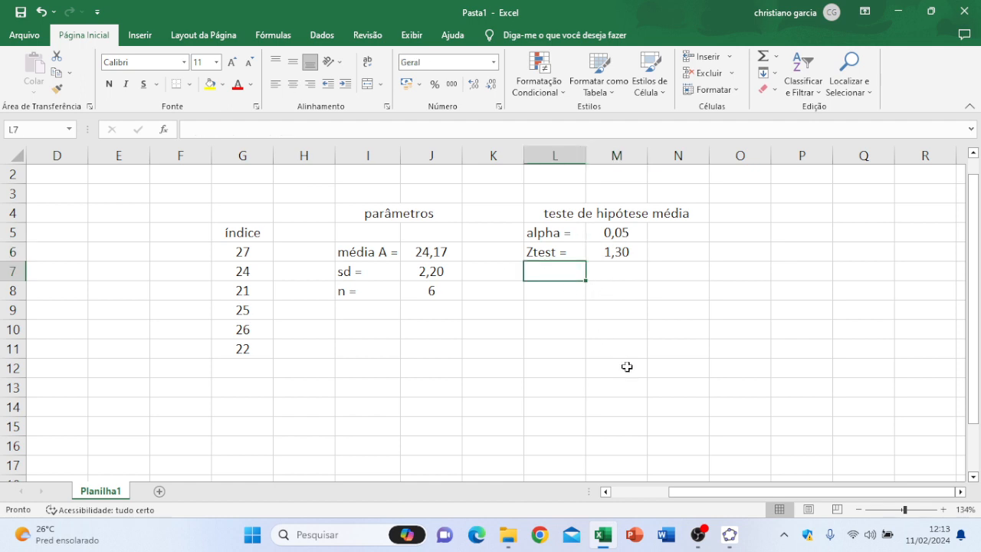
type("Z")
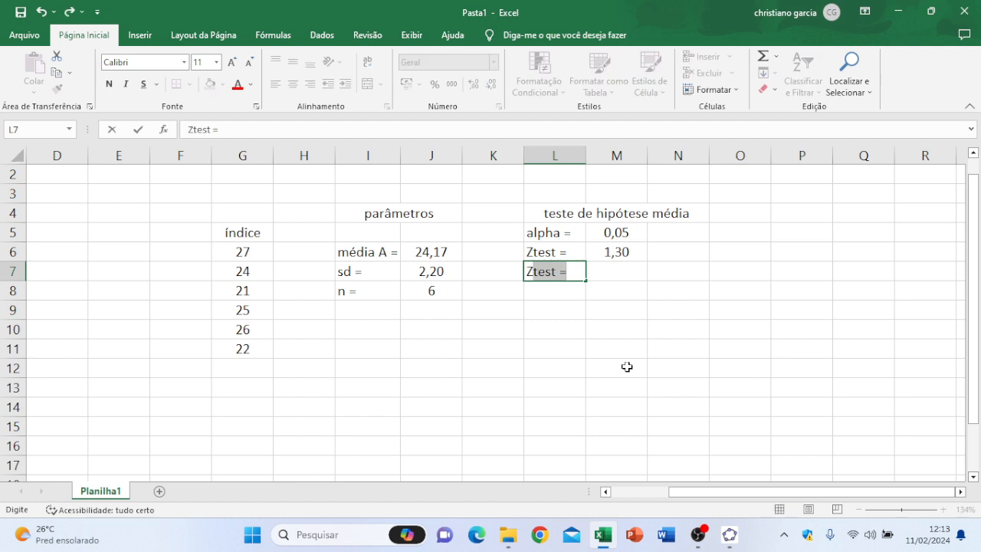
type("tab")
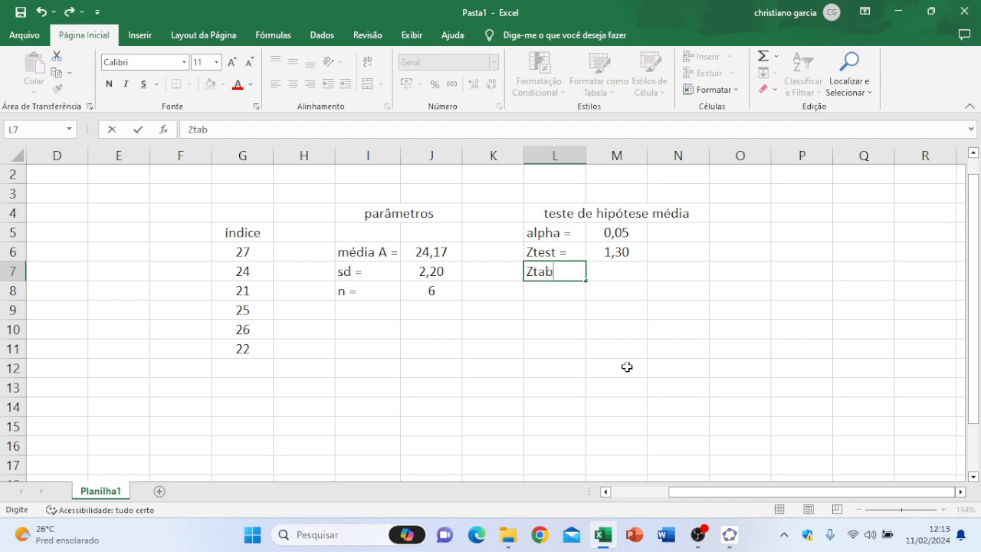
type(" =")
left_click(620, 271)
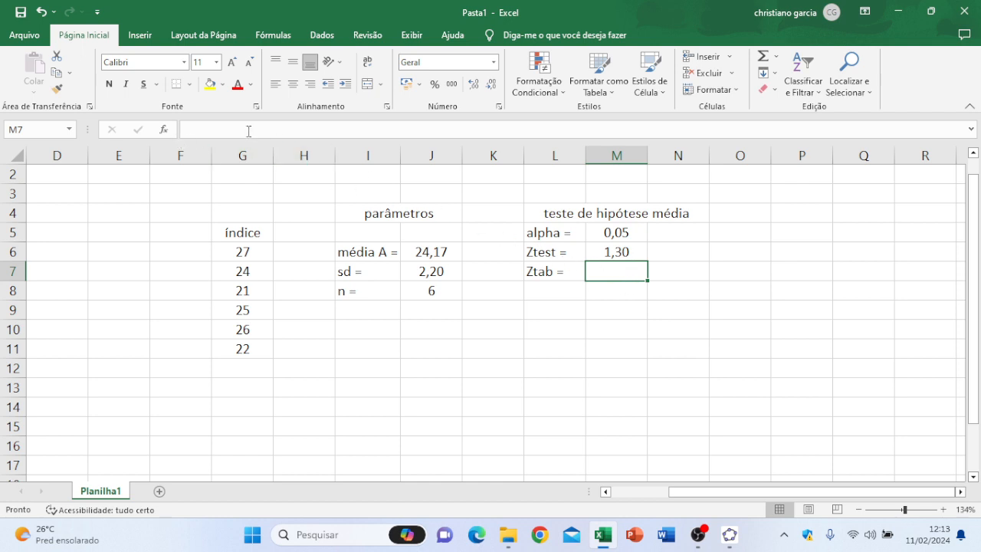
left_click(164, 132)
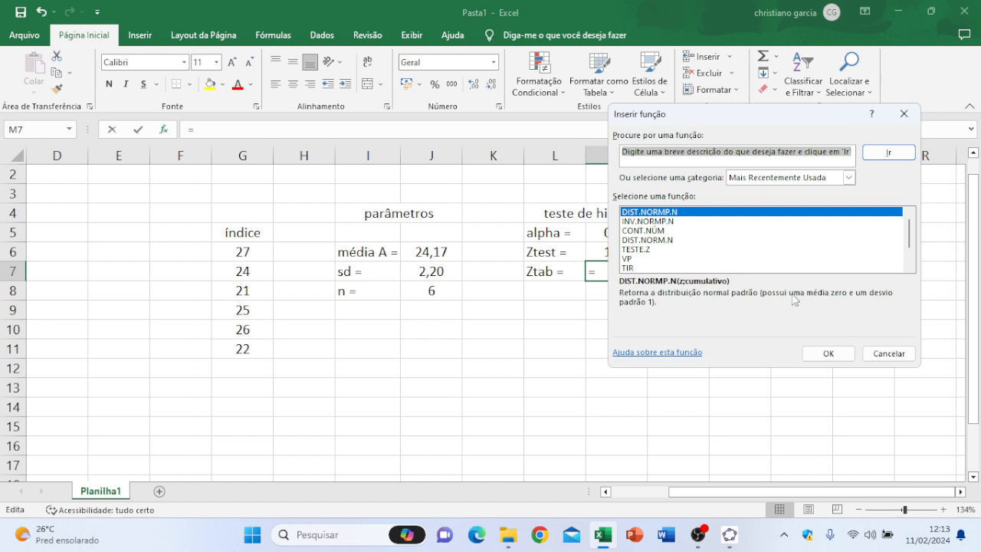
left_click(849, 178)
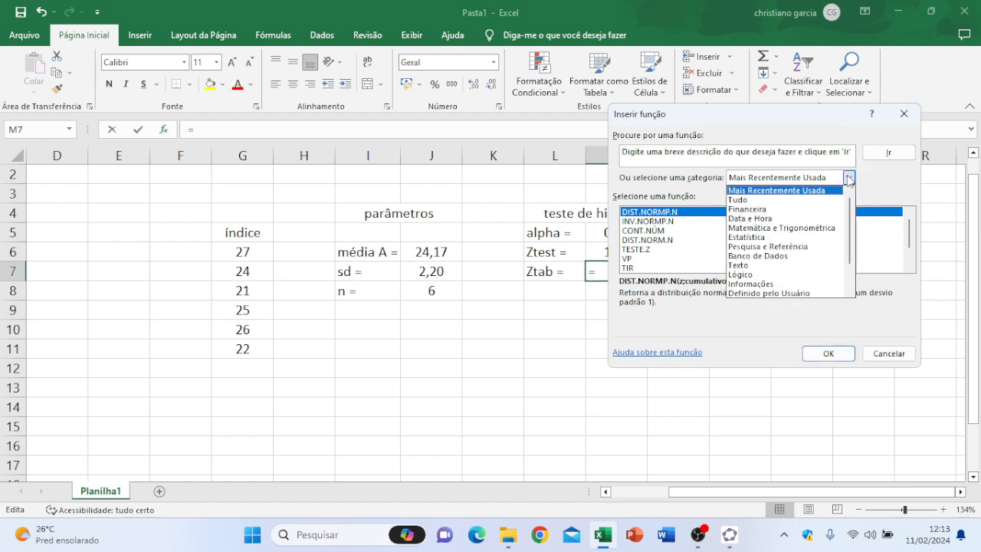
left_click(829, 239)
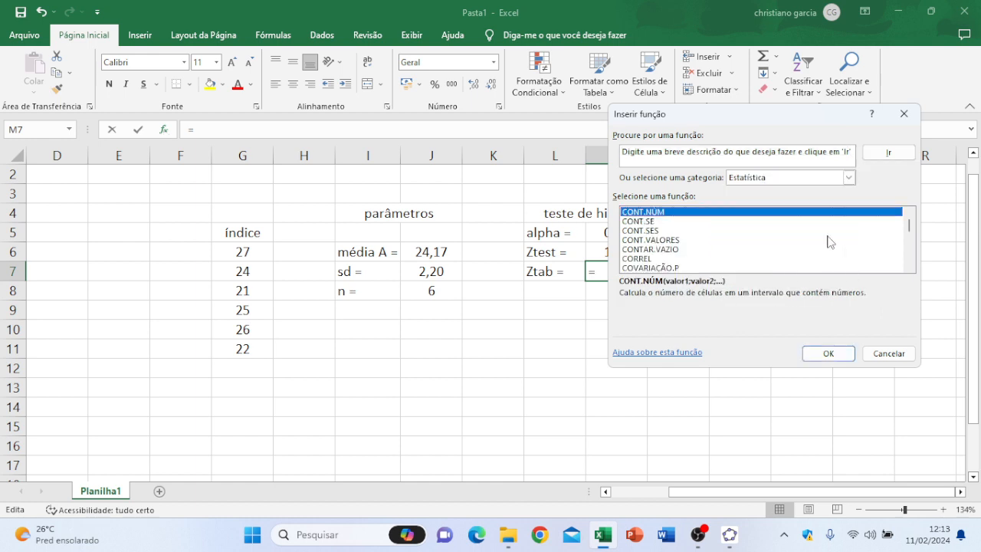
left_click(848, 178)
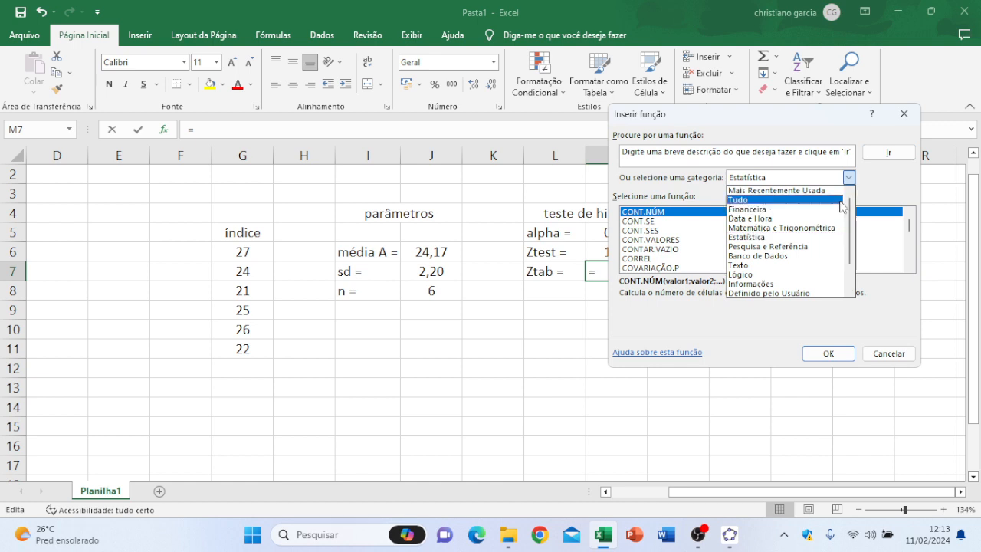
left_click(842, 200)
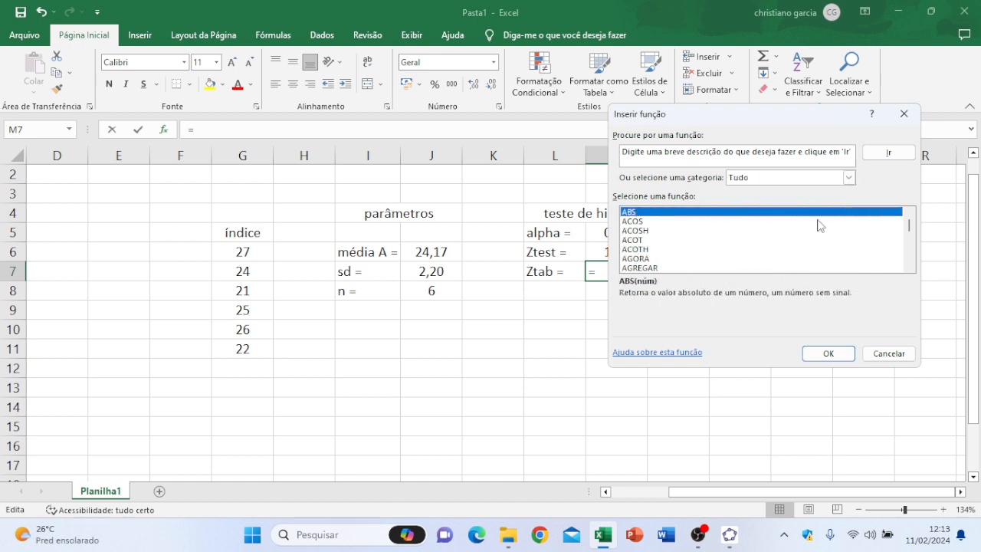
left_click(850, 179)
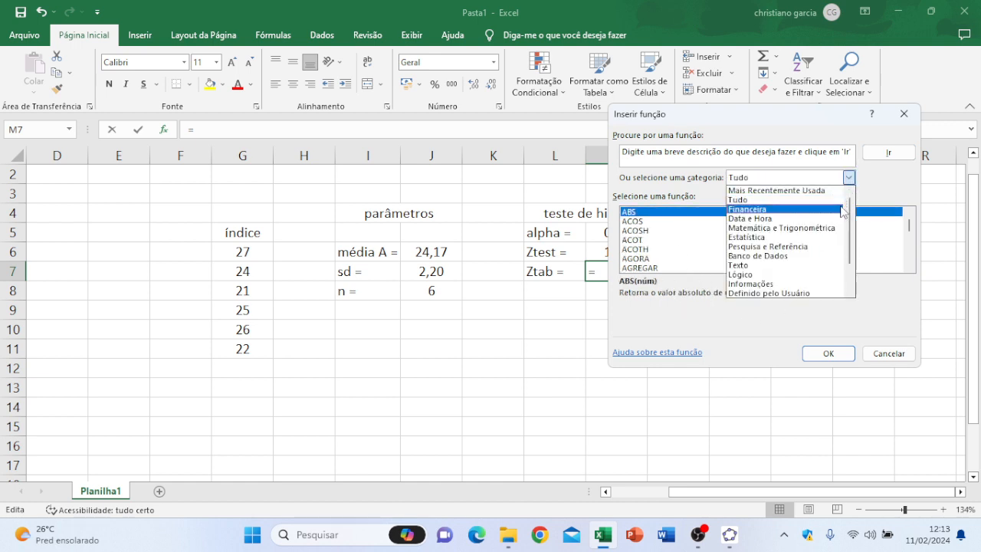
left_click(839, 245)
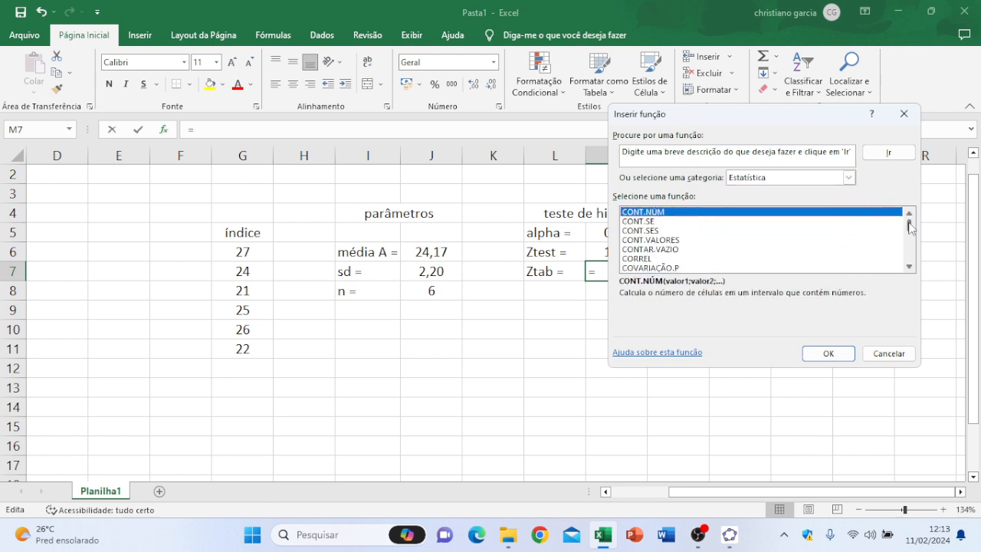
left_click_drag(911, 228, 912, 237)
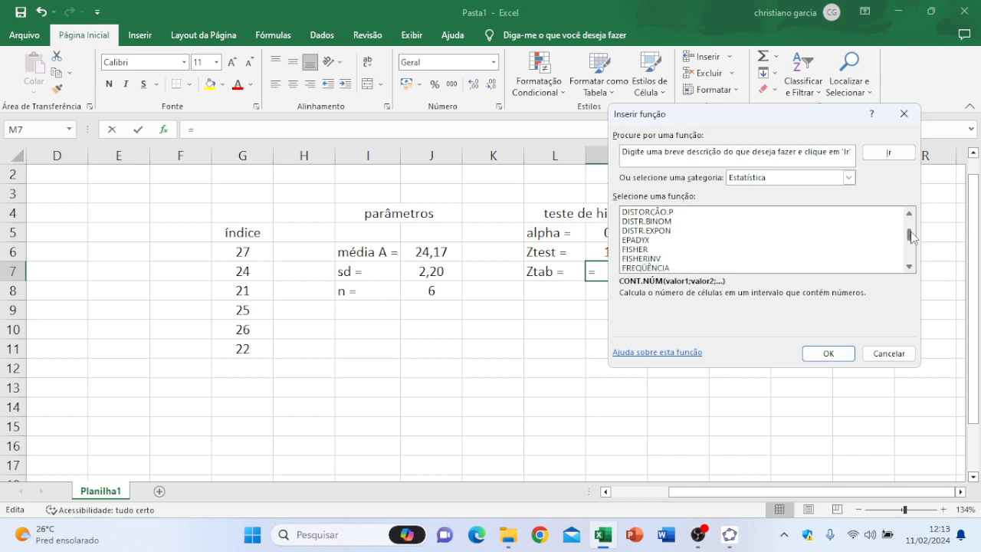
left_click(912, 264)
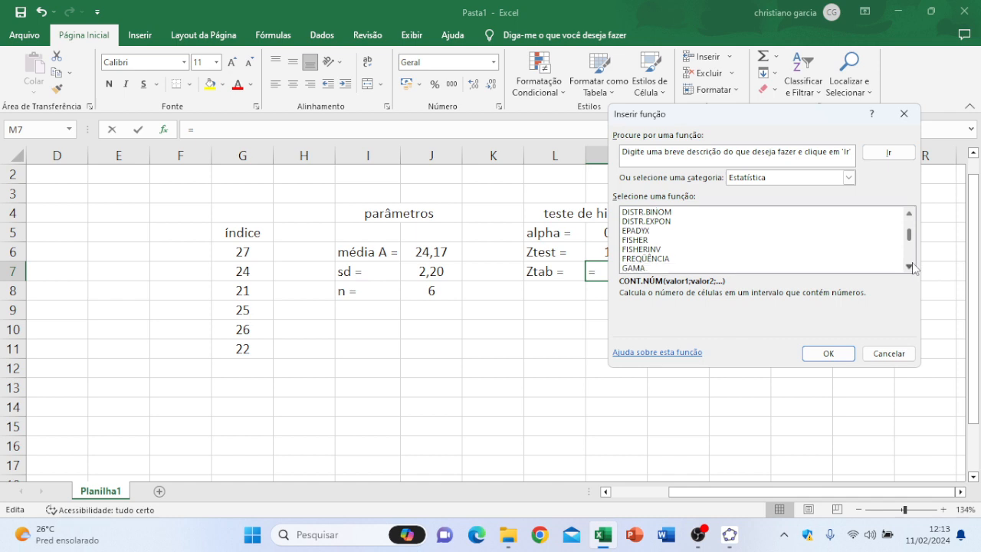
left_click(912, 264)
scroll(912, 263, "down", 1)
left_click(913, 264)
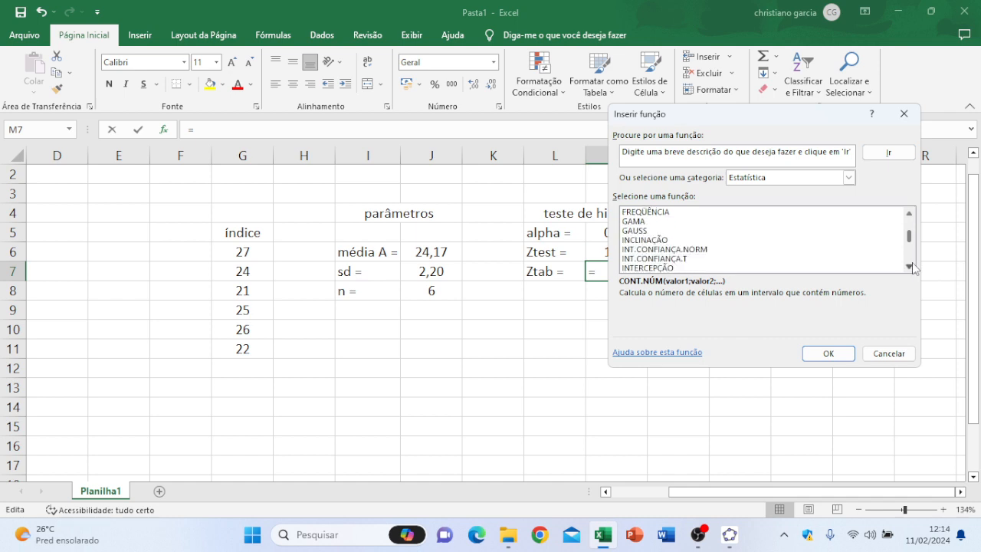
left_click(912, 264)
left_click(912, 264)
left_click(912, 264)
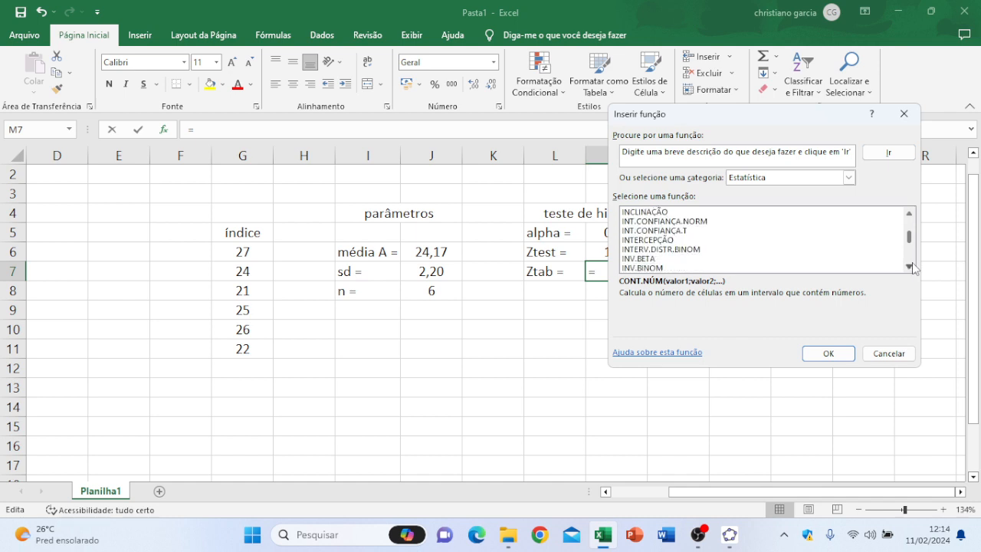
left_click(912, 264)
left_click(913, 263)
left_click(913, 263)
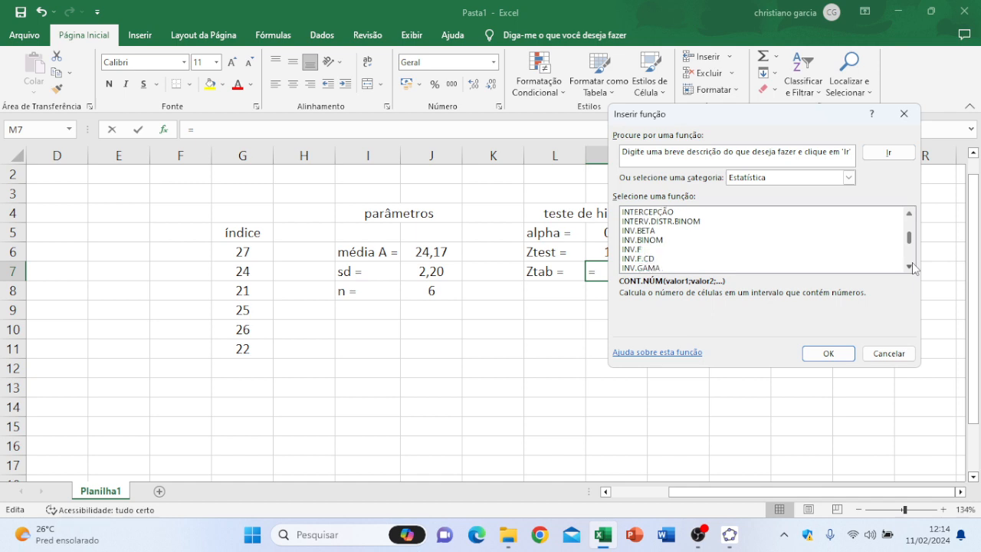
left_click(912, 264)
left_click(912, 264)
left_click(912, 263)
left_click(912, 264)
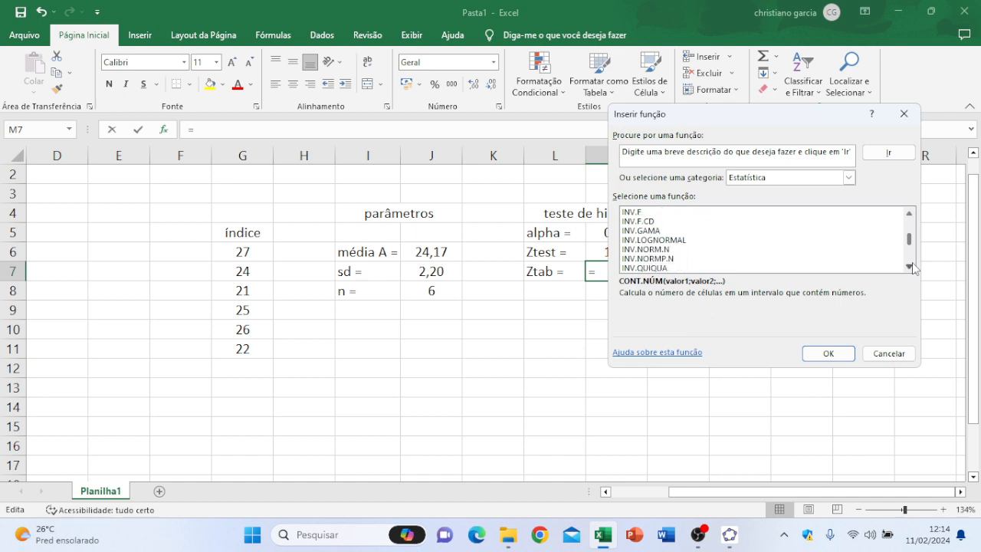
left_click(674, 261)
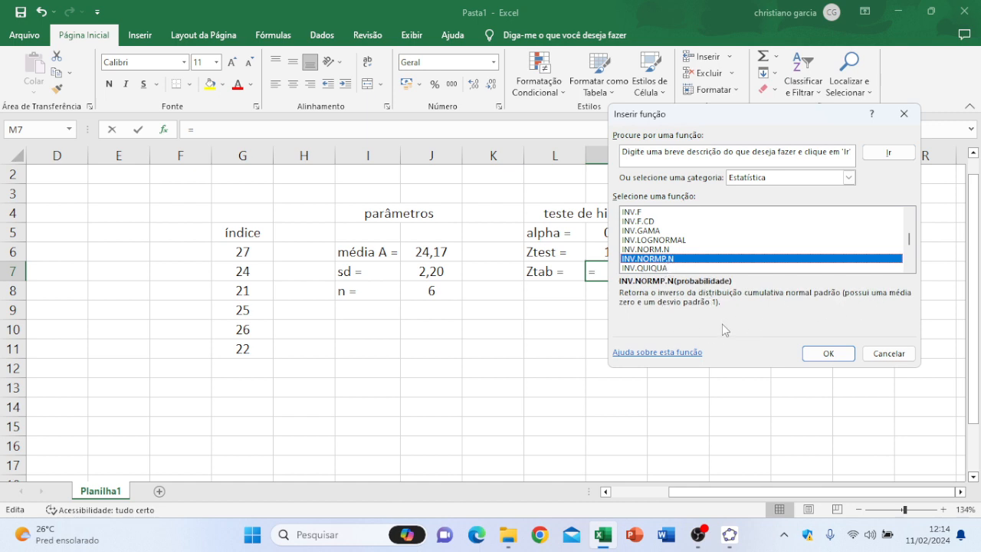
left_click(822, 353)
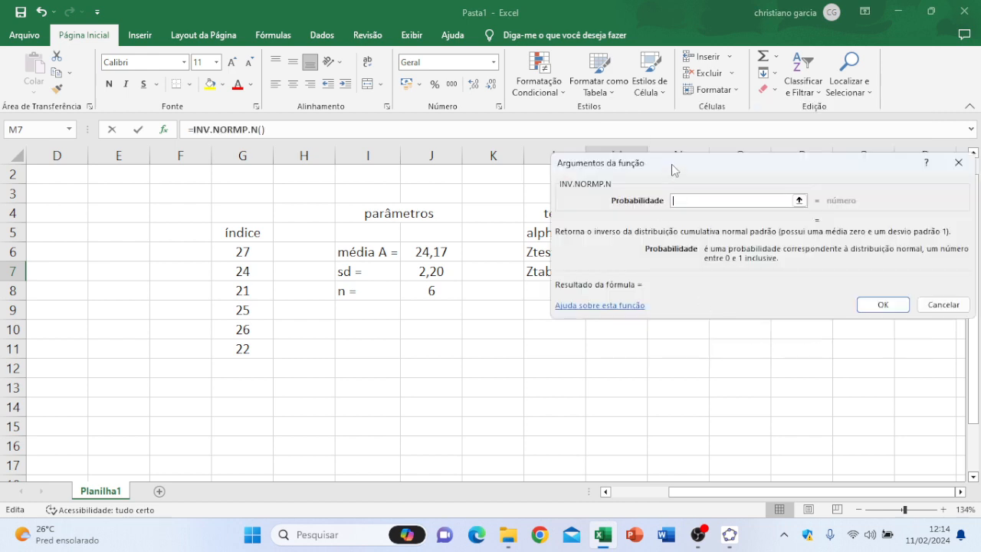
left_click_drag(672, 170, 519, 308)
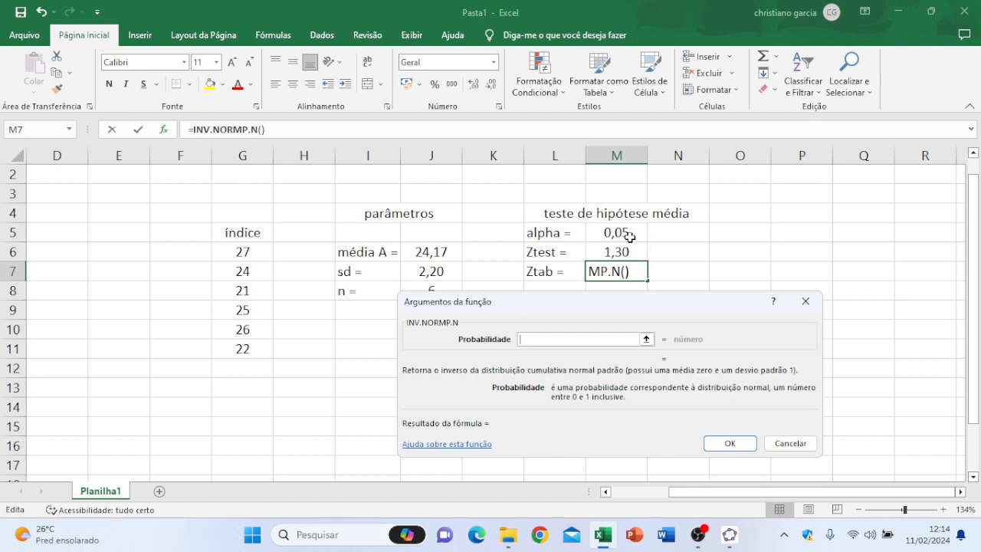
left_click(786, 447)
Step: Change the significance level in M5 to 0,10 and show it with two decimal places
left_click(635, 230)
double_click(635, 232)
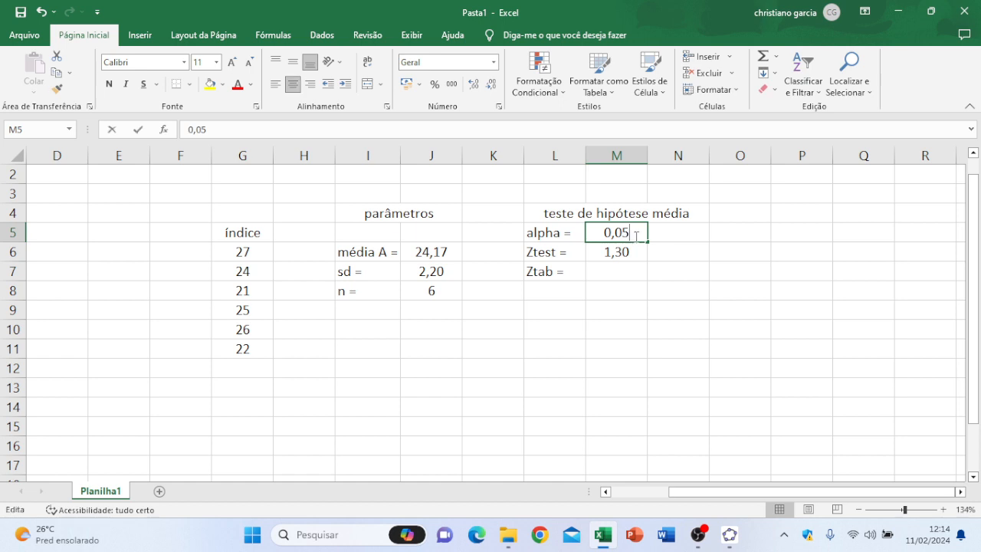
key("BackSpace")
key("BackSpace")
type("10")
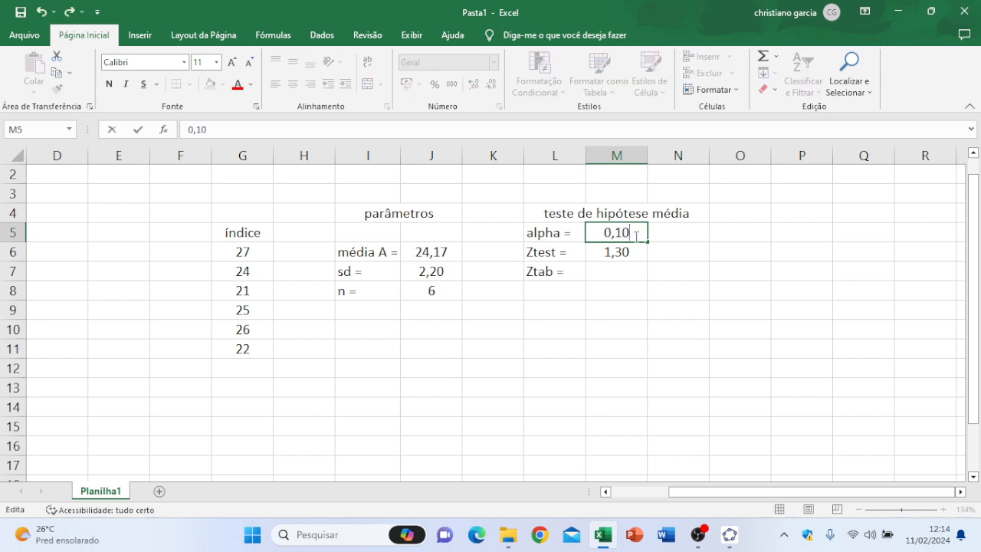
key("Return")
left_click(635, 232)
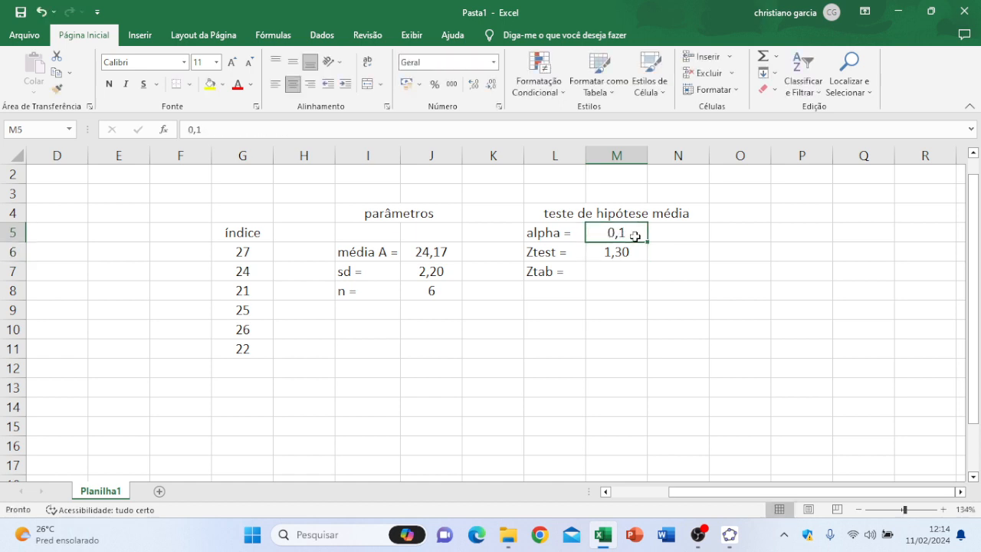
left_click(474, 83)
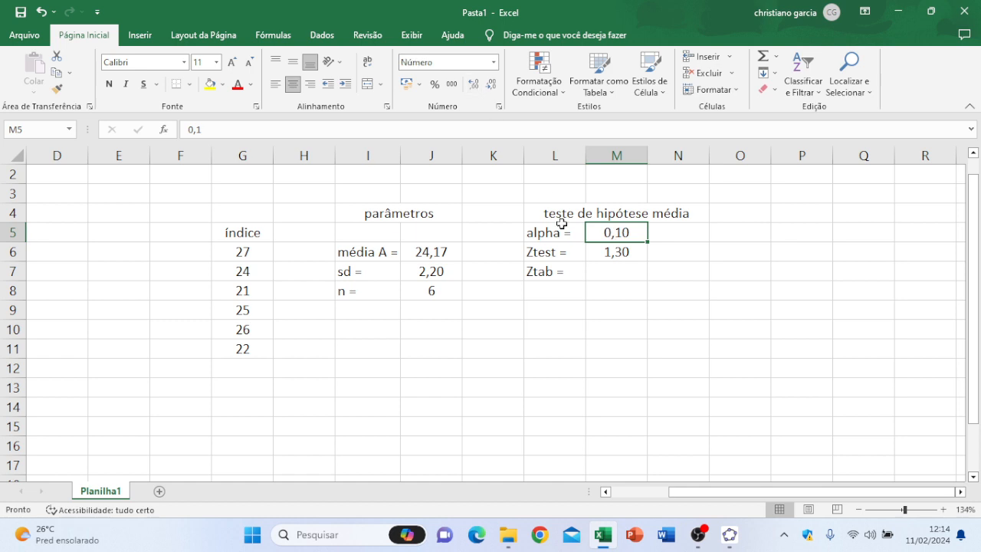
Step: Calculate Ztab in cell M7 with the INV.NORMP.N function, using the alpha value in M5 as the probability
left_click(604, 272)
left_click(164, 128)
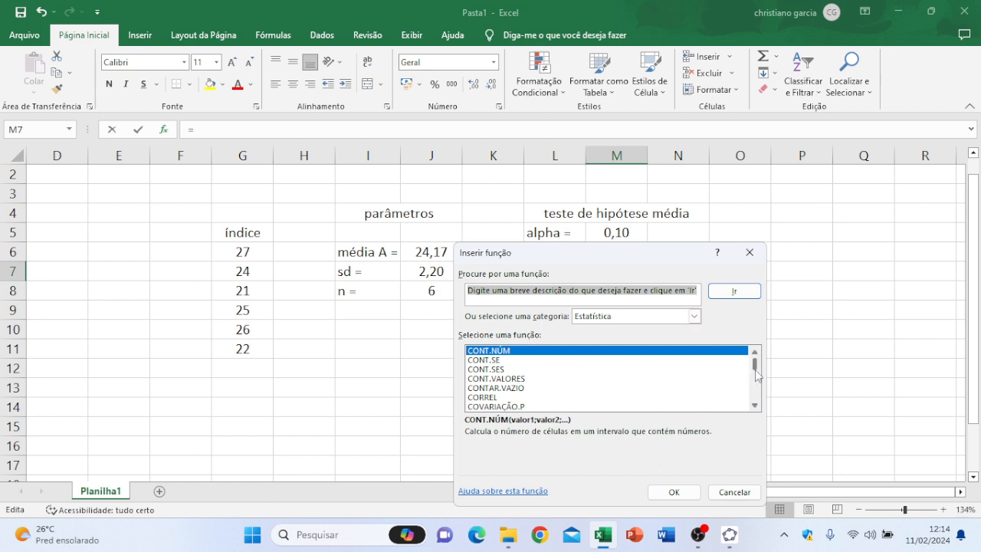
left_click_drag(756, 371, 756, 383)
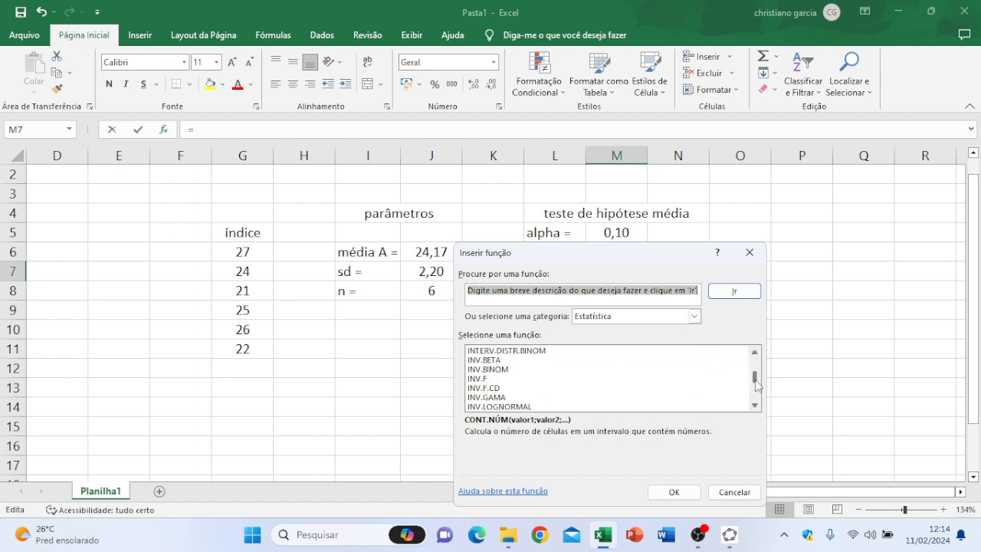
left_click(755, 406)
left_click(755, 406)
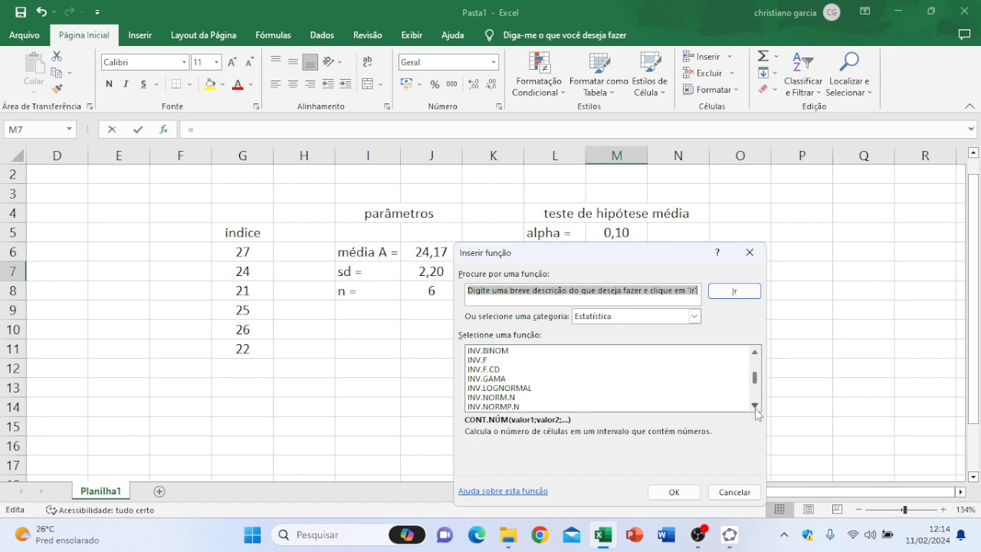
left_click(755, 407)
left_click(511, 397)
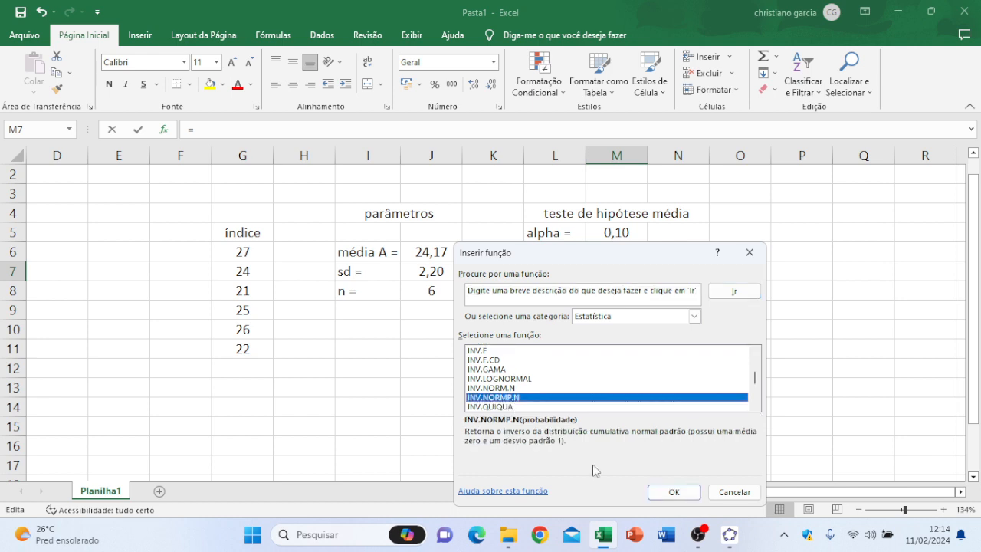
left_click(674, 492)
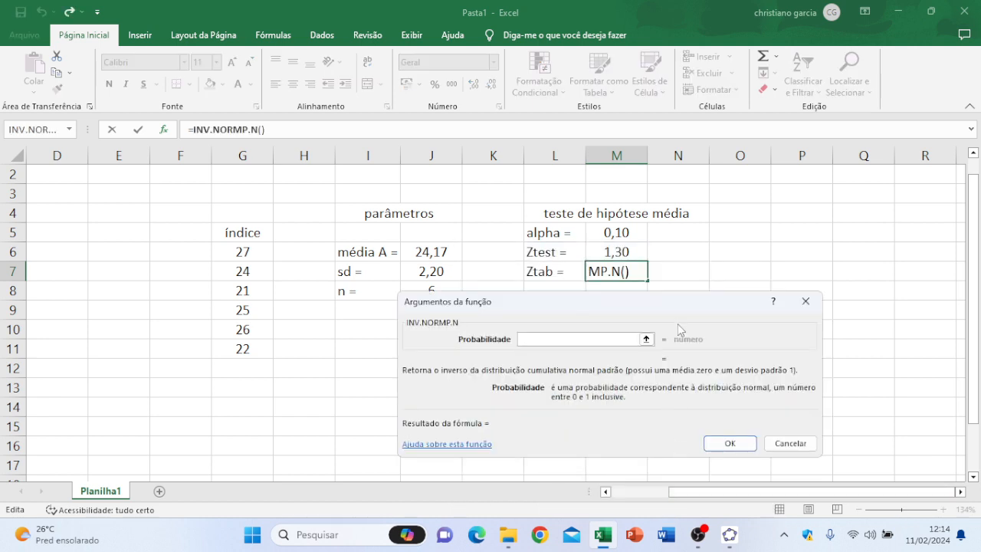
left_click(631, 237)
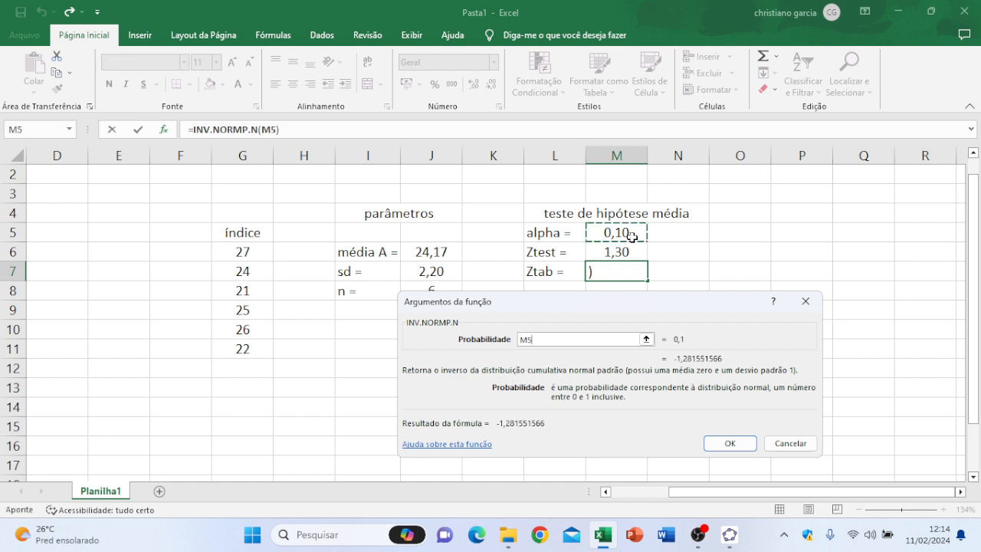
left_click(728, 444)
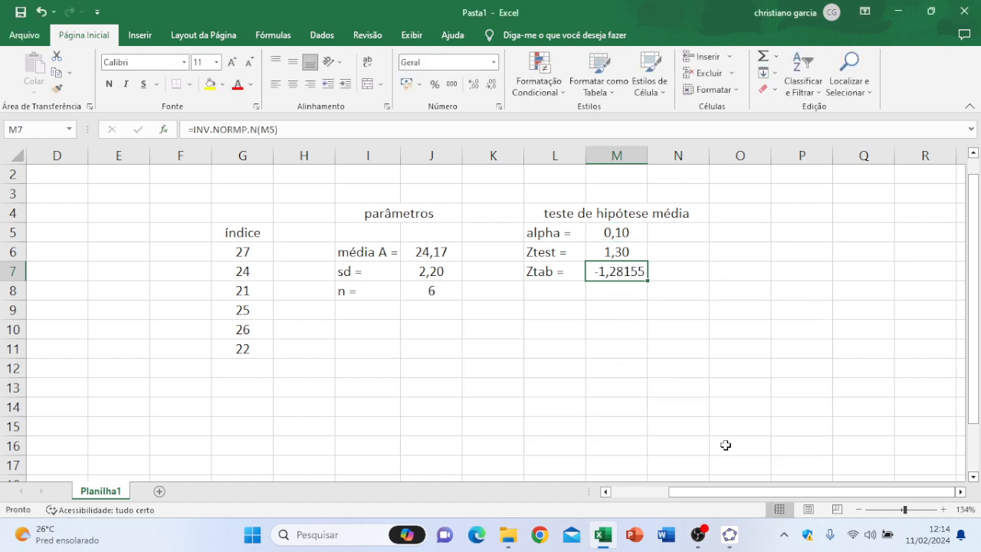
Step: Format the Ztab value in M7 as a number with two decimal places and center it
left_click(494, 62)
left_click(468, 118)
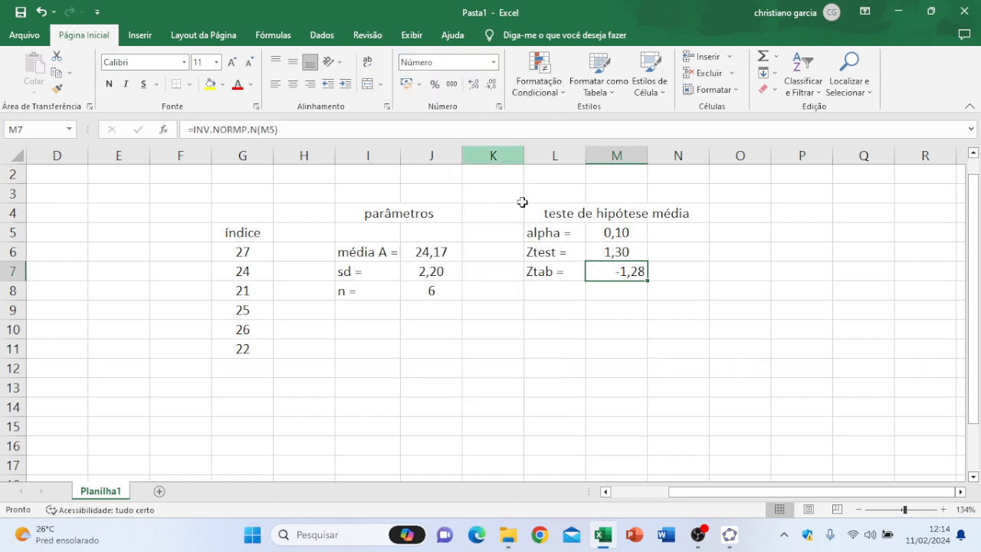
left_click(296, 87)
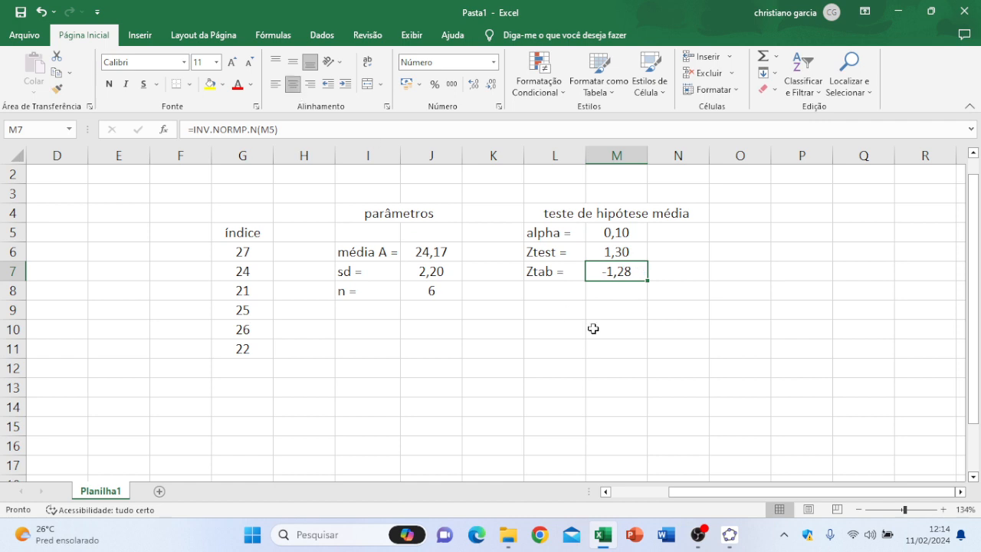
left_click(679, 354)
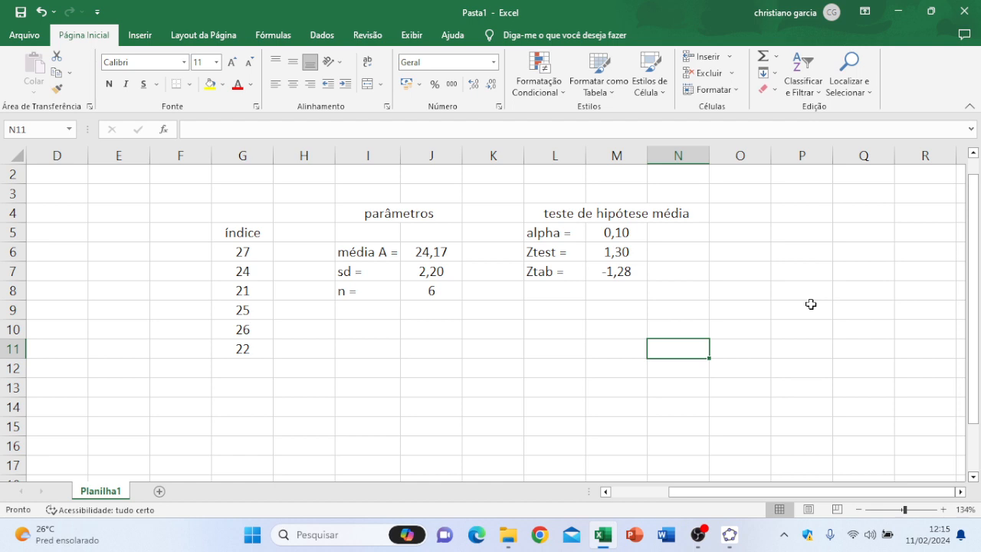
Step: In GeoGebra, shade the left tail of the standard normal curve up to about -1.28, and return to Excel
left_click(724, 540)
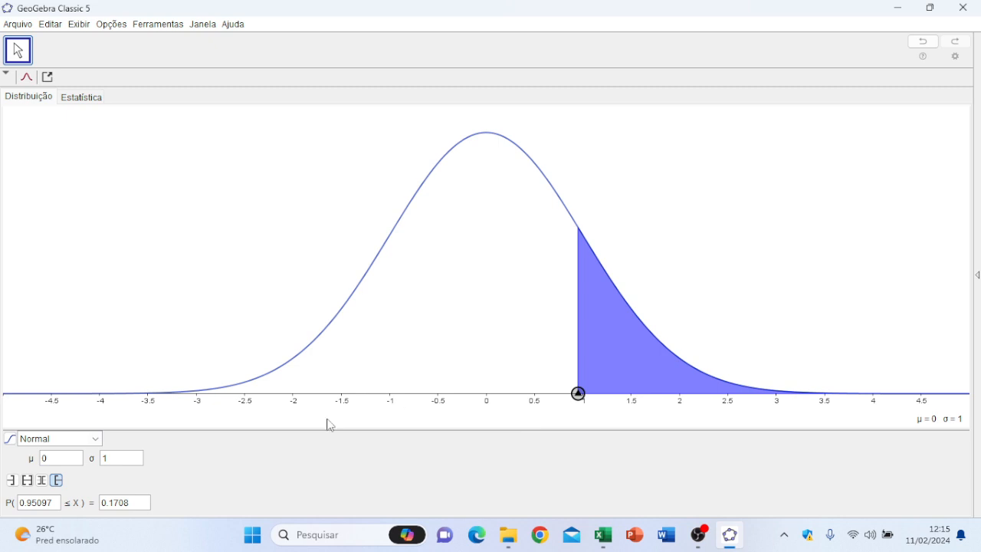
left_click(12, 483)
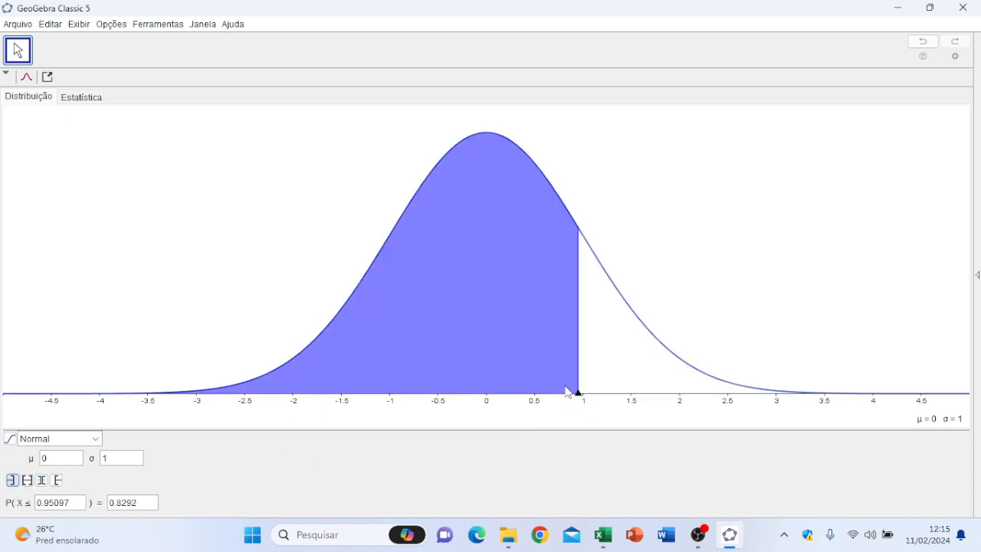
left_click_drag(579, 394, 321, 394)
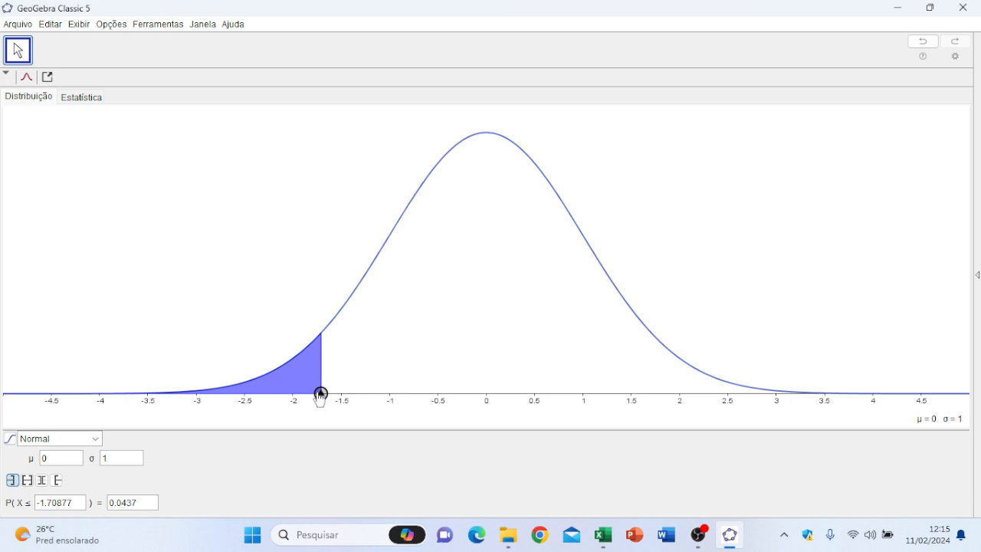
left_click_drag(321, 394, 334, 394)
left_click_drag(335, 394, 364, 394)
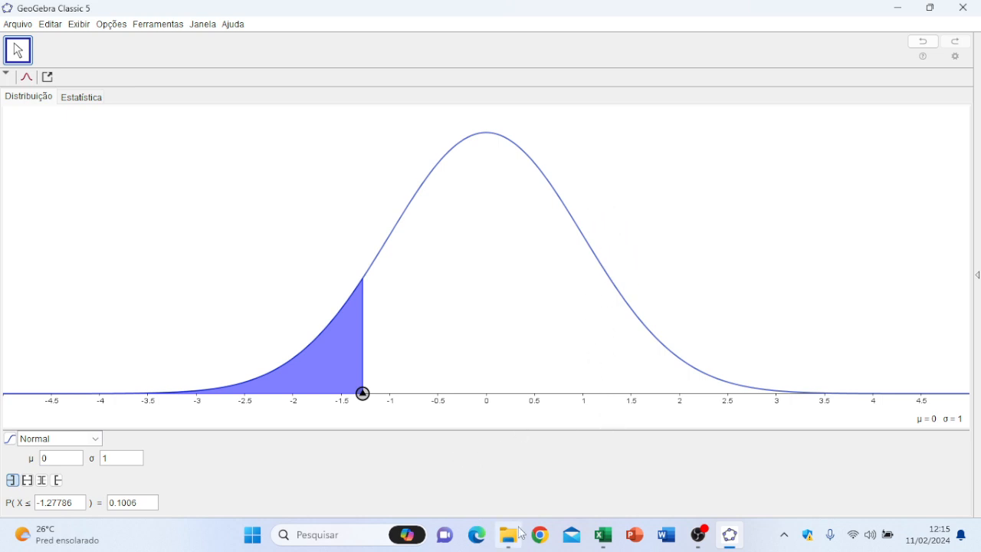
left_click(900, 15)
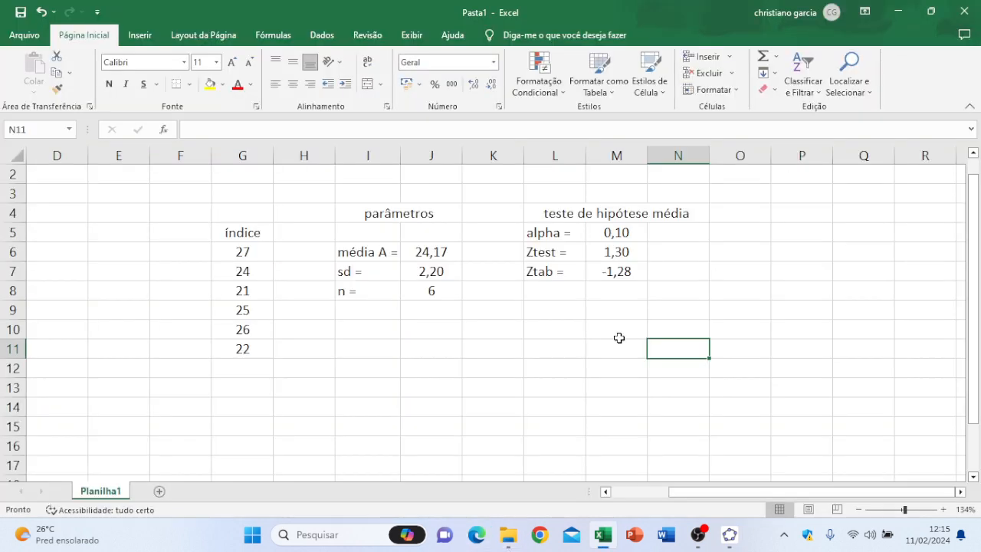
Step: Enter the label "p - valor =" in cell L8 and autofit column L to its contents
left_click(562, 296)
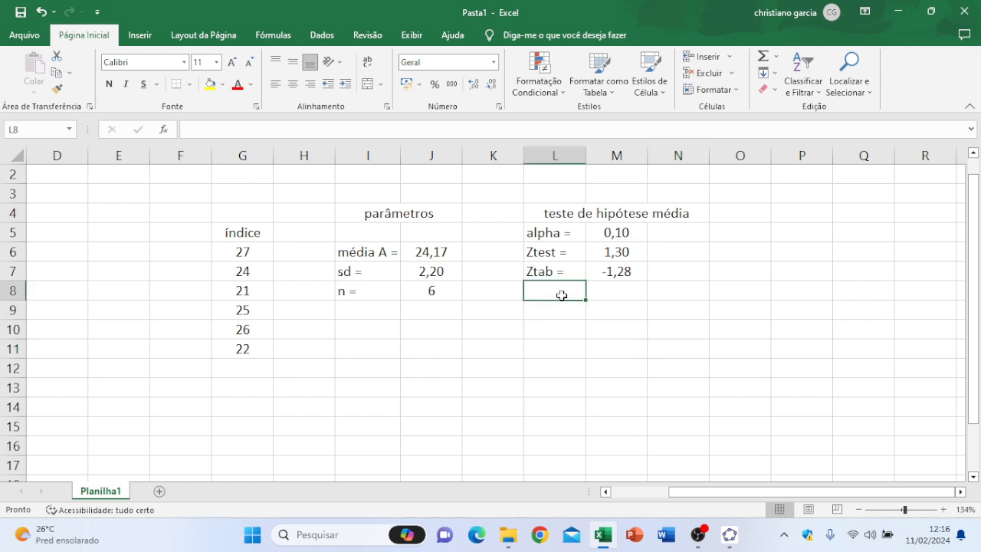
type("p - ")
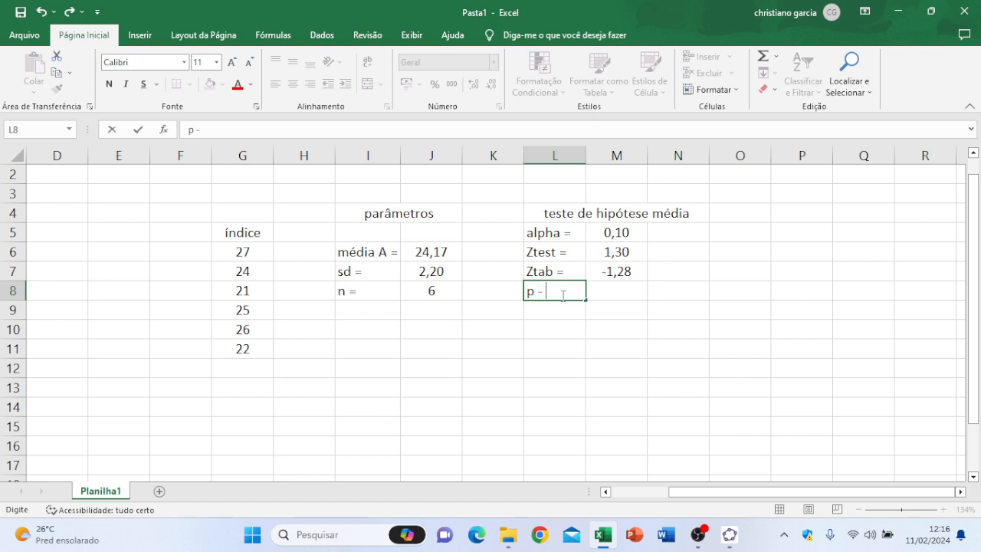
type("valor =")
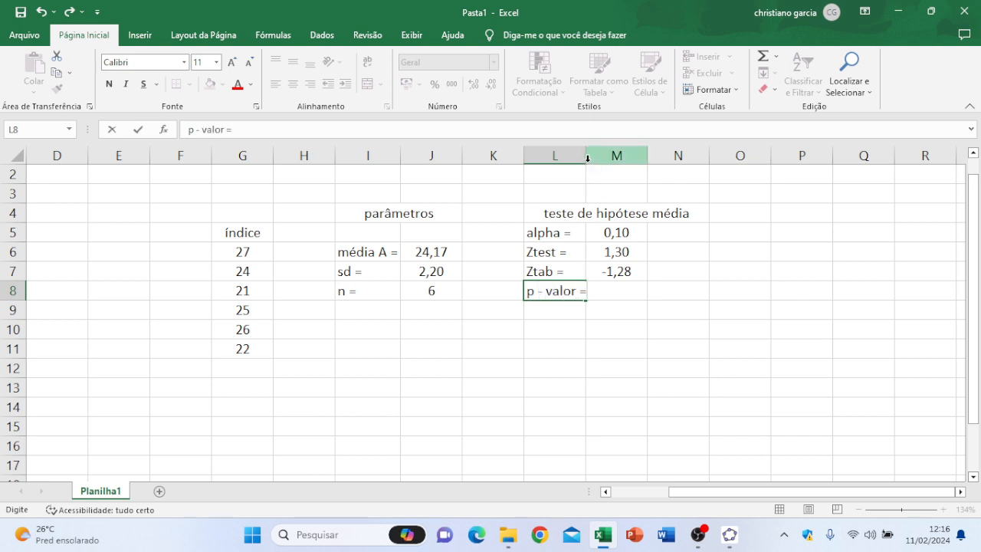
left_click(657, 359)
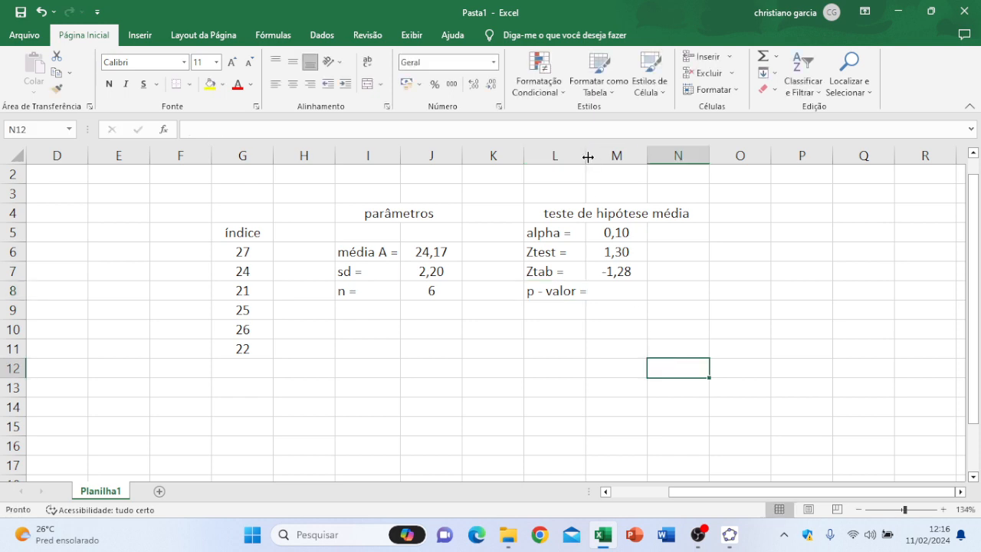
double_click(586, 156)
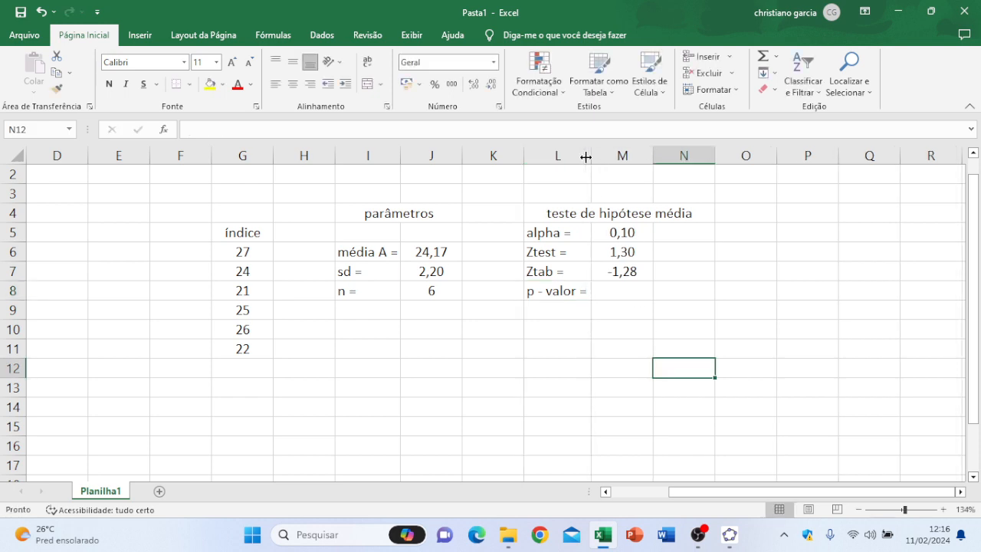
Step: Insert the statistical function DIST.NORMP.N into cell M8 for the p-value
left_click(617, 288)
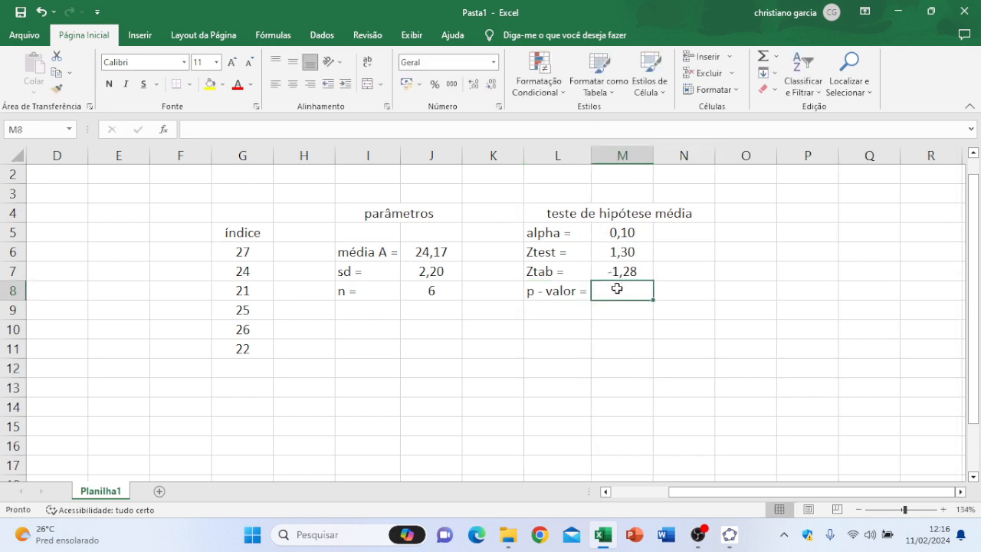
left_click(164, 130)
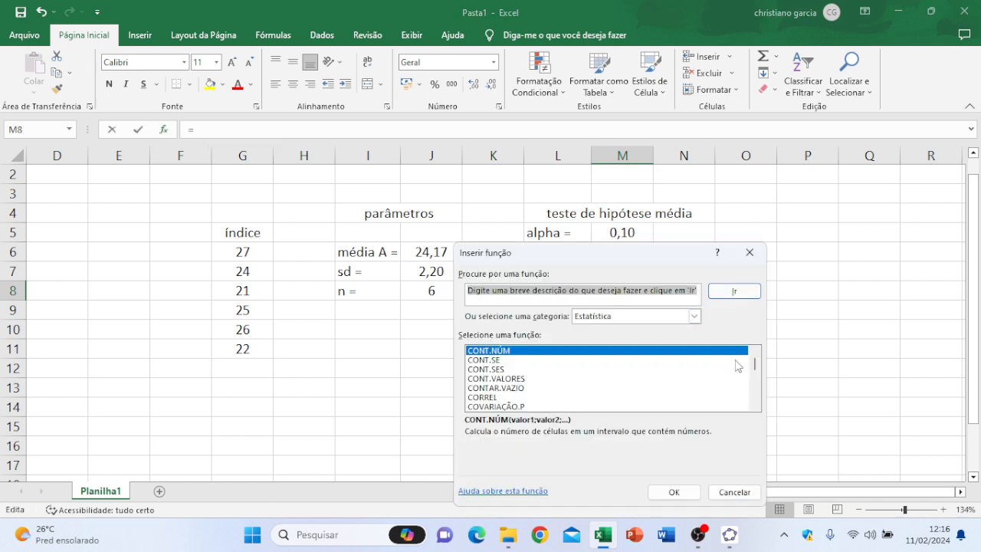
left_click_drag(752, 362, 758, 372)
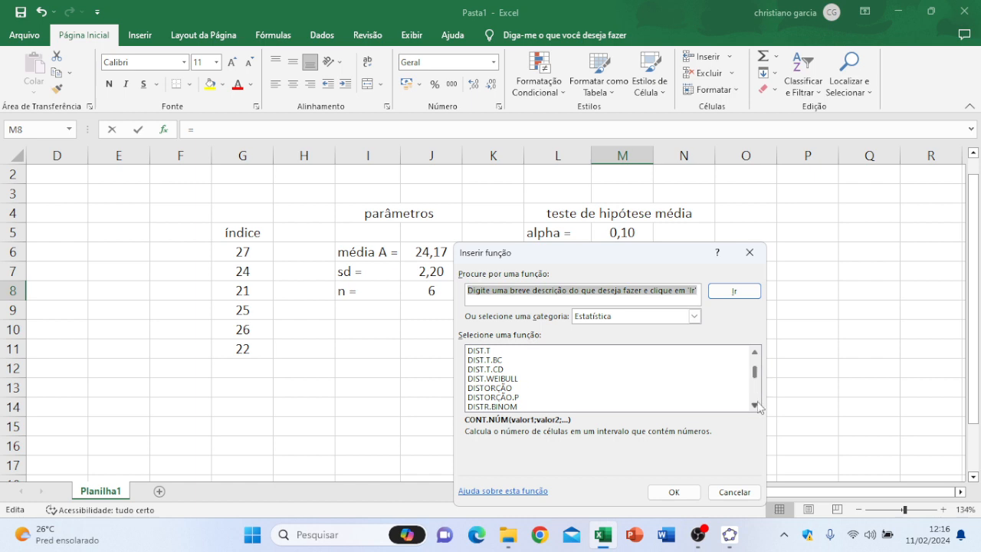
double_click(756, 405)
left_click(756, 405)
left_click(755, 405)
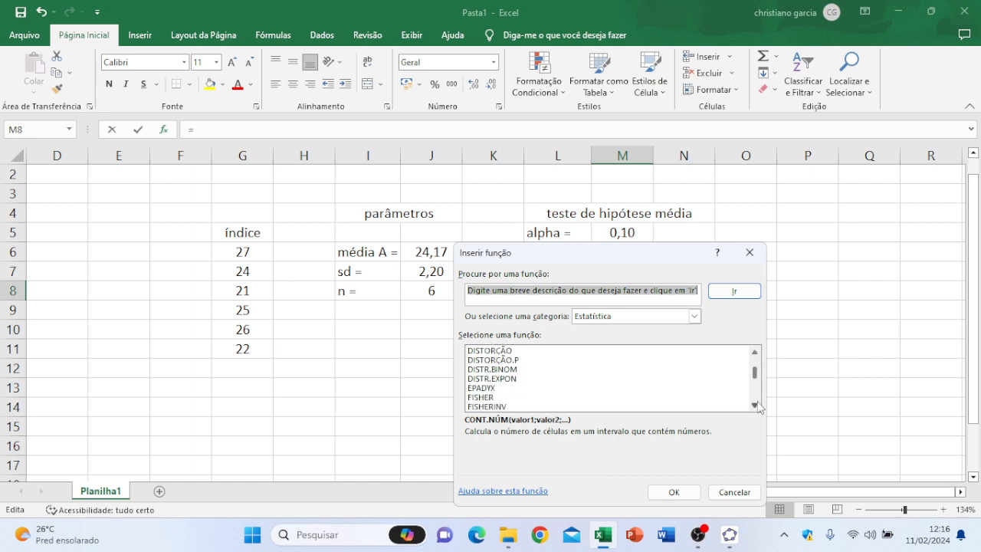
left_click(756, 405)
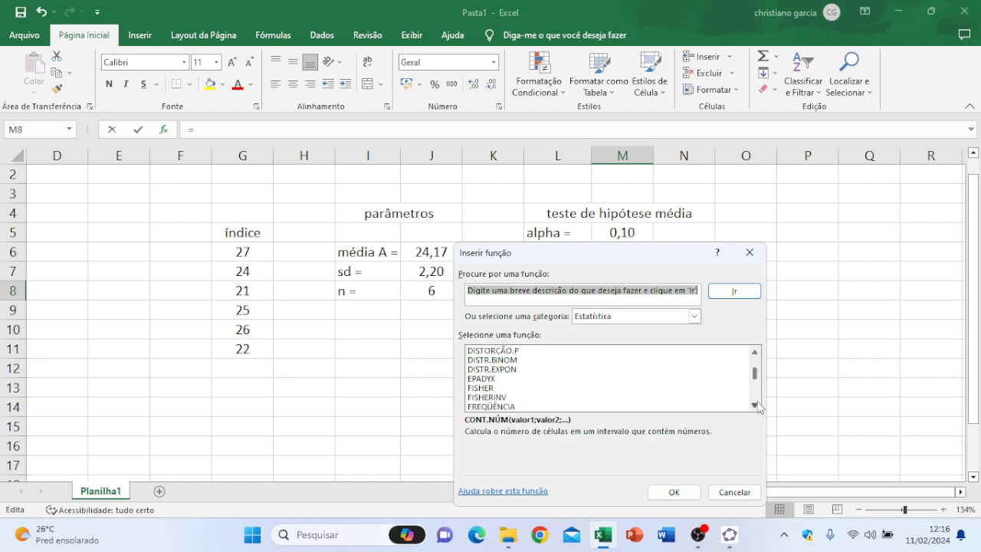
left_click(756, 354)
double_click(756, 353)
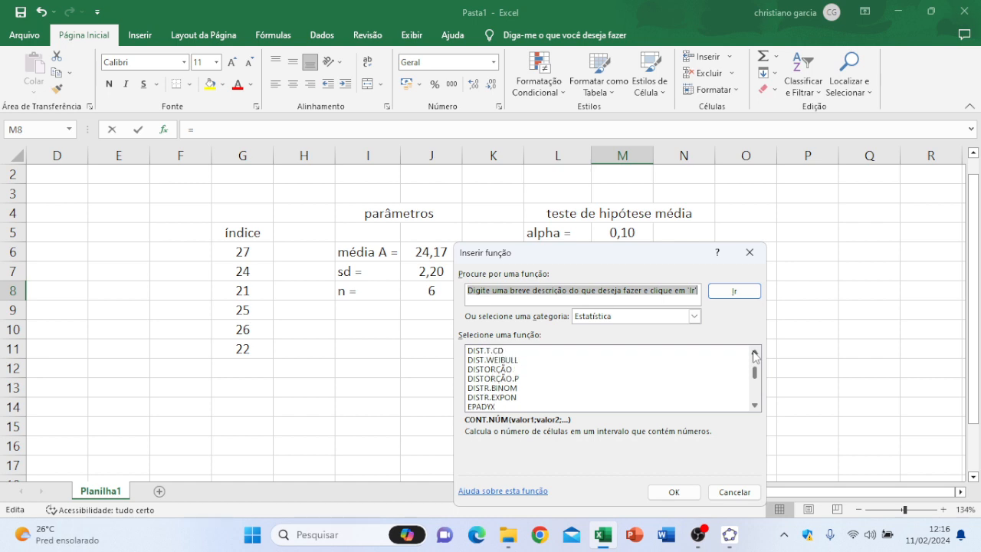
left_click(756, 353)
left_click(755, 354)
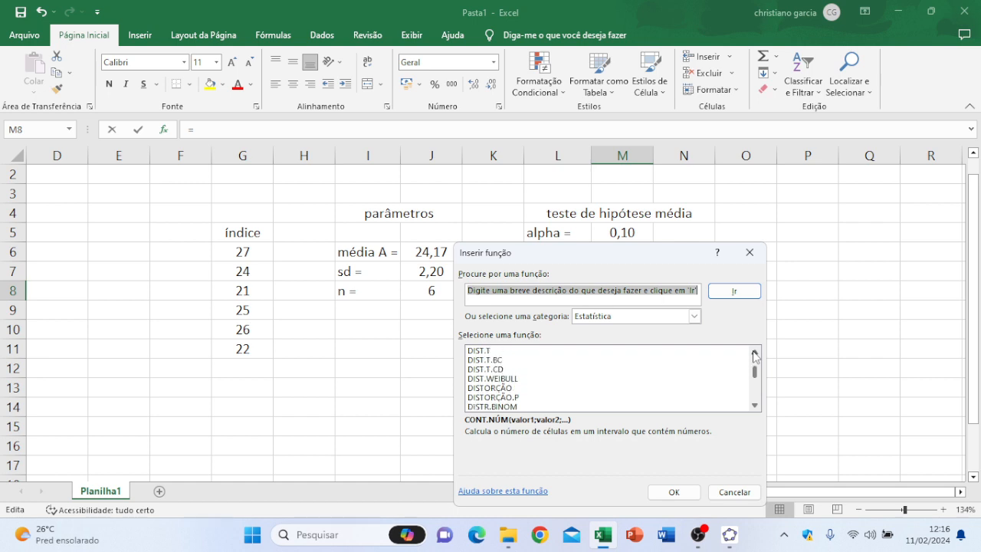
double_click(755, 354)
left_click(756, 353)
double_click(756, 353)
left_click(756, 353)
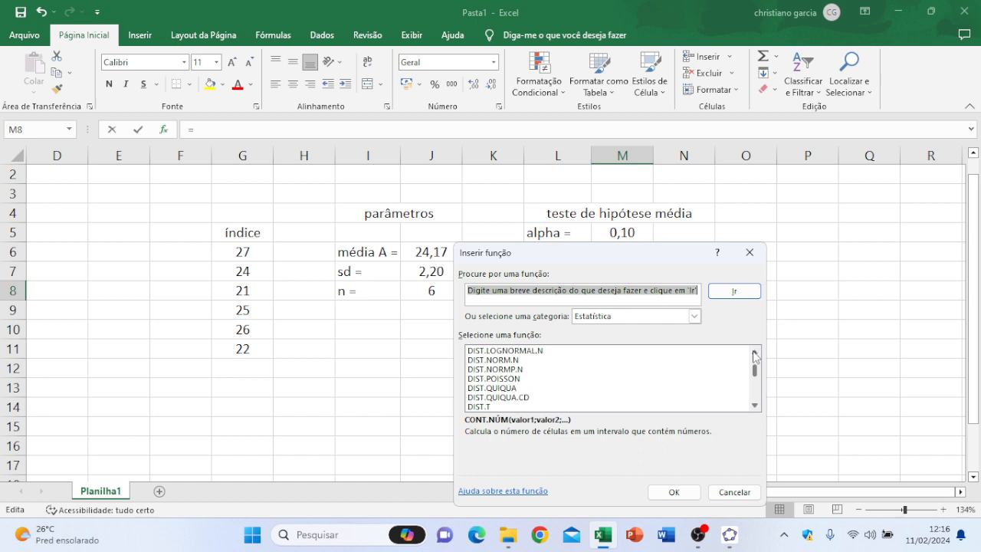
left_click(755, 353)
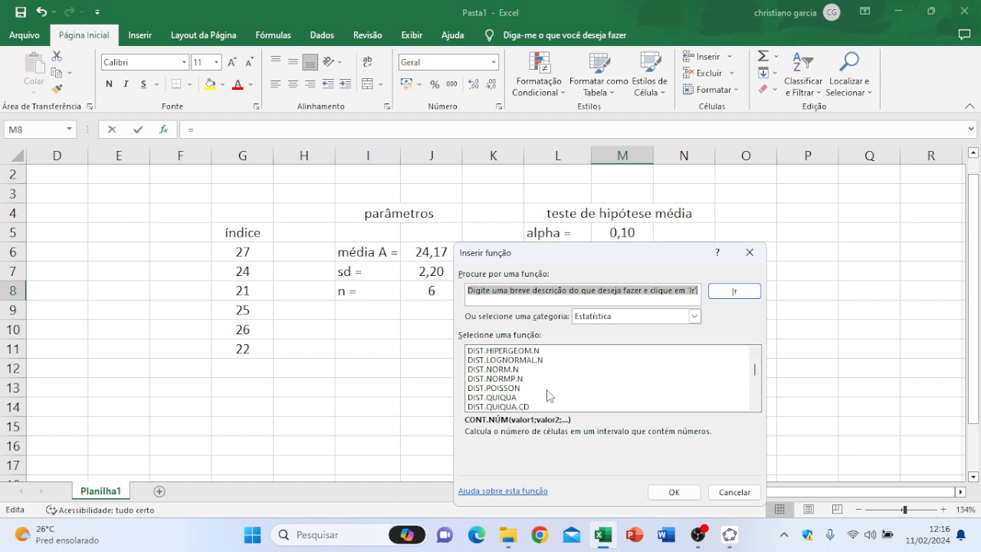
left_click(520, 380)
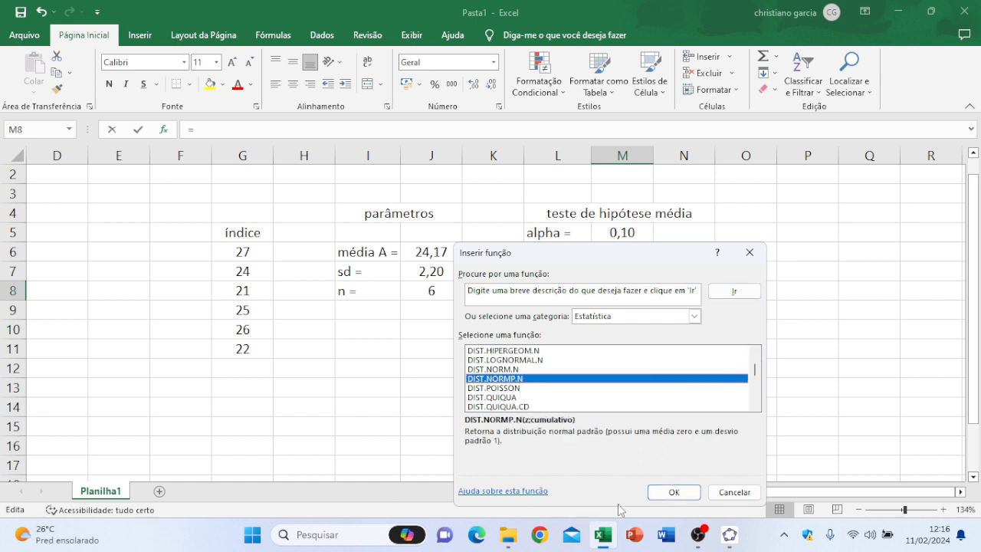
left_click(675, 493)
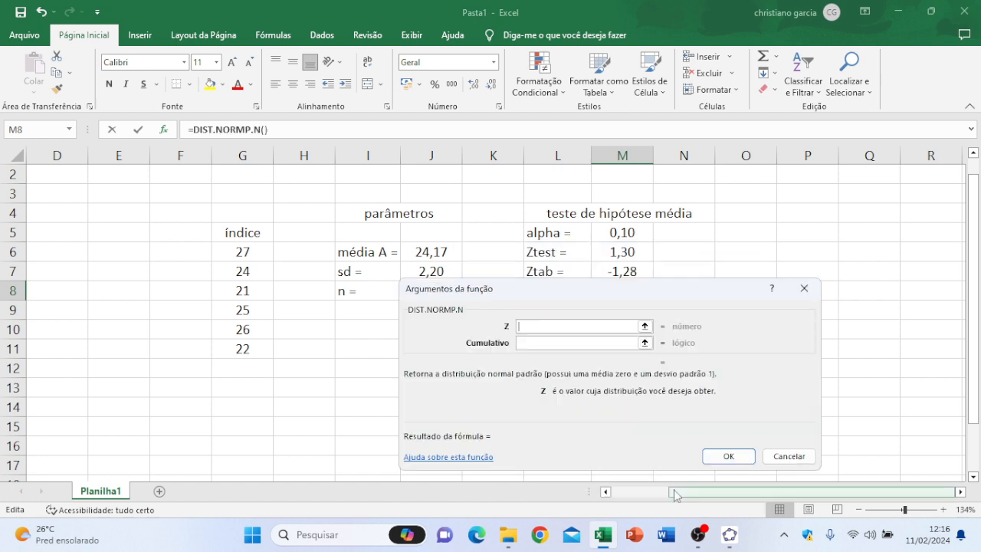
Step: Complete the p-value function in M8 with the Ztest cell M6 as Z and 1 as Cumulativo
left_click_drag(559, 299, 631, 88)
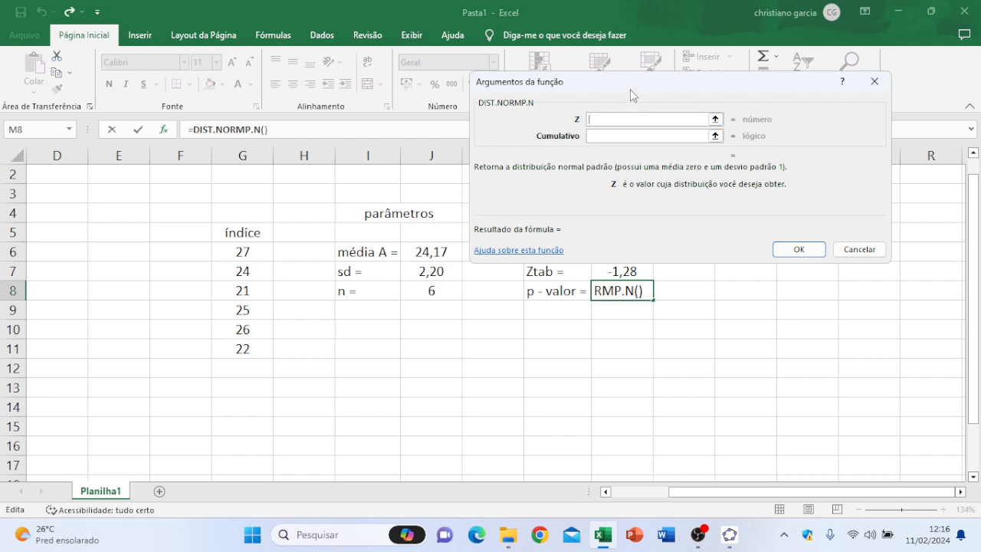
left_click_drag(629, 89, 489, 300)
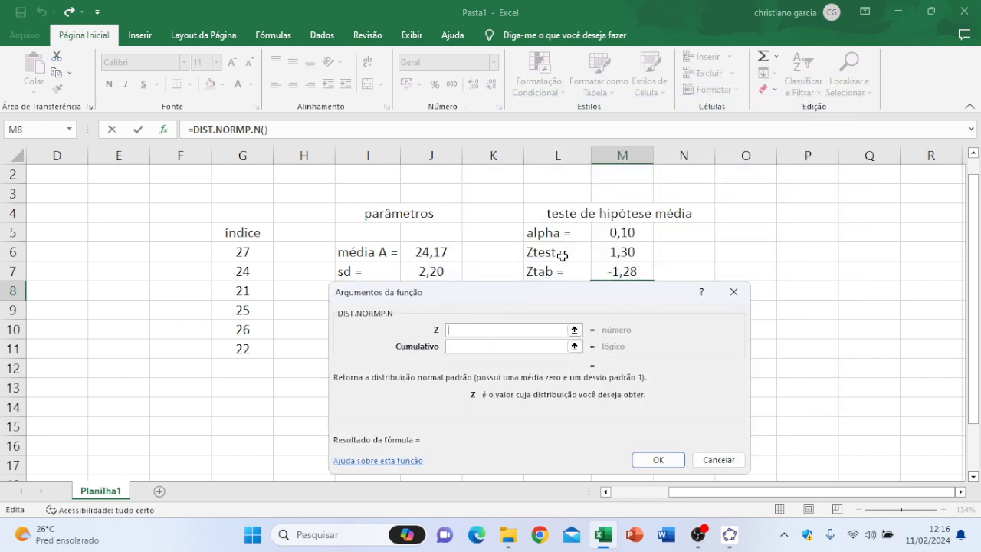
left_click(616, 252)
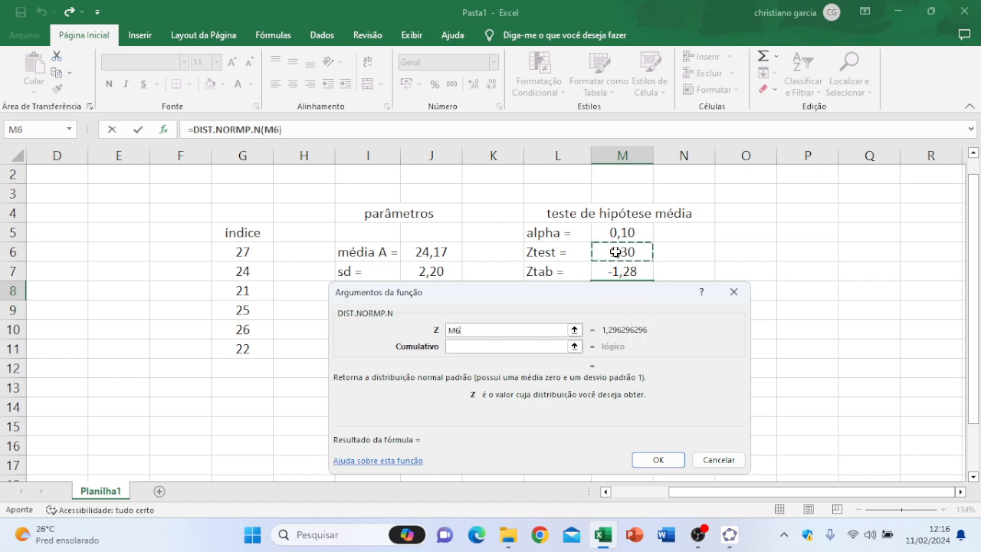
left_click(507, 346)
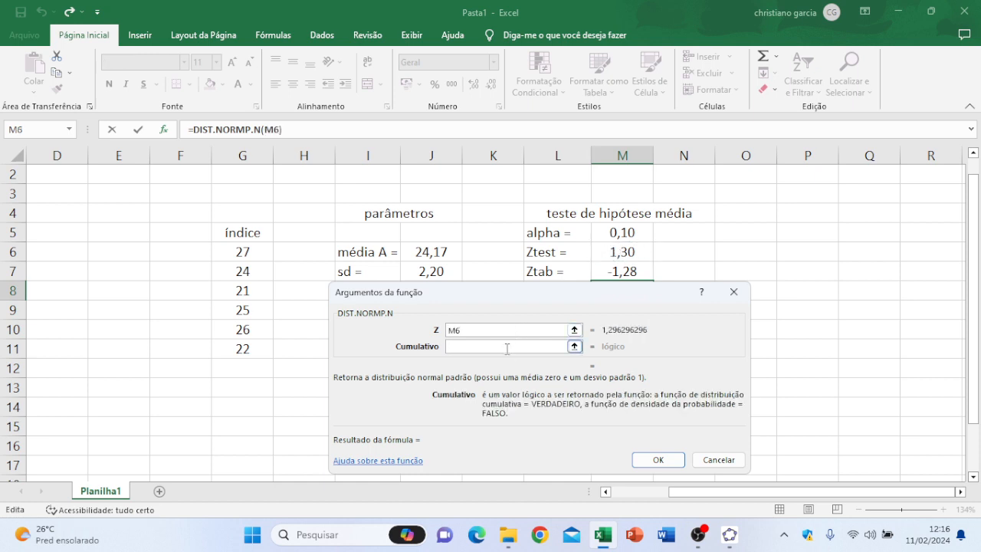
type("1")
left_click(659, 462)
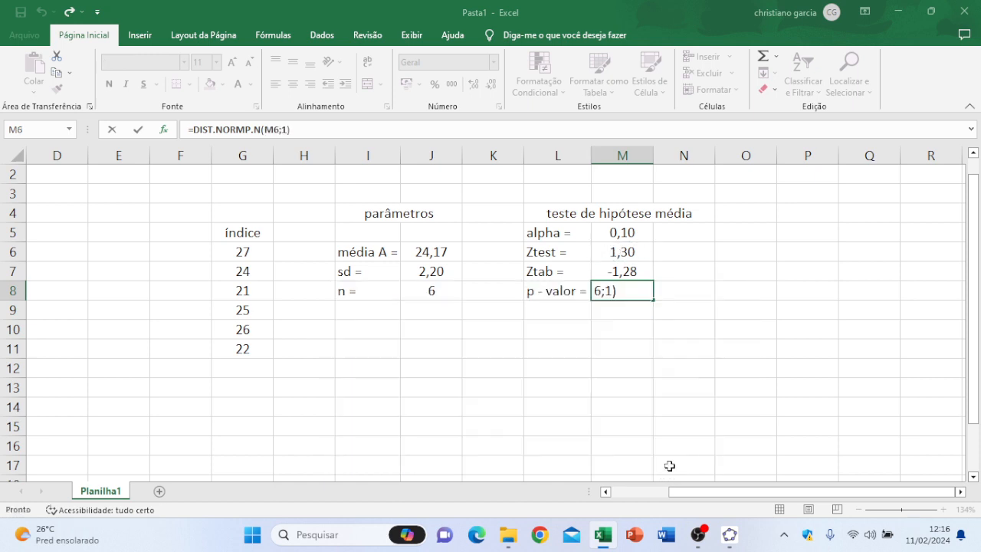
left_click(645, 351)
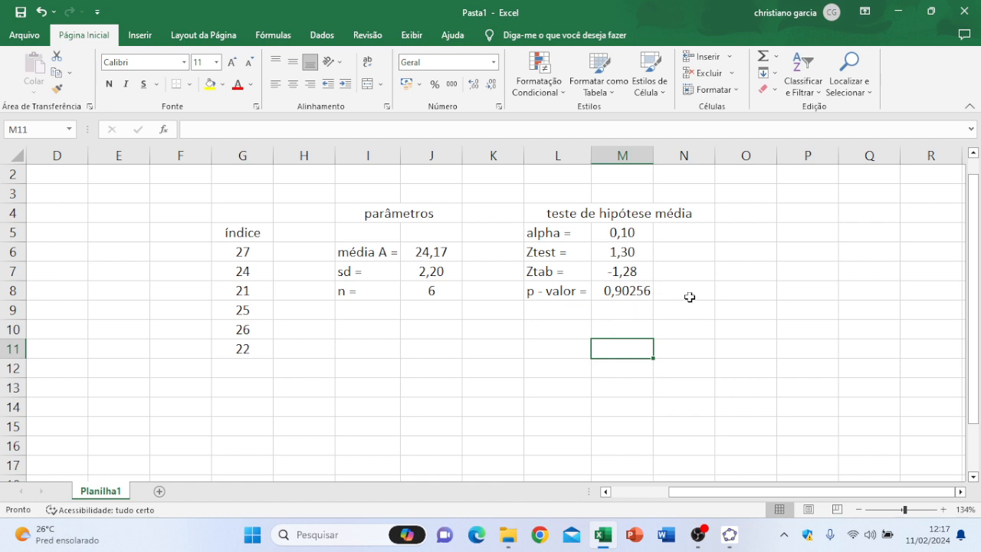
Step: Merge and center cells L10 to O10 below the hypothesis test table
left_click(557, 311)
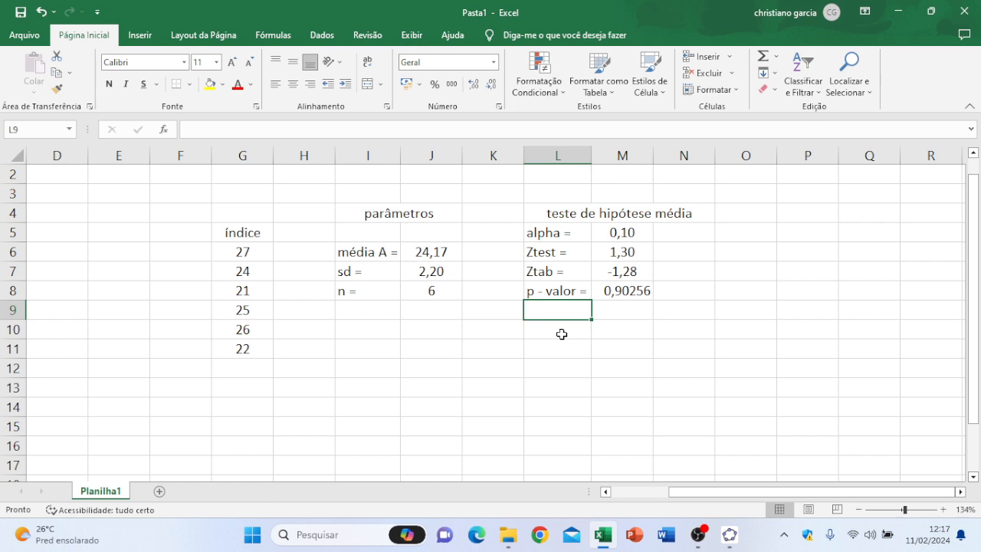
left_click_drag(562, 334, 726, 327)
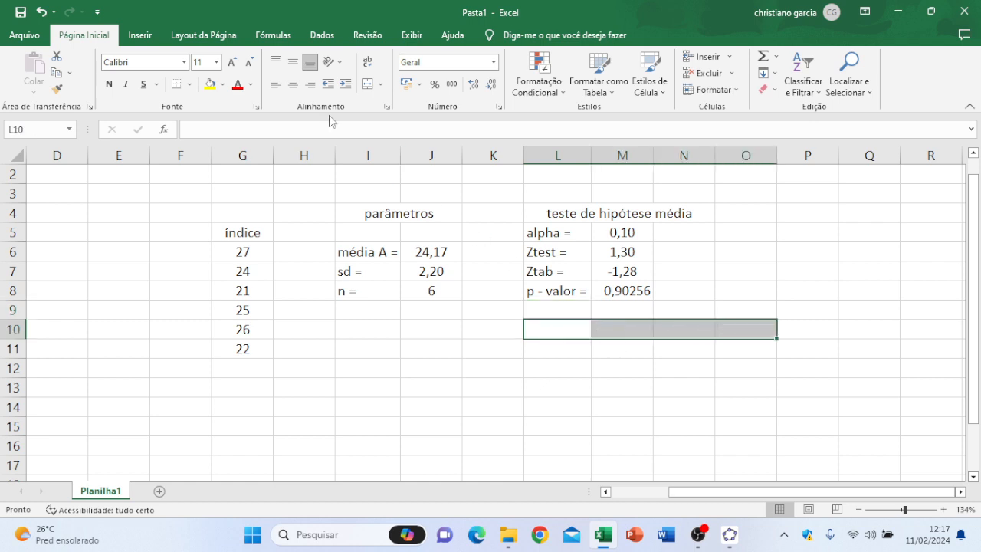
left_click(373, 89)
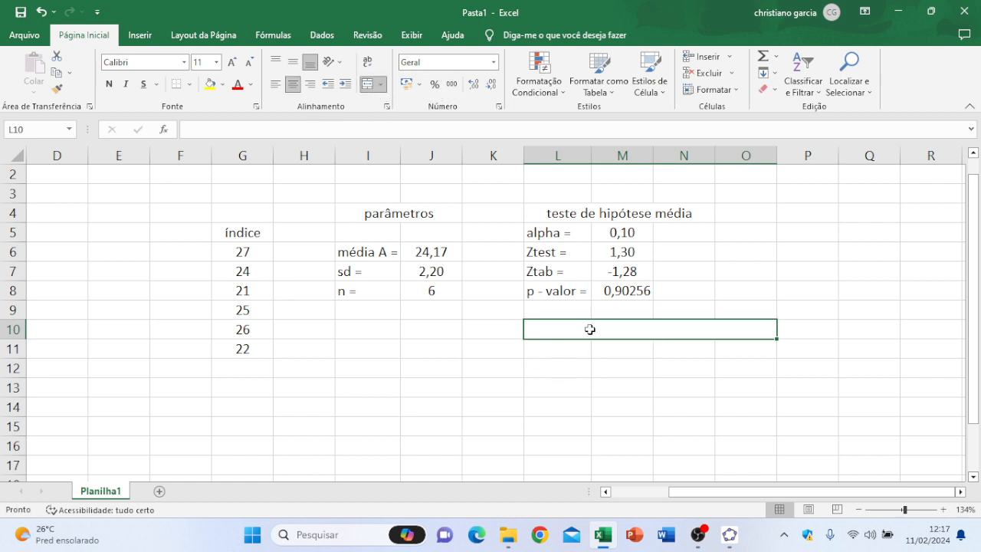
Step: Enter the text "conclusão não rejeita - se a hip. Nula H0" in the merged cell L10
type("conc")
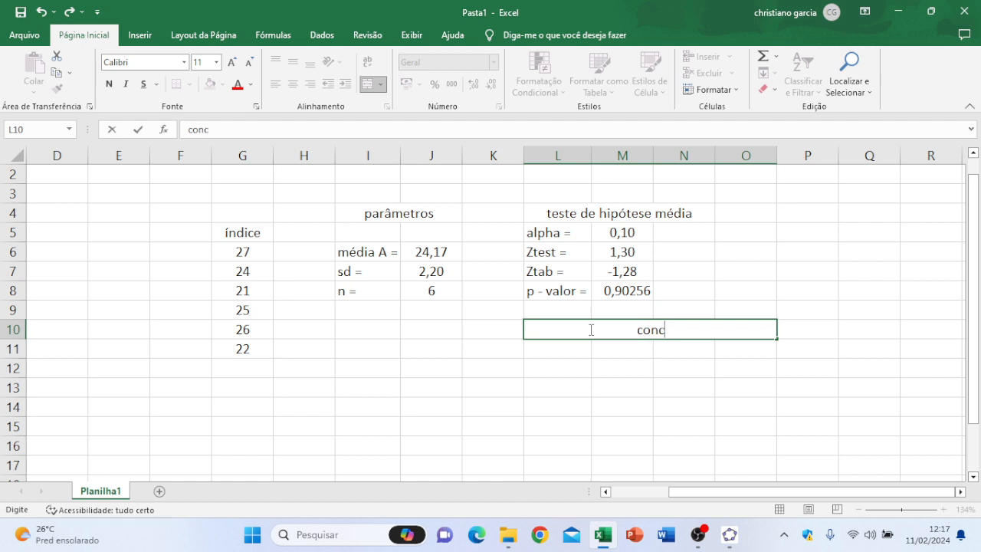
type("lusão ")
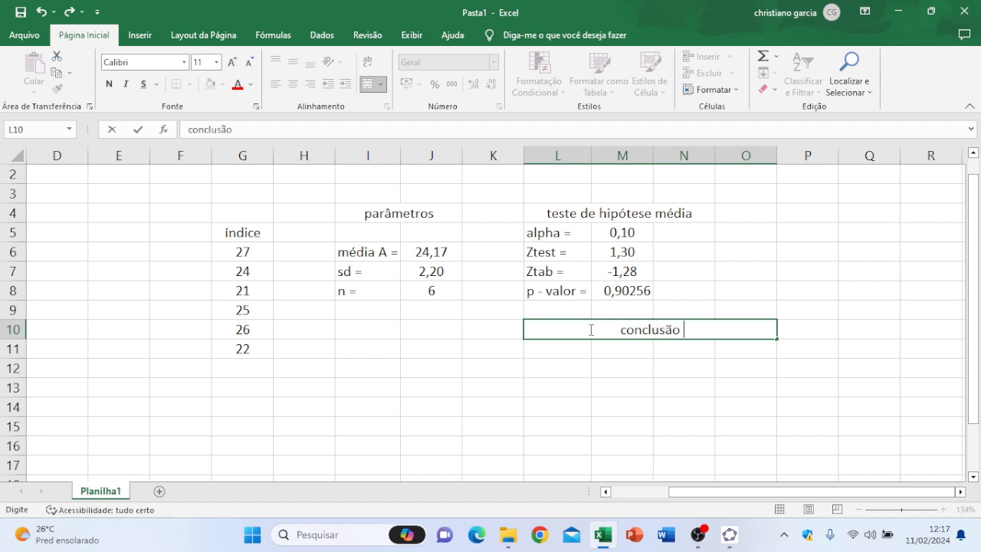
type("não ")
type("re")
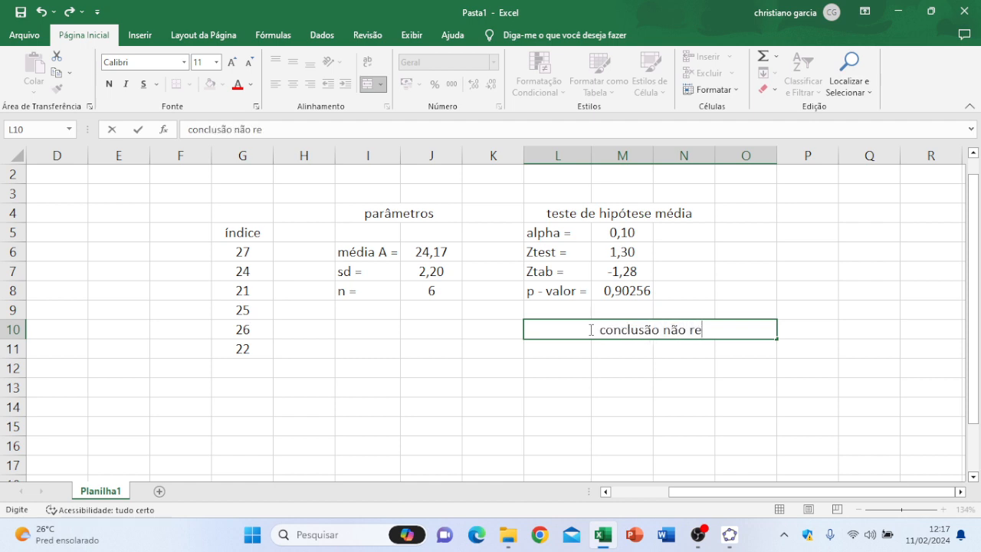
type("jeita - se")
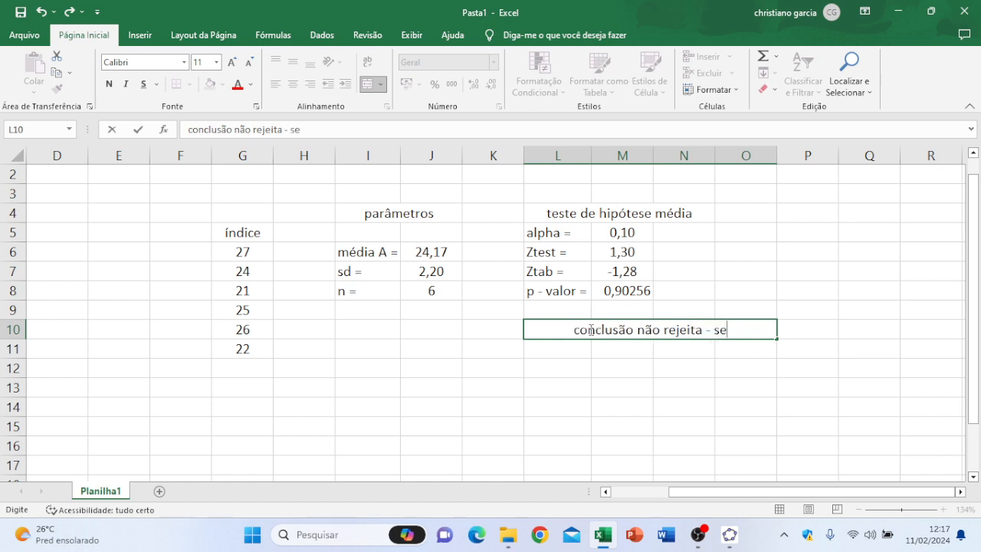
type(" a hi")
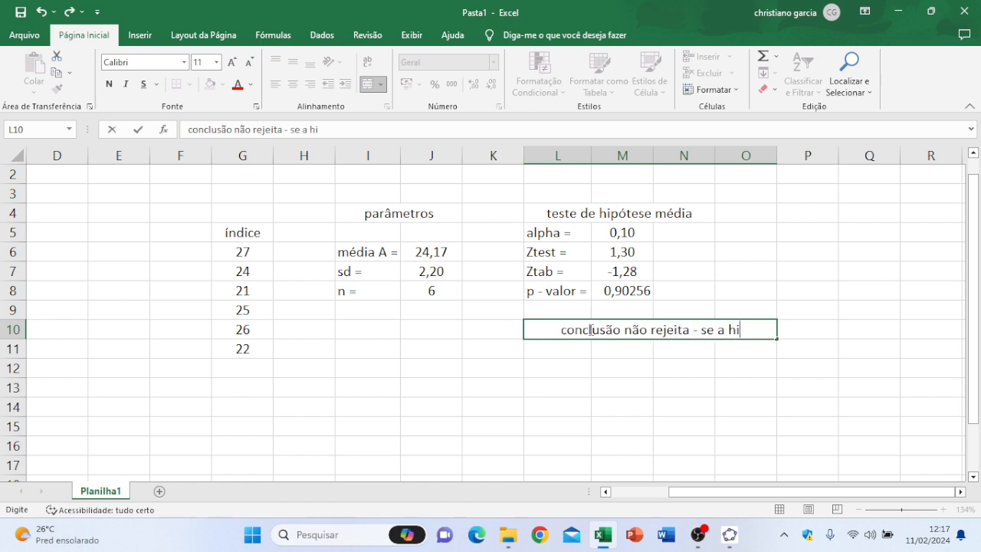
type("p. nula ")
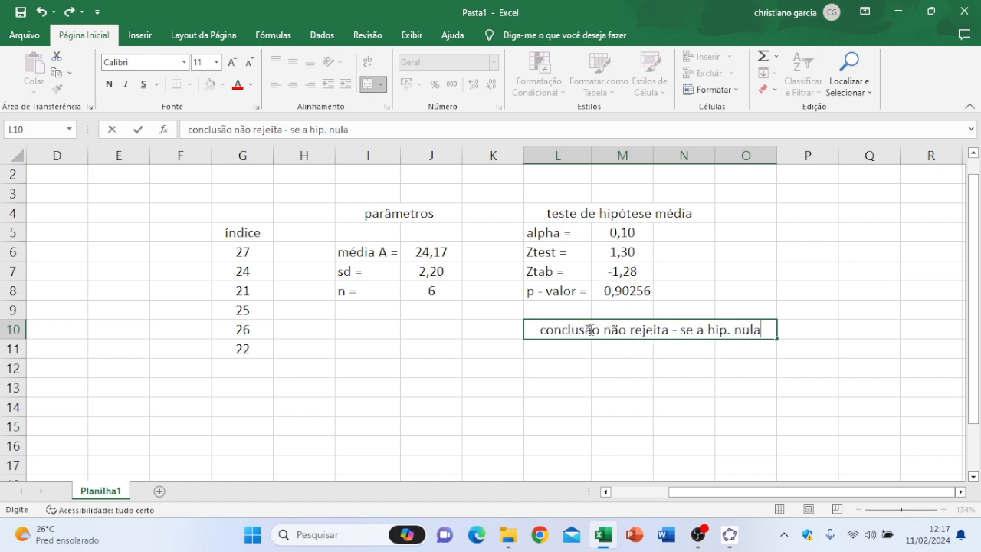
type("H")
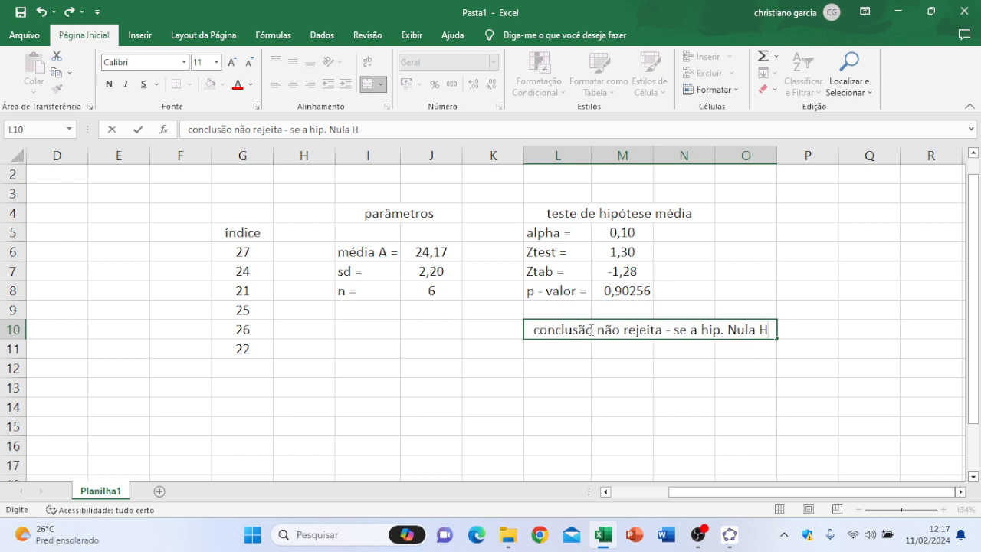
type("0")
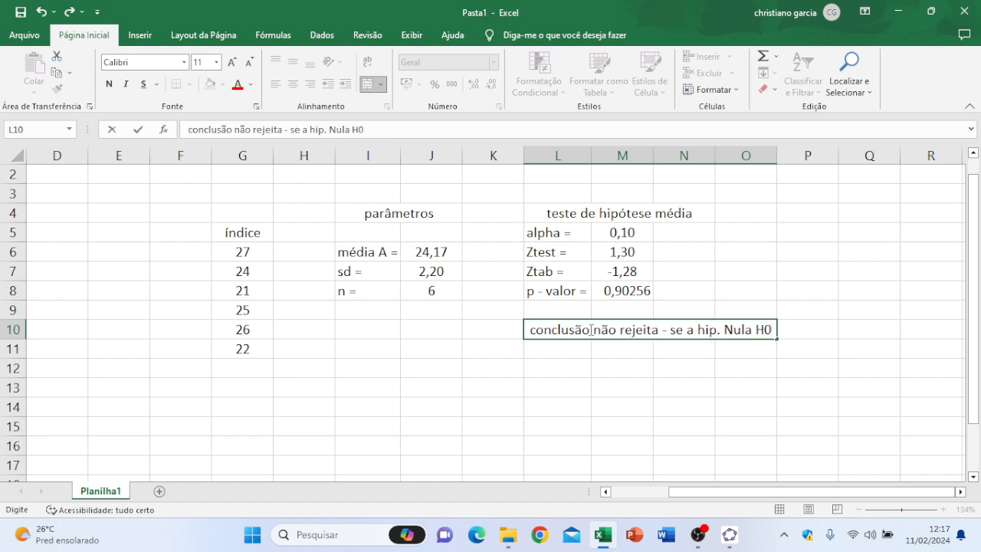
left_click(651, 404)
Step: Format the conclusion text in L10 as bold and italic
left_click(622, 335)
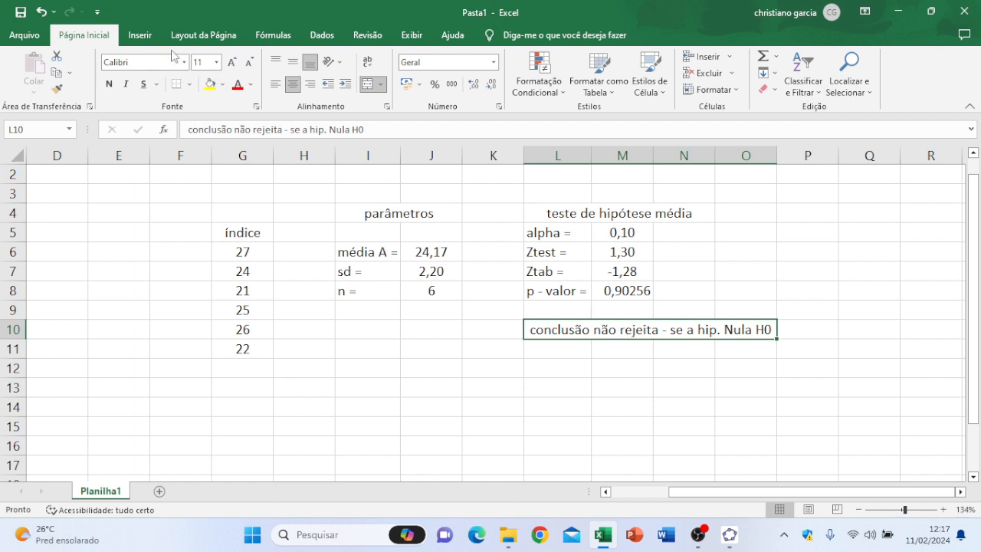
left_click(124, 86)
left_click(109, 84)
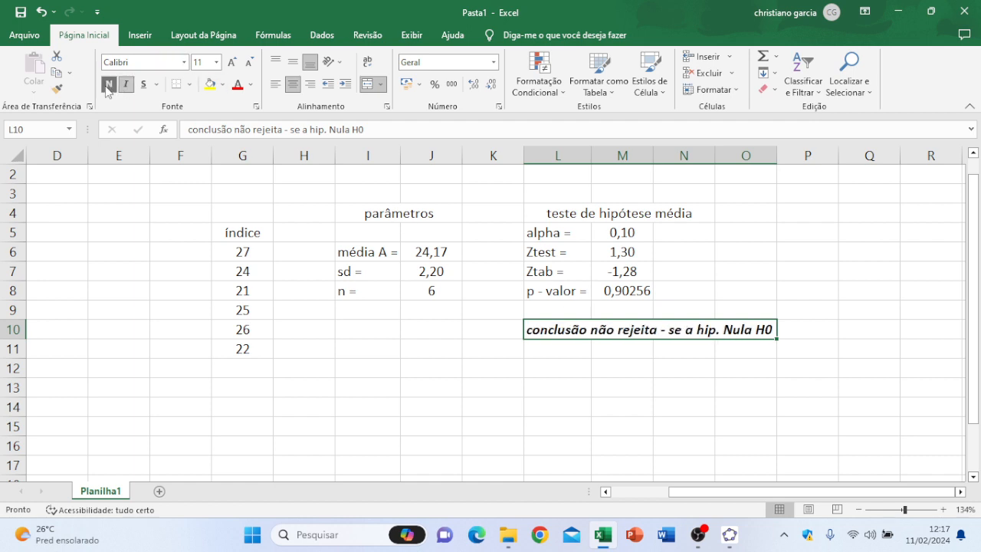
left_click(551, 436)
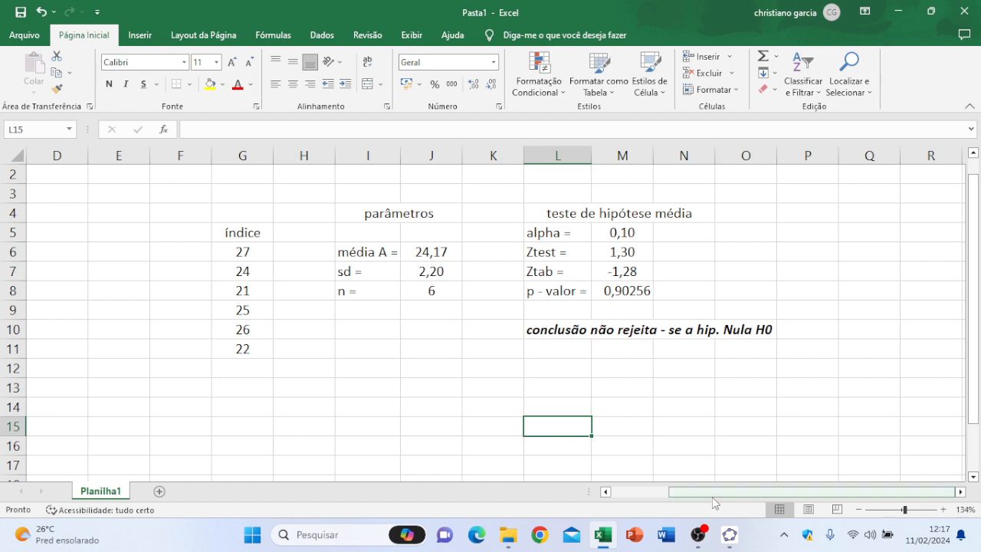
Step: In GeoGebra's statistics view, set up a "Teste z de uma Média" with null hypothesis μ = 23 and alternative <
left_click(732, 541)
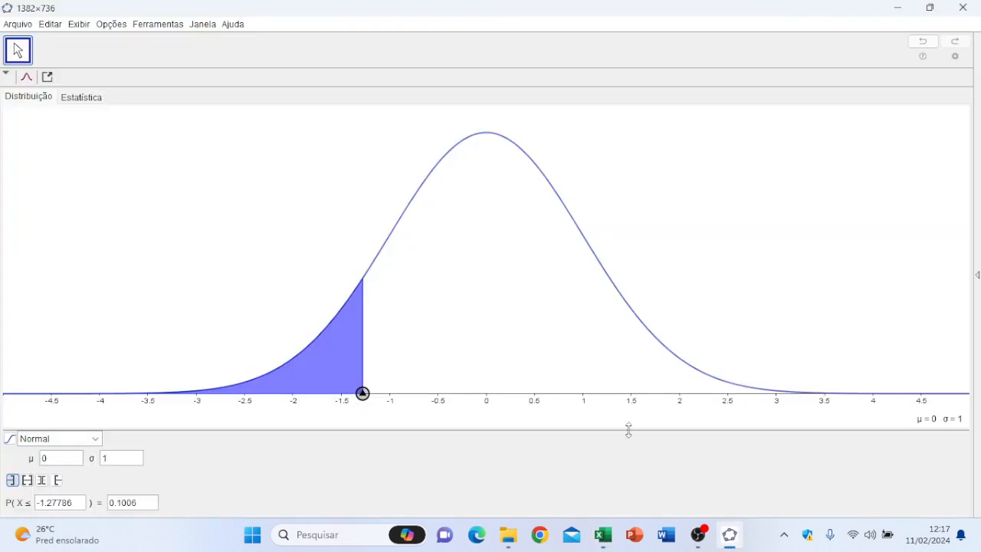
left_click(89, 105)
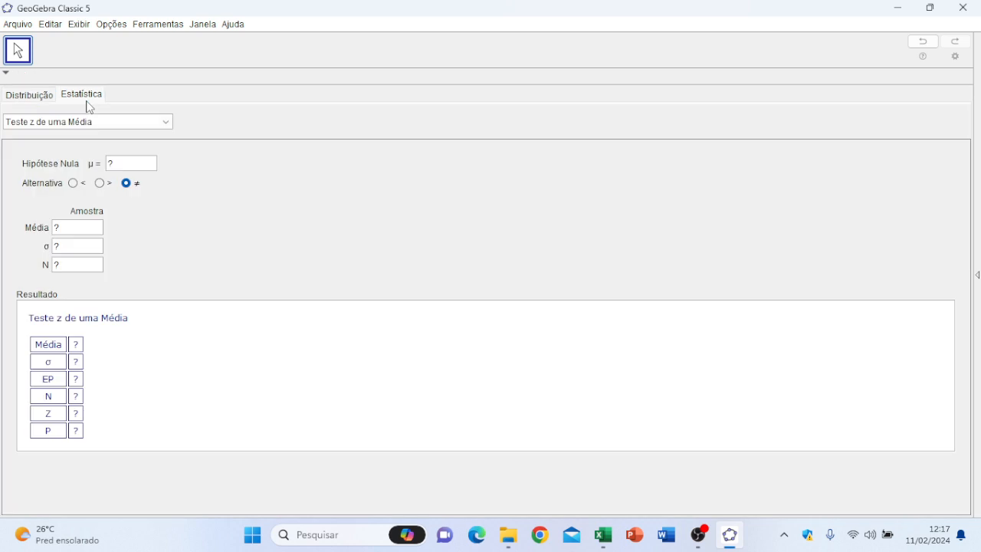
left_click(167, 123)
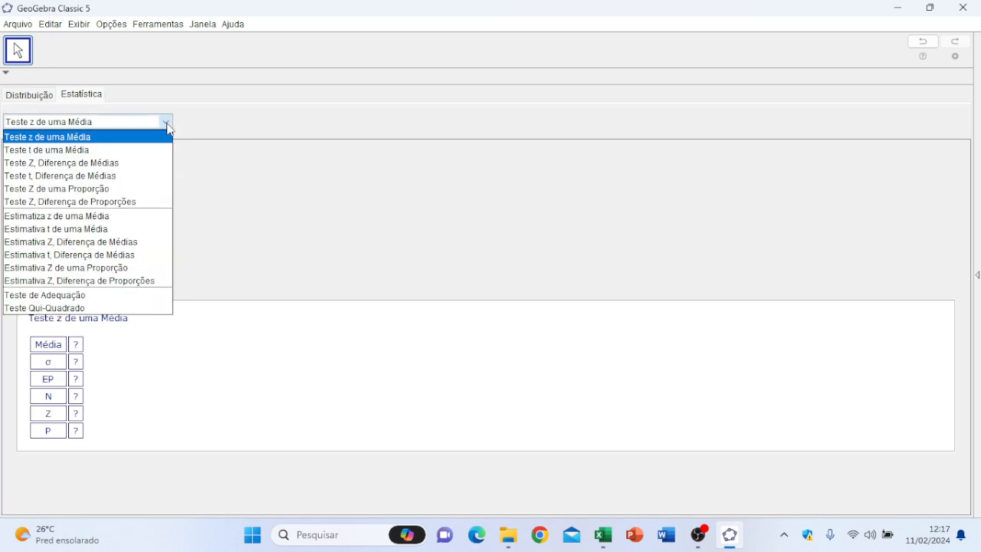
left_click(168, 124)
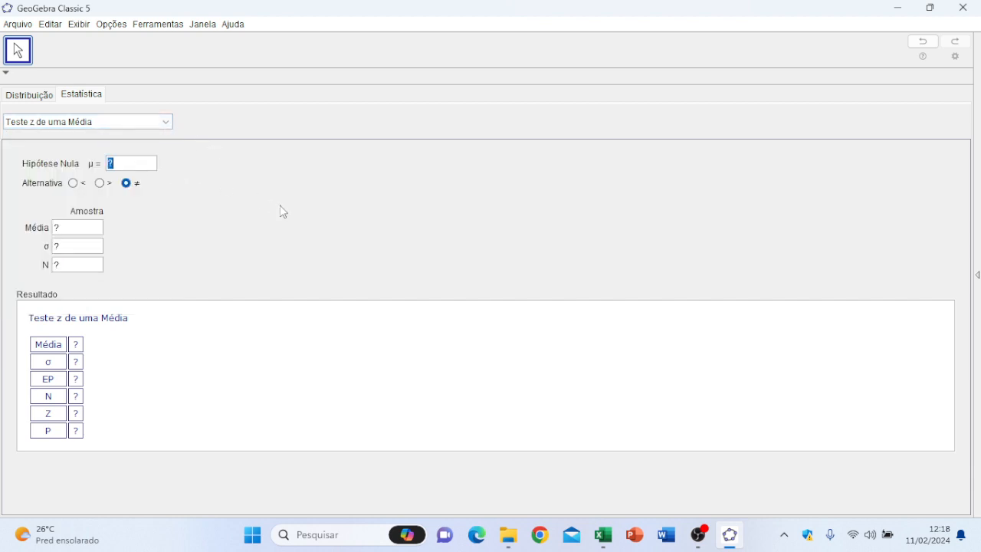
type("23")
left_click(73, 184)
Step: Check the sample mean in the Excel sheet and set Média to 24.17 in GeoGebra's z test
left_click(77, 229)
left_click(603, 535)
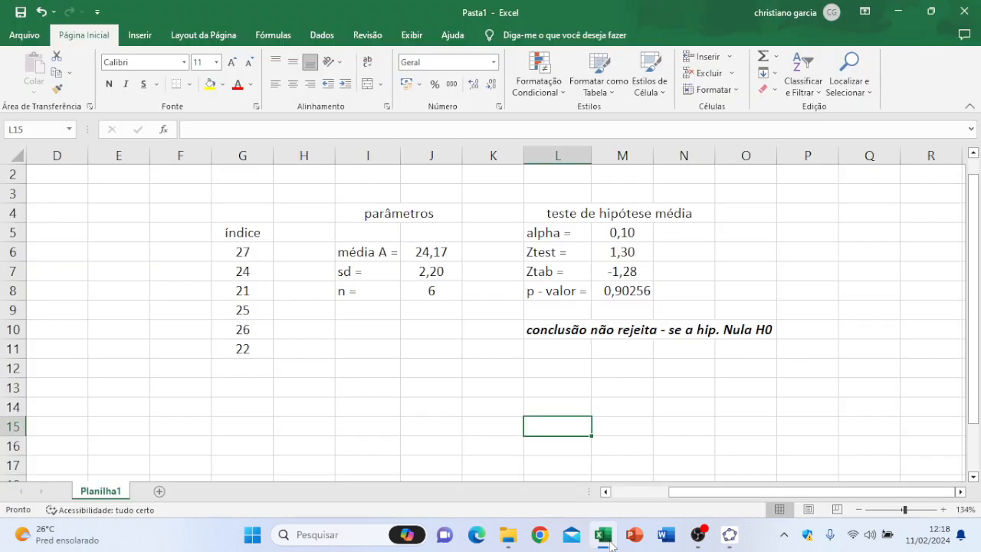
left_click(613, 546)
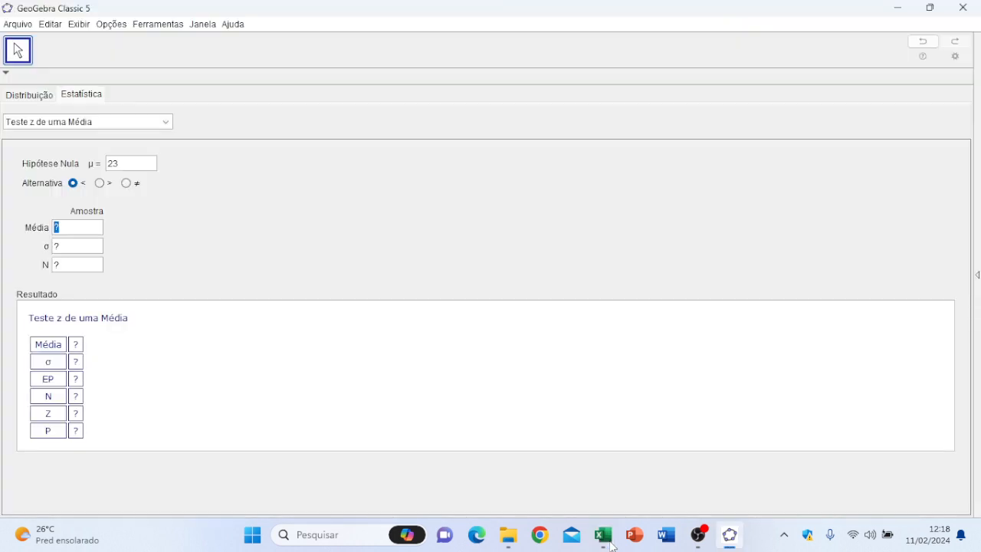
type("24.")
type("17")
Step: Check the standard deviation in Excel, then set σ to 2.20 and N to 6 in GeoGebra and compute the test
left_click(80, 250)
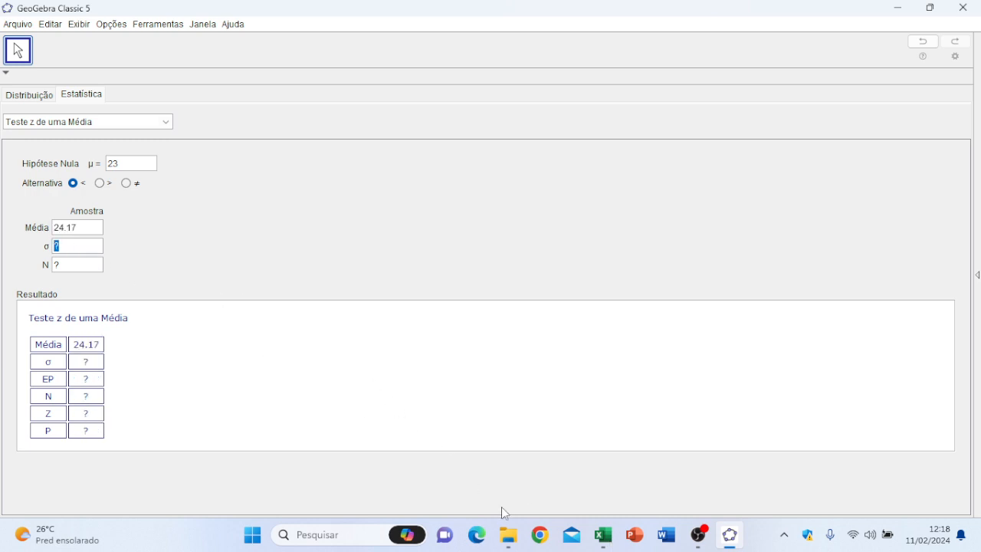
left_click(602, 539)
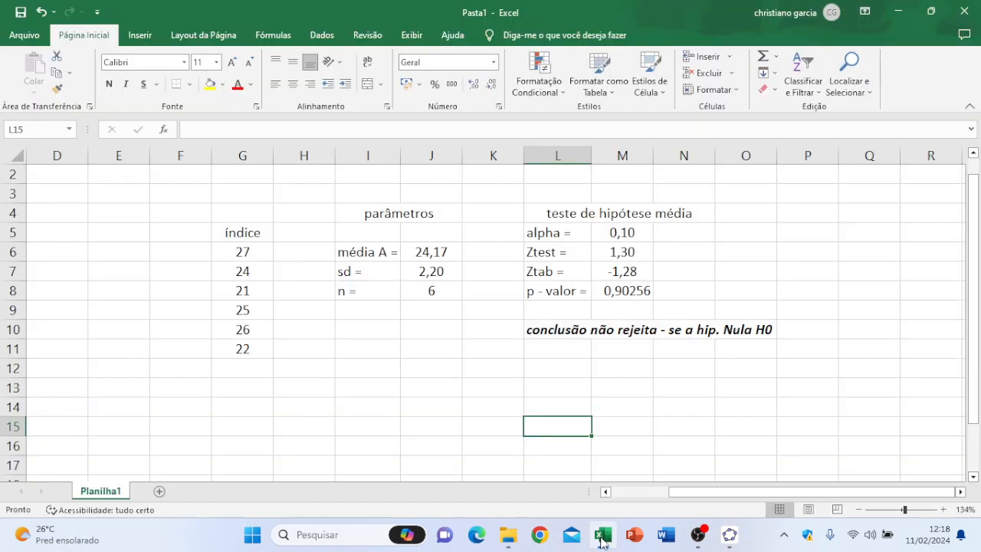
left_click(602, 539)
type("2,2")
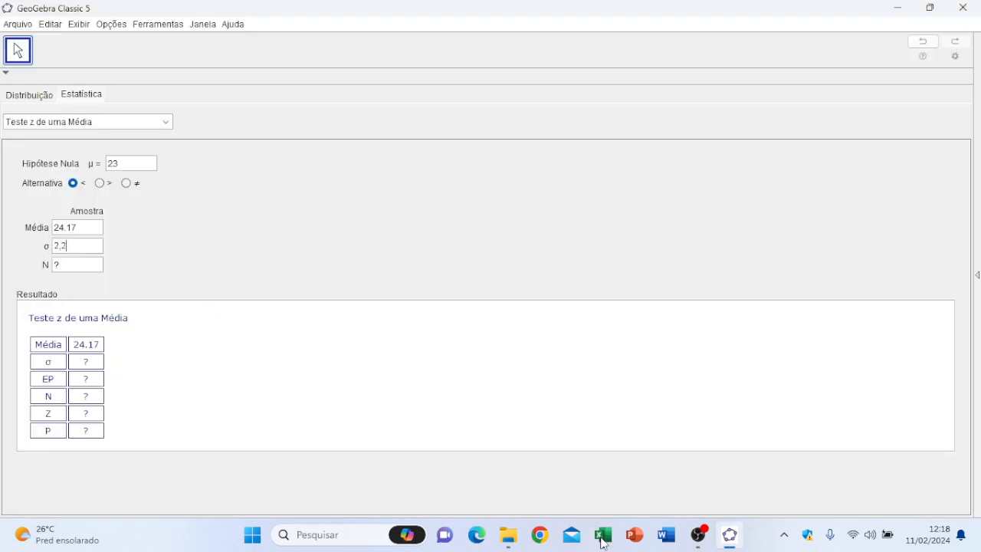
key("BackSpace")
key("BackSpace")
key("BackSpace")
type(".20")
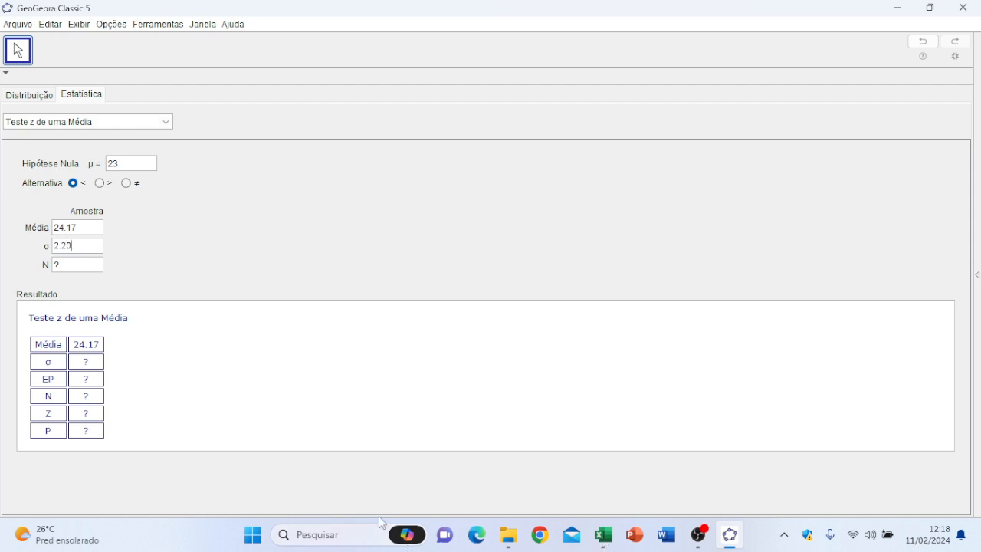
left_click(82, 265)
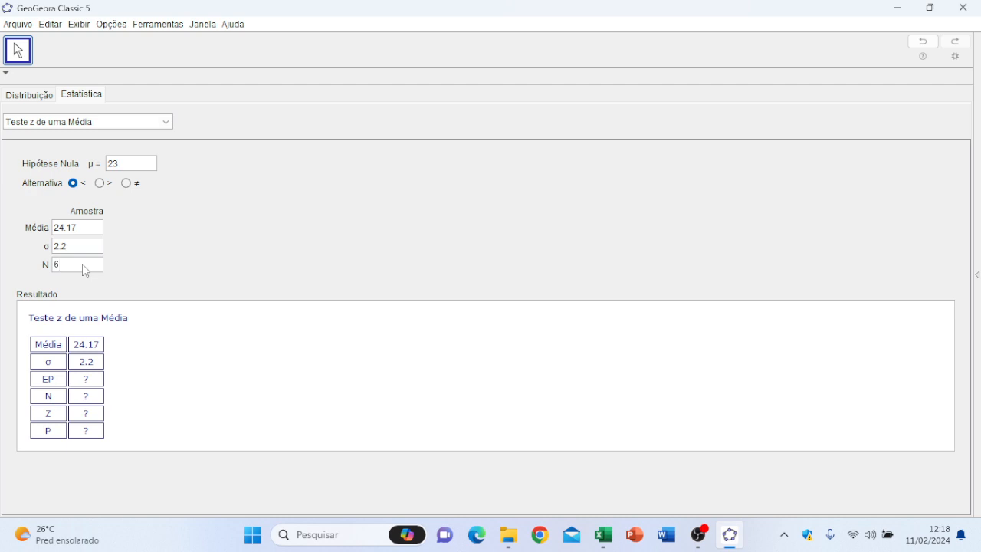
key("Return")
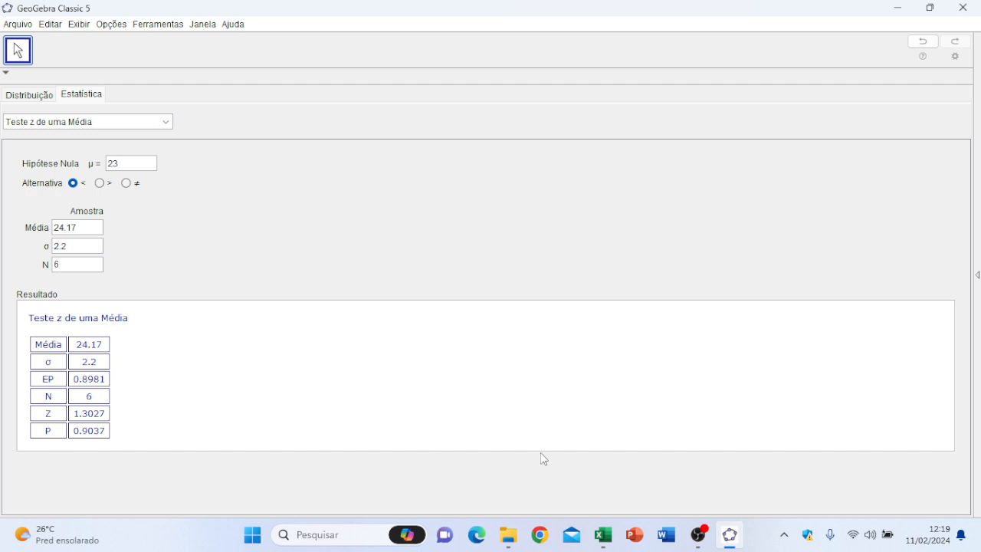
Step: Compare the Ztest value in Excel cell M6 with the Z and P results in GeoGebra
left_click(603, 534)
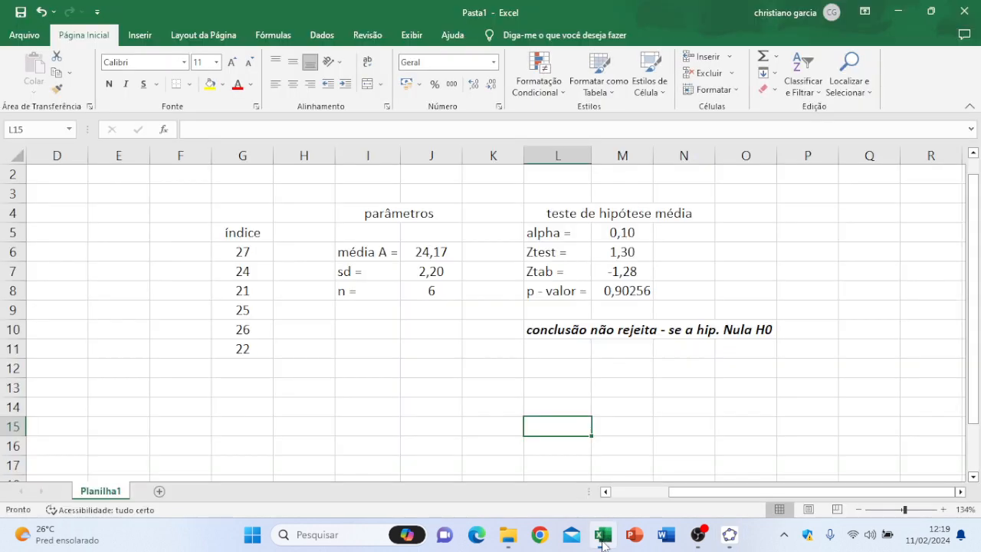
left_click(637, 253)
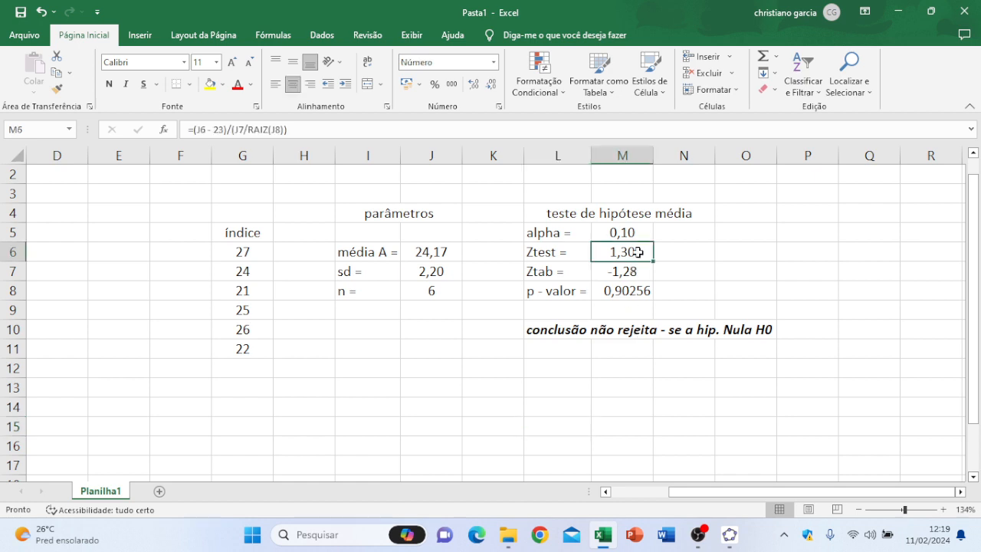
left_click(612, 539)
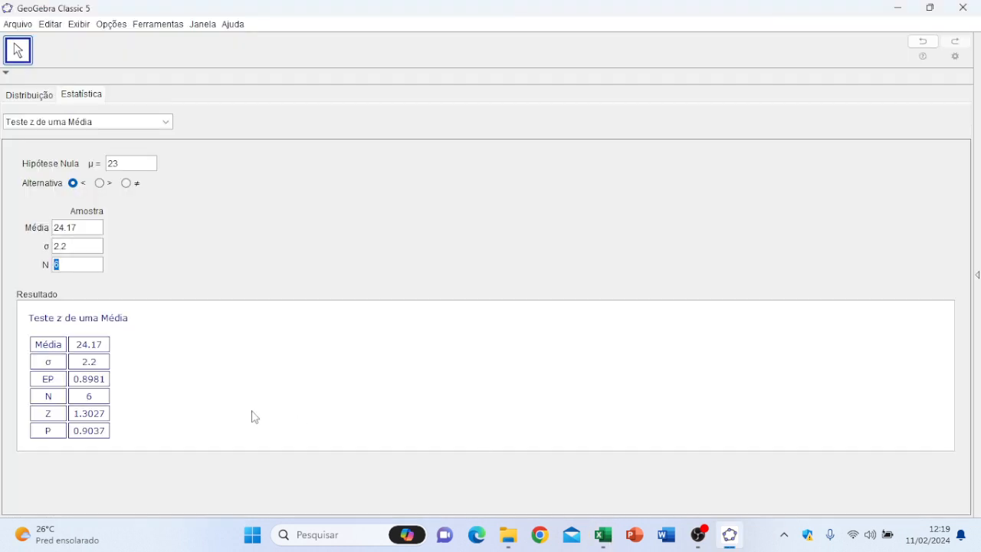
Step: Compare the p-value in the Excel sheet with the P result of GeoGebra's z test
left_click(102, 444)
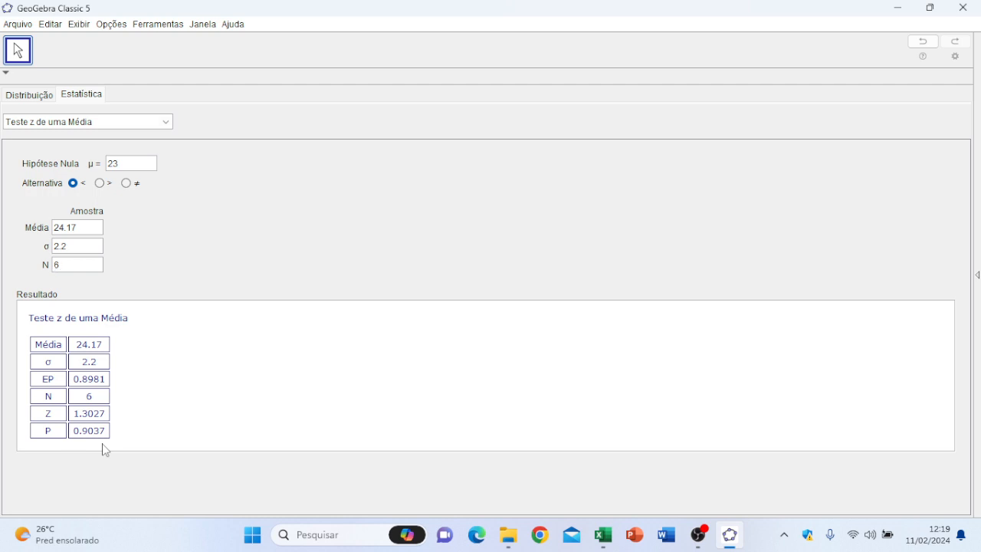
left_click(605, 544)
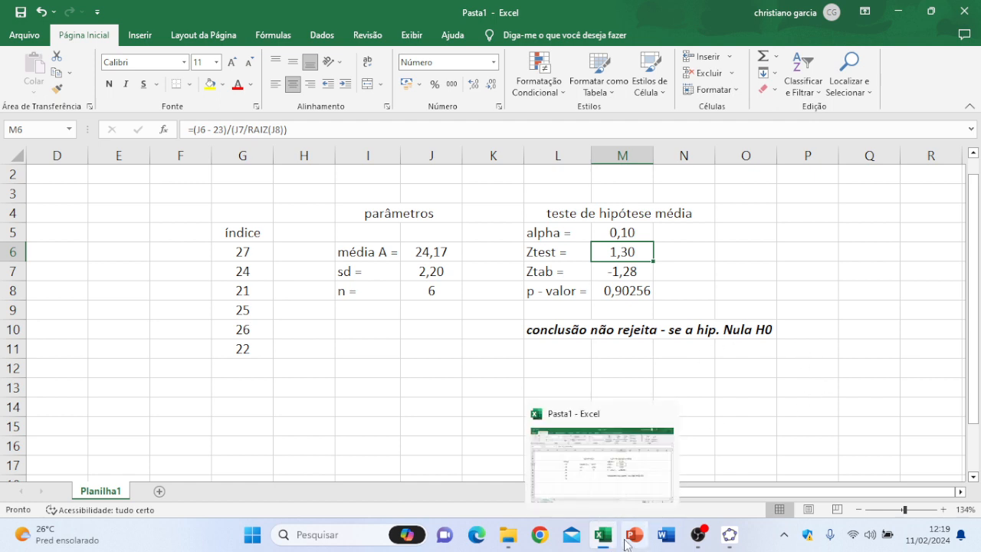
mouse_move(607, 542)
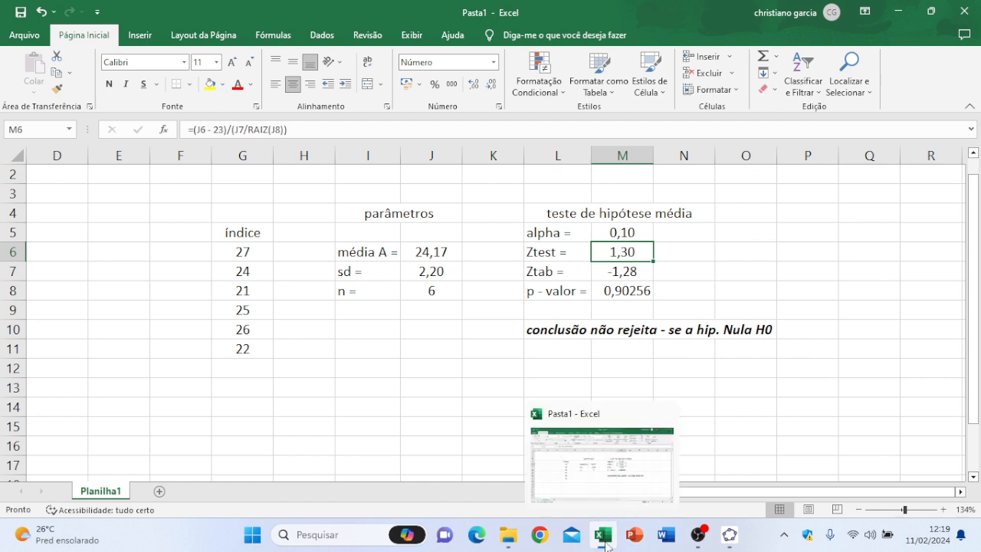
left_click(729, 536)
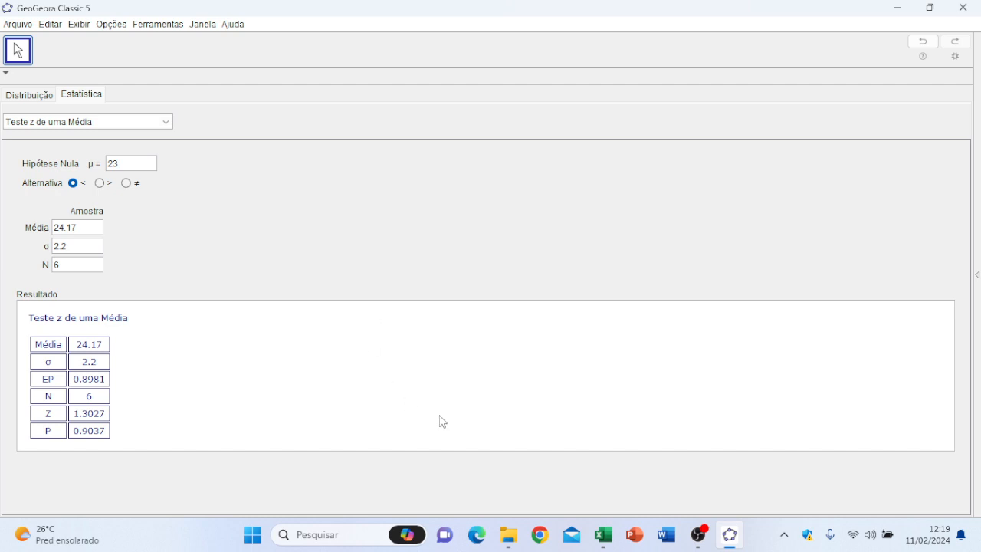
Step: Close GeoGebra and the Excel workbook without saving either of them
left_click(956, 11)
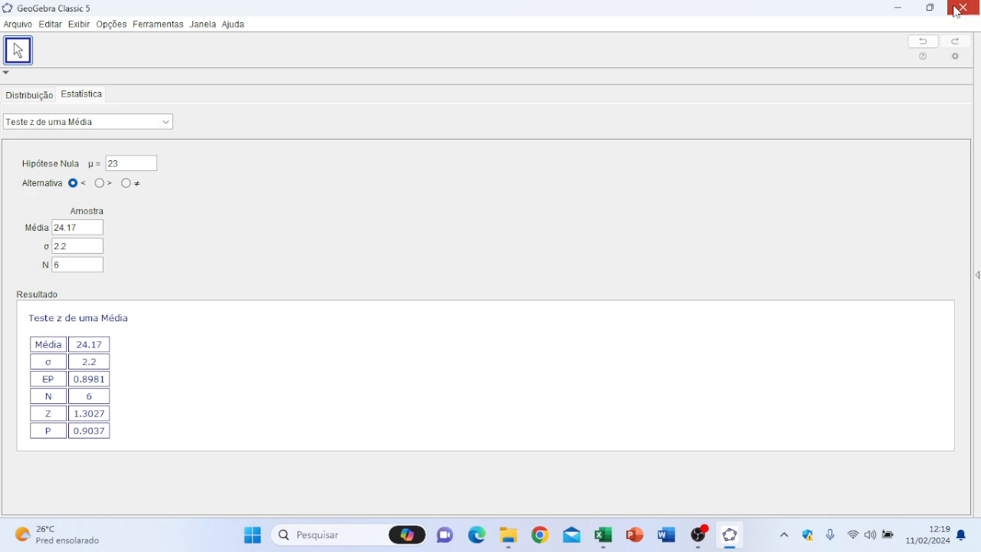
left_click(491, 281)
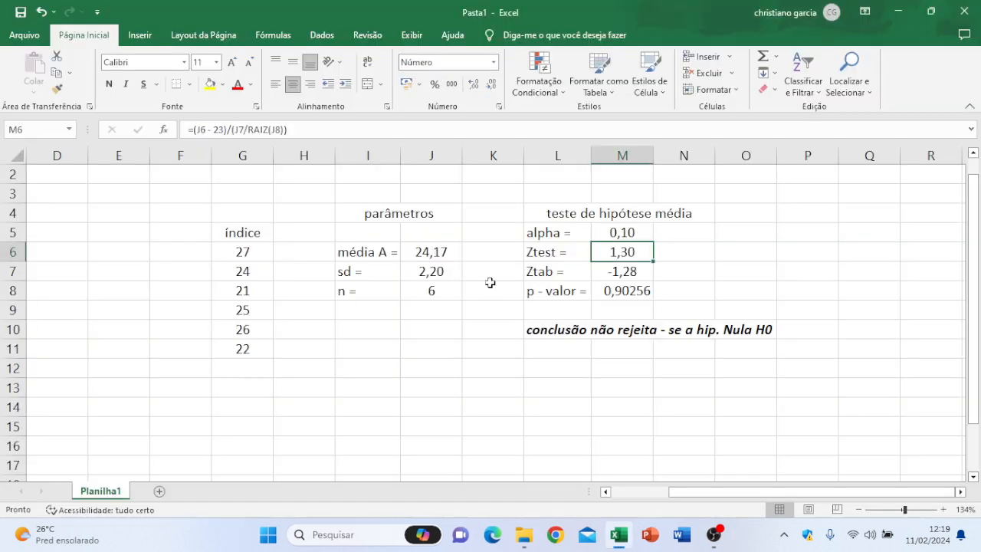
left_click(964, 11)
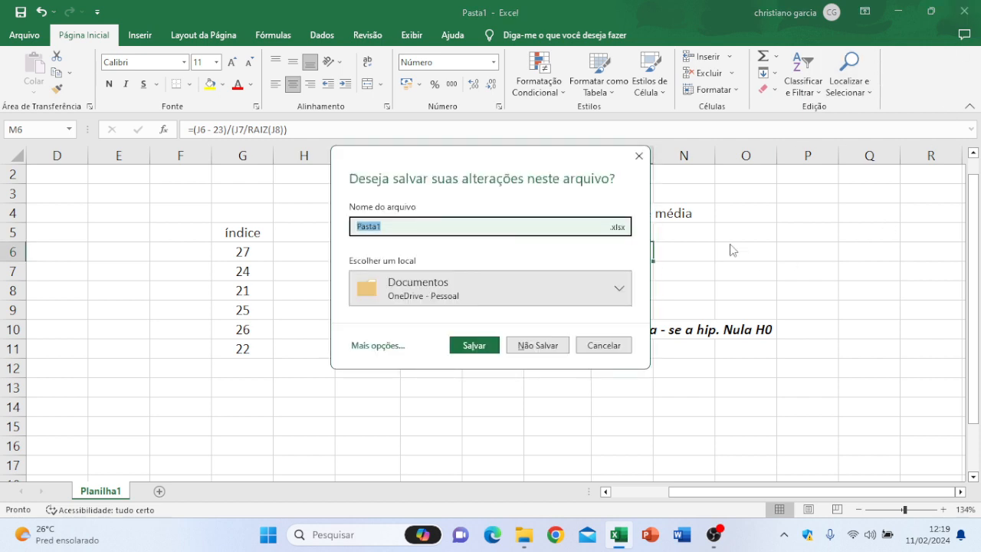
left_click(539, 345)
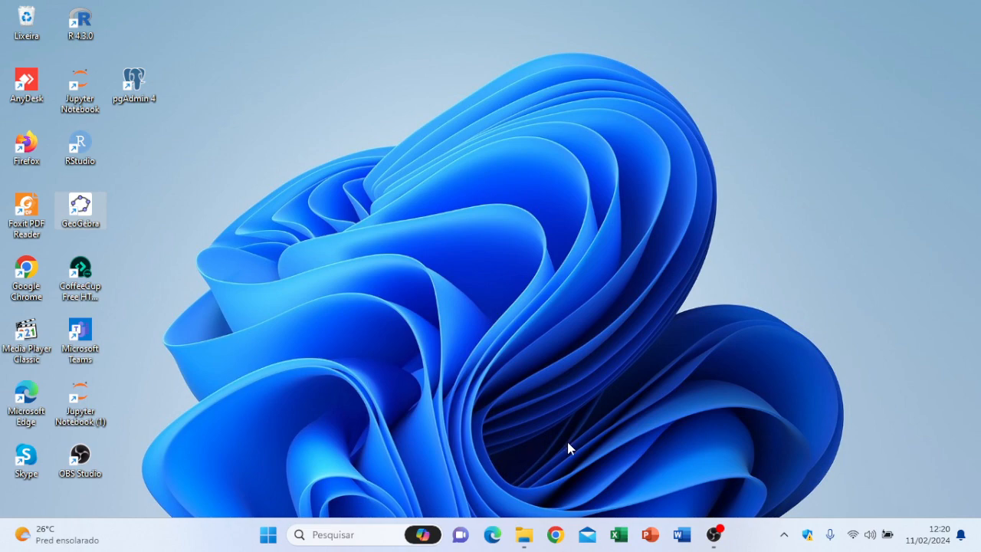
Step: Switch to RStudio in a maximized window, with a slightly taller script pane and a cleared console
left_click(714, 536)
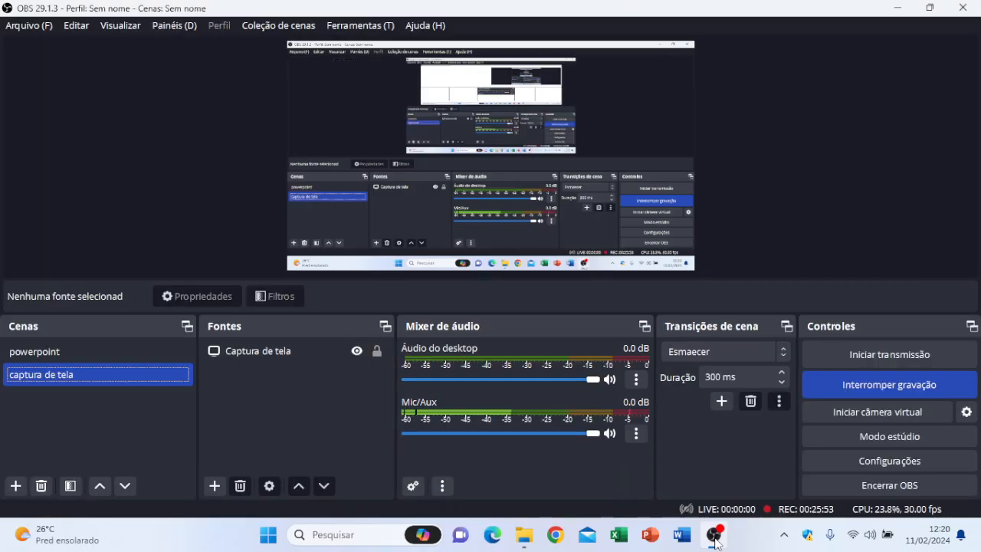
left_click(714, 536)
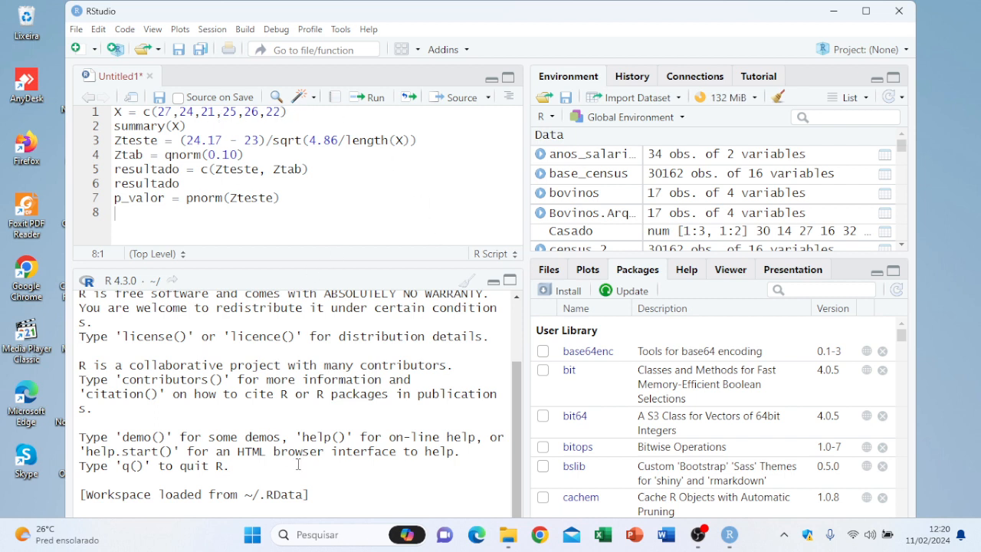
left_click(866, 11)
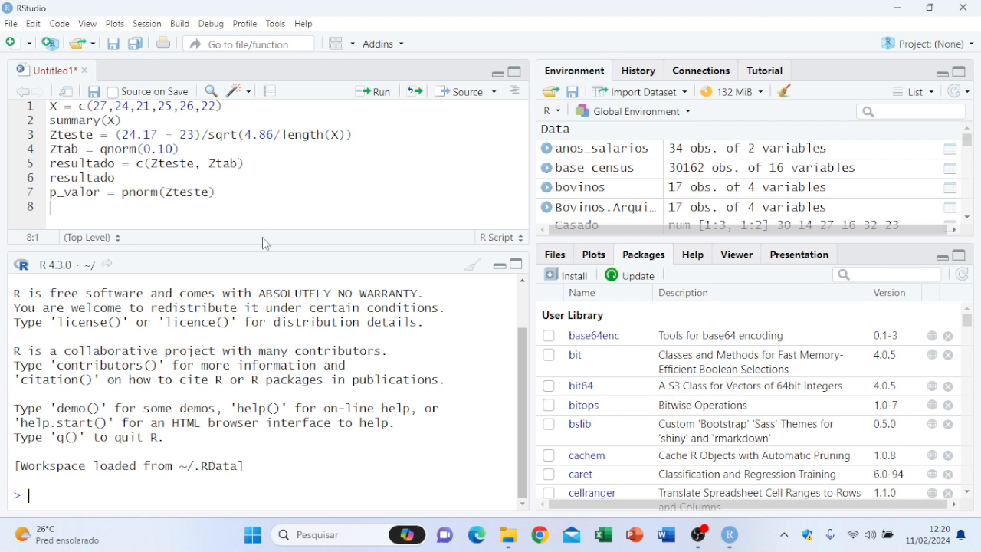
left_click_drag(262, 247, 263, 267)
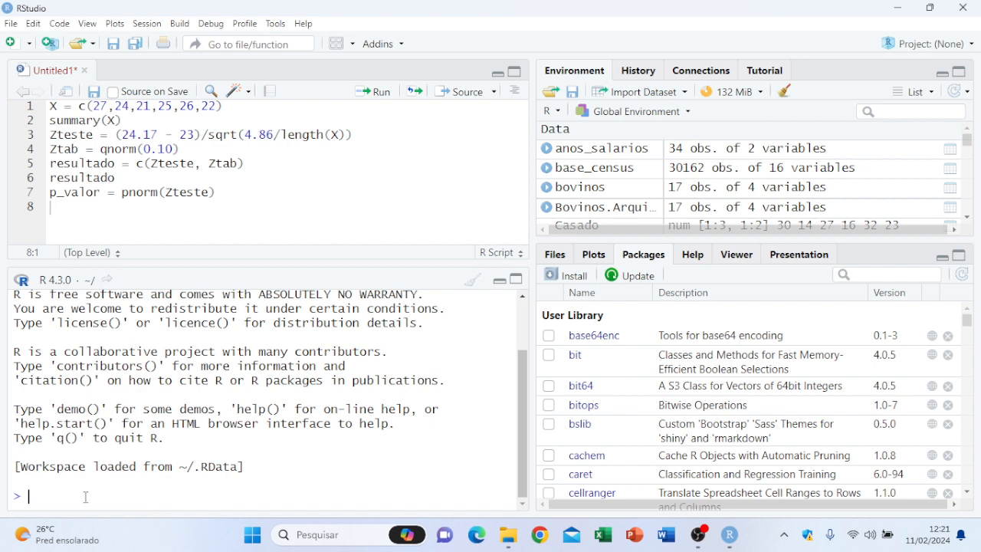
left_click(473, 284)
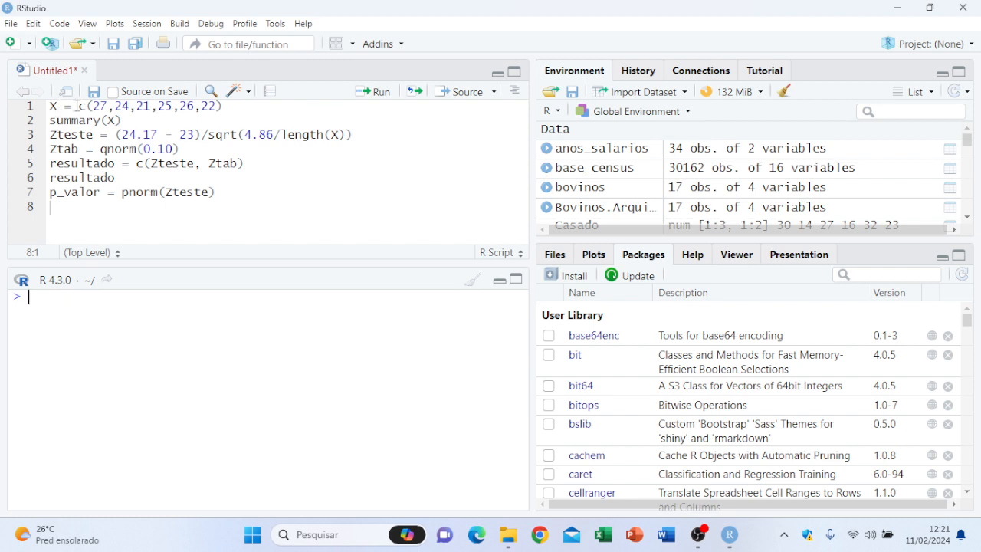
Step: Run the script line X = c(27,24,21,25,26,22), print X in the console and run summary(X)
left_click(230, 105)
left_click(375, 91)
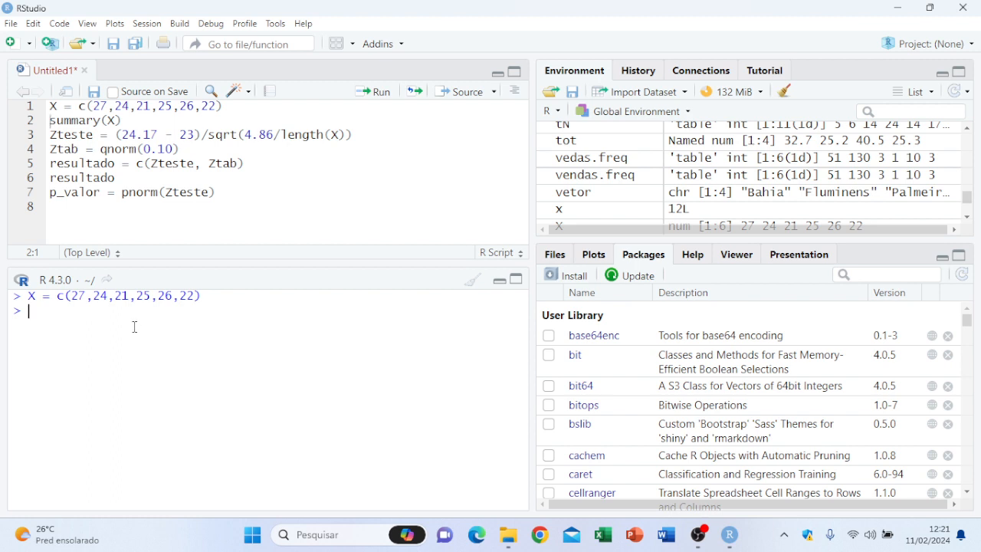
type("X")
key("Return")
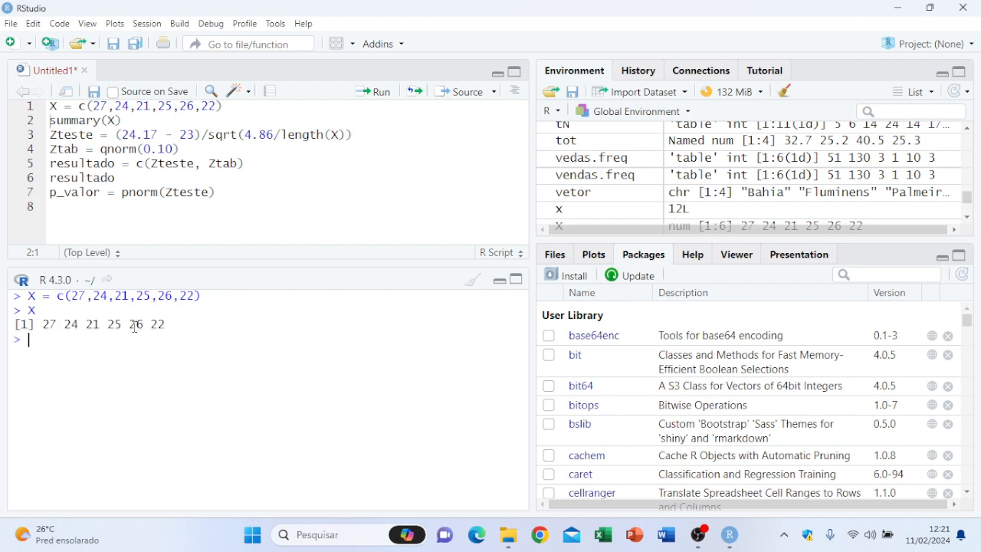
left_click(145, 123)
left_click(377, 93)
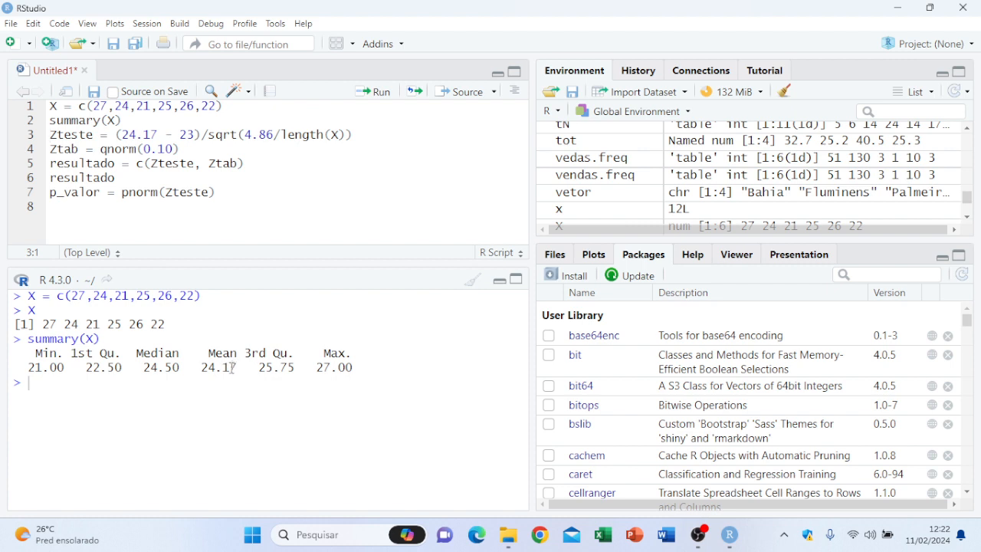
Step: Run the script line Zteste = (24.17 - 23)/sqrt(4.86/length(X)) and print Zteste in the console
left_click(387, 138)
left_click(375, 92)
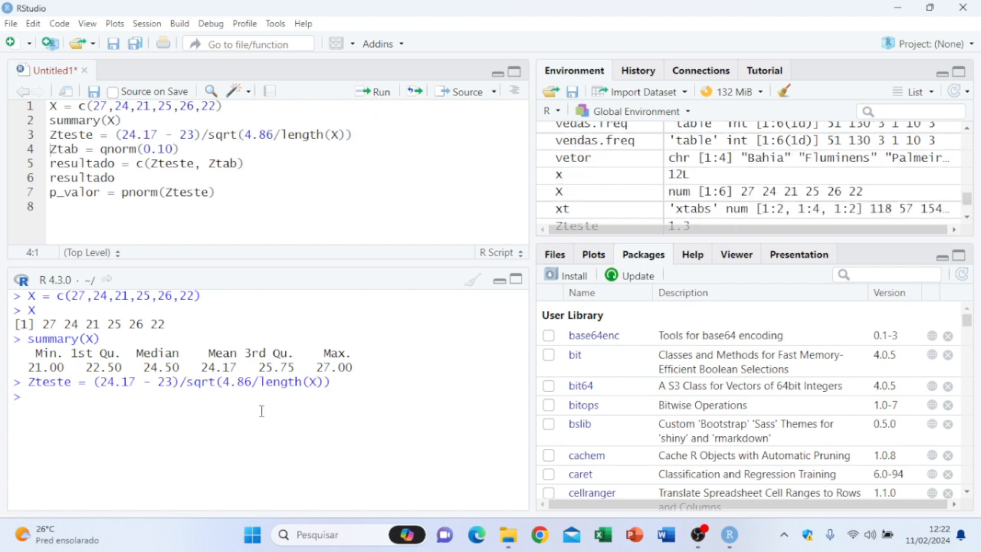
type("Zteste")
key("Return")
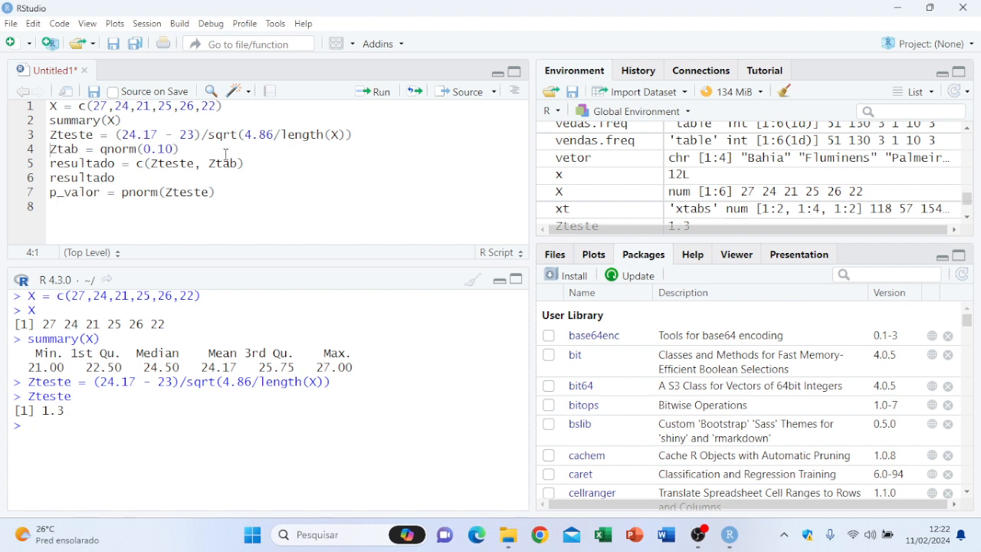
Step: Run the script line Ztab = qnorm(0.10) and print Ztab in the console
left_click(210, 148)
left_click(381, 105)
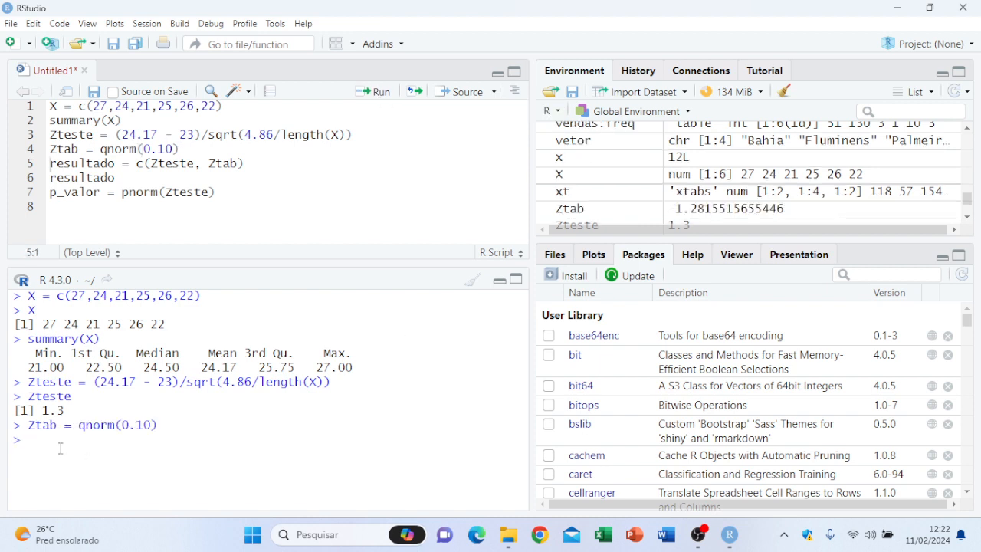
type("Ztab")
key("Return")
Step: Run the script lines that combine Zteste and Ztab into resultado and print that vector
left_click(243, 165)
left_click(373, 93)
left_click(373, 93)
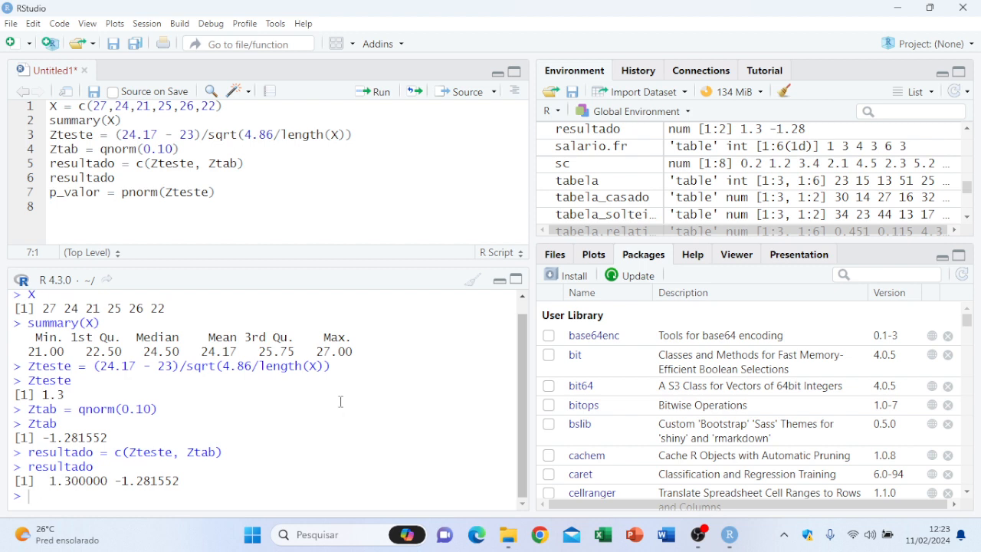
Step: Run the script line p_valor = pnorm(Zteste) and print p_valor in the console
left_click(237, 190)
left_click(379, 92)
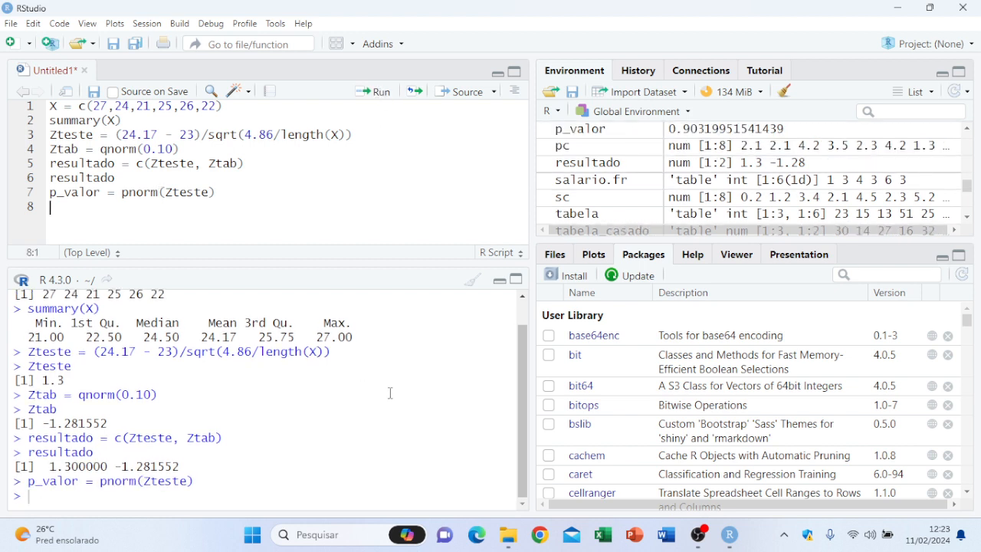
left_click(161, 497)
type("p_valor")
key("Return")
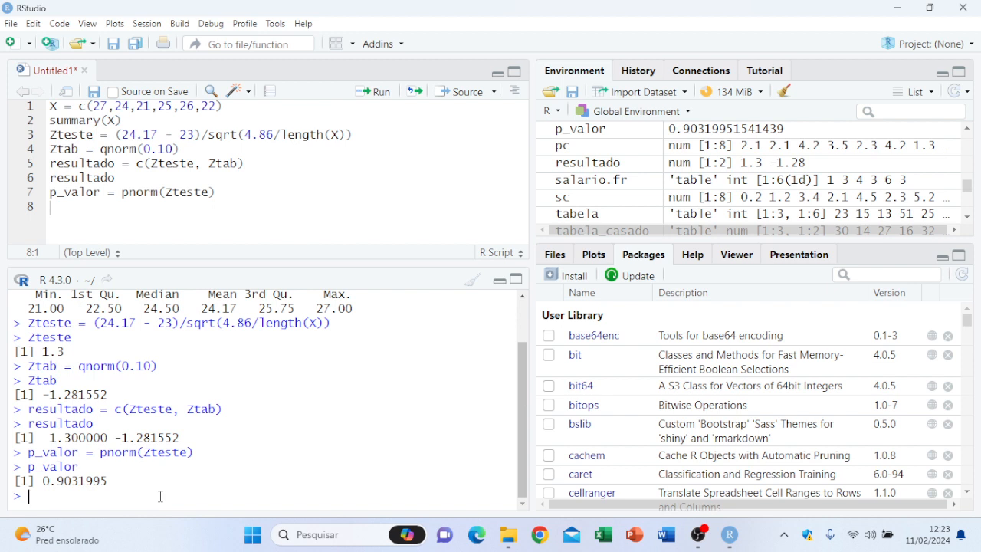
Step: Minimize RStudio and switch to OBS Studio to activate the "powerpoint" scene
left_click(905, 9)
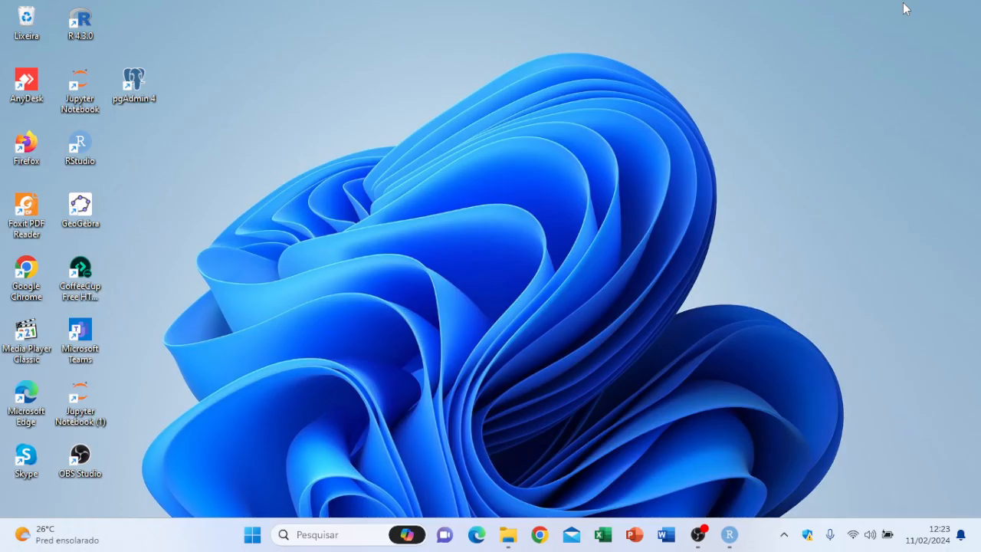
left_click(698, 534)
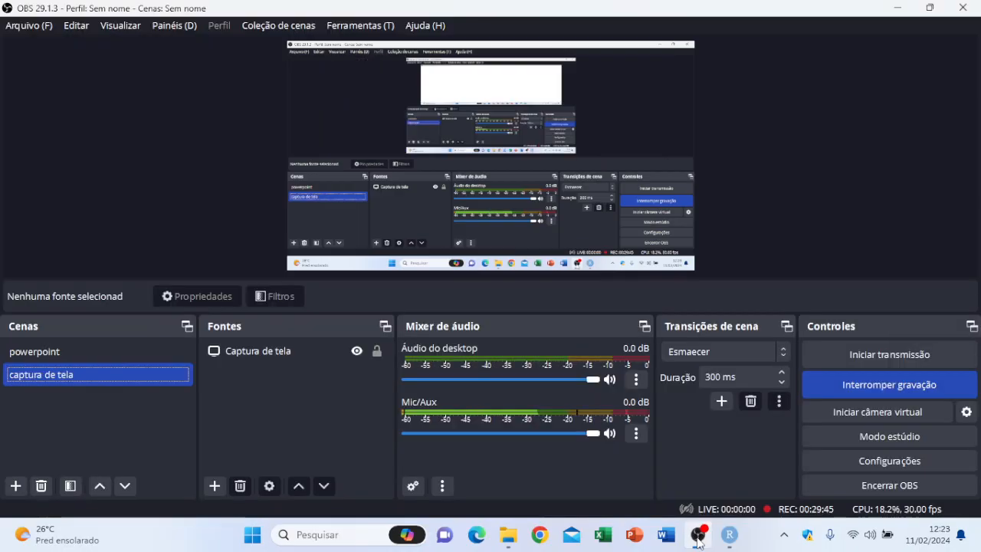
left_click(127, 354)
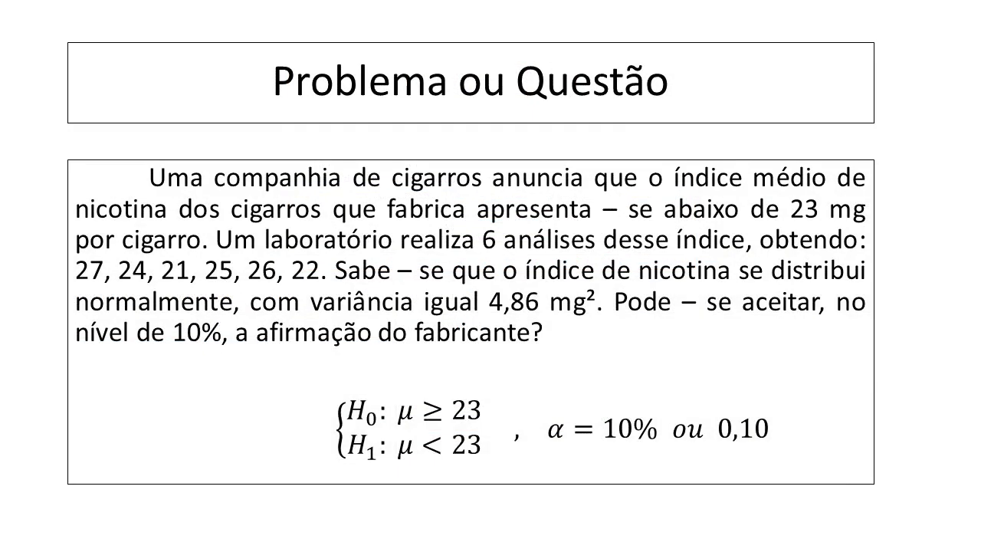